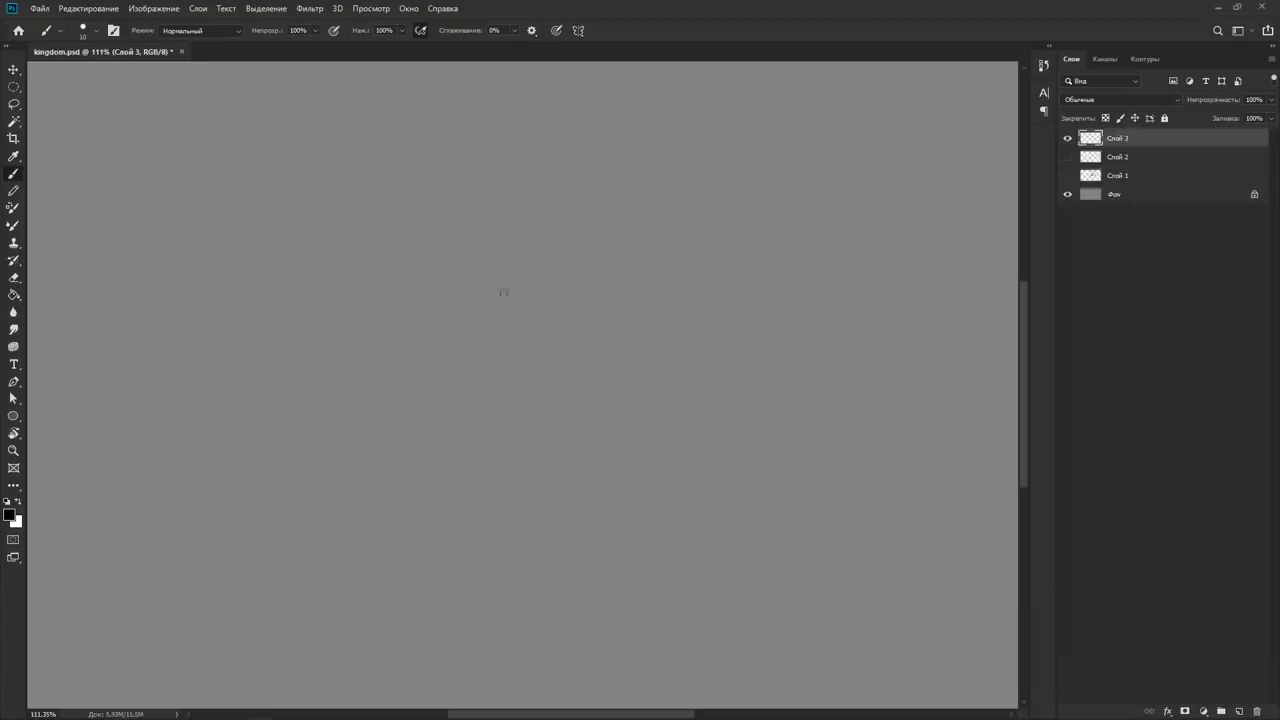
Ink the head brim line, V-shaped collar and both arm outlines over the circle sketch.
mouse_move(472, 282)
mouse_down()
mouse_move(575, 300)
mouse_move(570, 314)
mouse_up()
mouse_move(462, 310)
mouse_down()
mouse_move(545, 382)
mouse_move(575, 297)
mouse_up()
drag(478, 282, 444, 410)
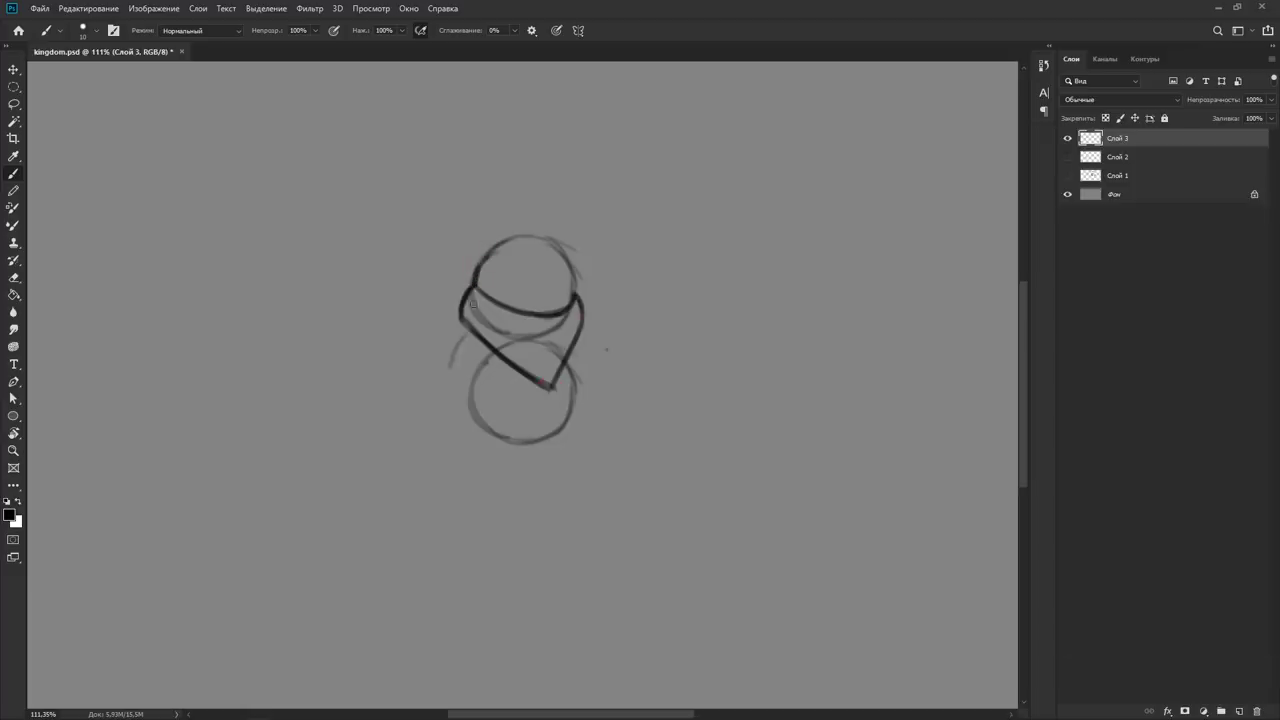
drag(580, 337, 605, 410)
drag(442, 409, 476, 410)
drag(610, 395, 573, 345)
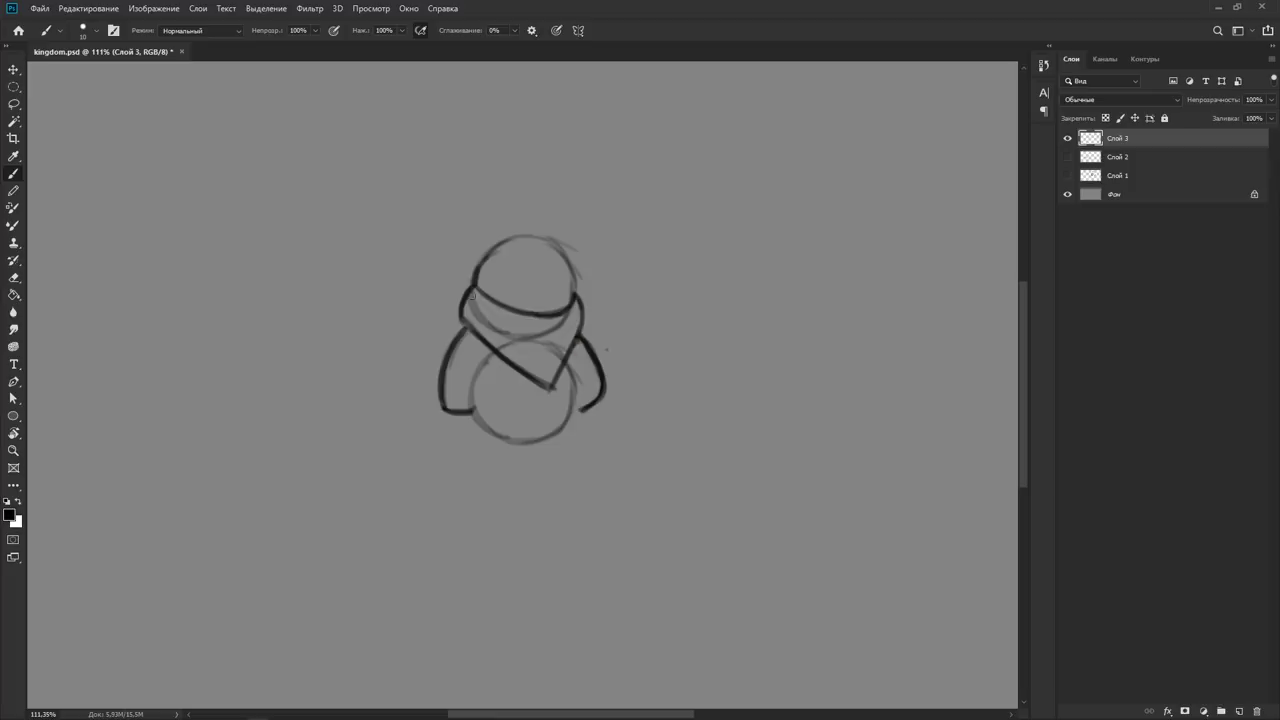
key(e)
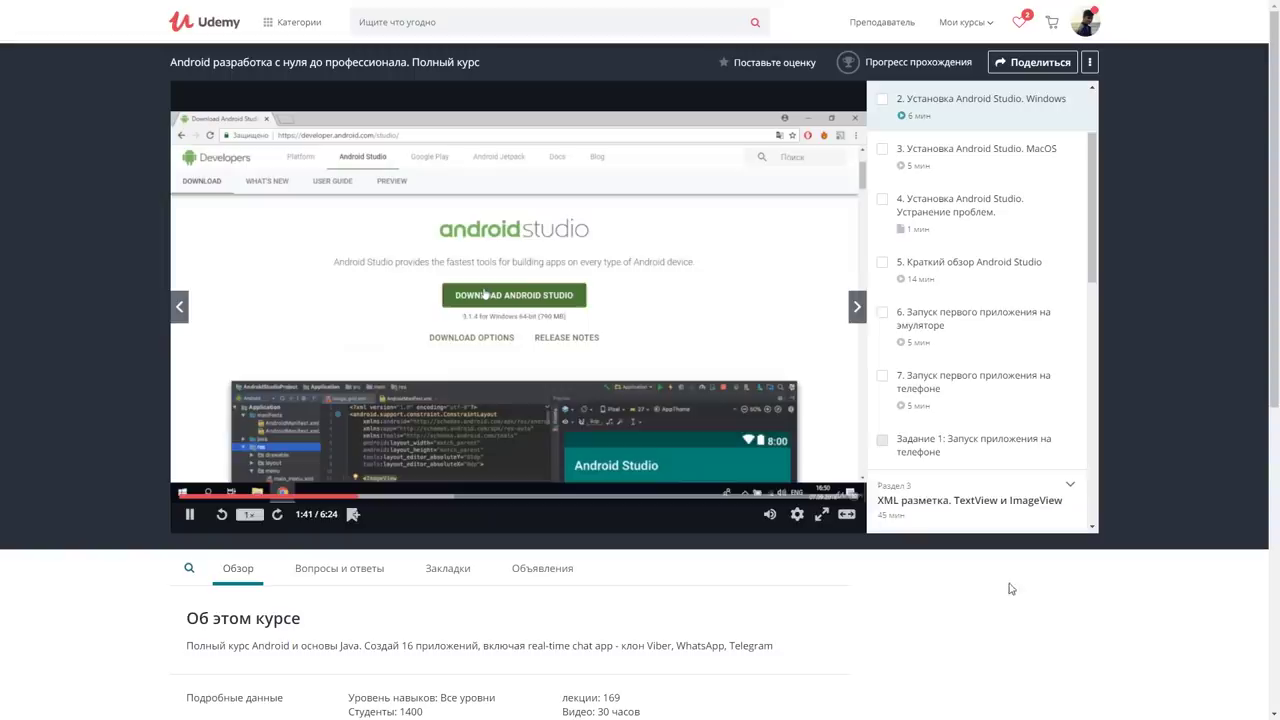
Seek forward twice in the Android Studio overview lecture, then resume playing it.
click(536, 495)
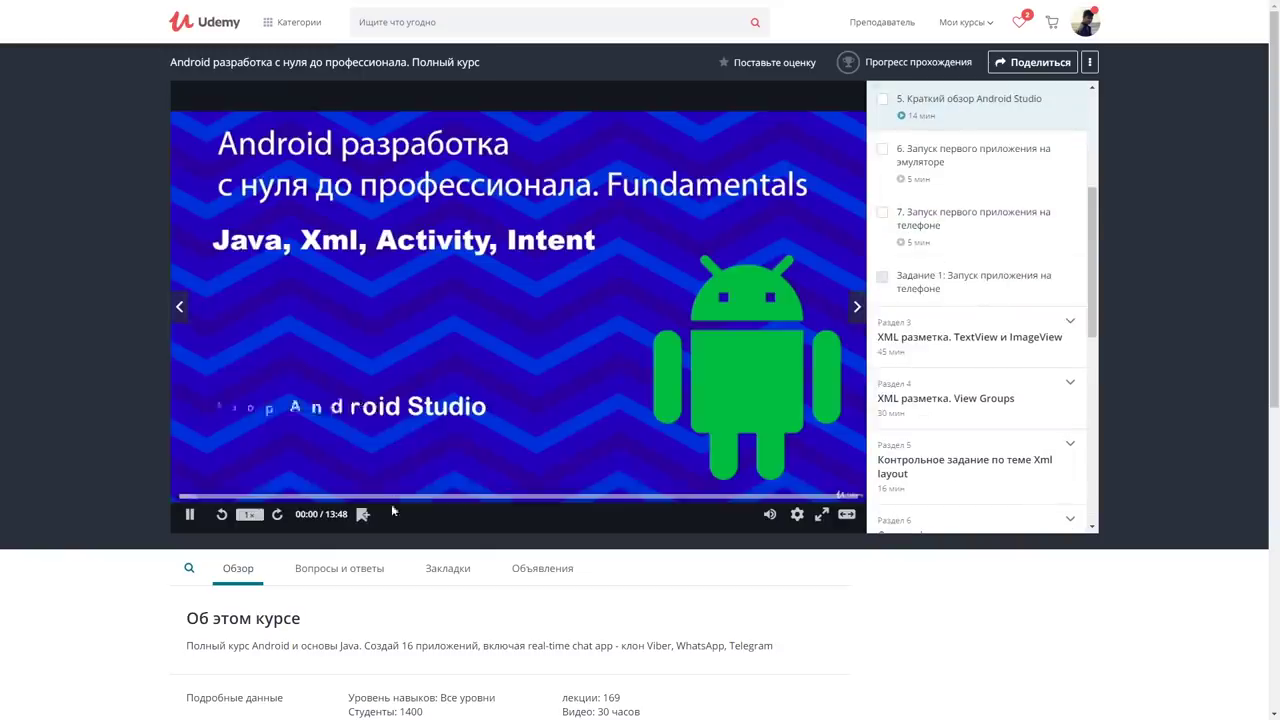
click(436, 496)
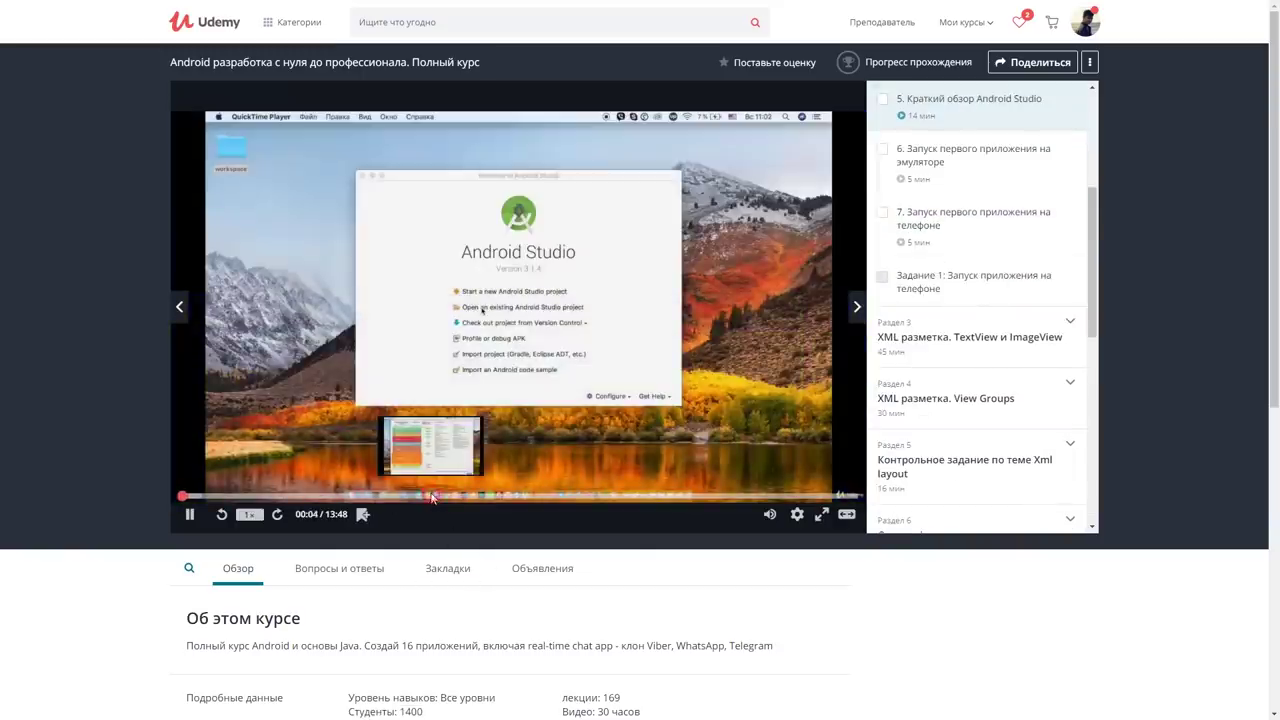
click(438, 424)
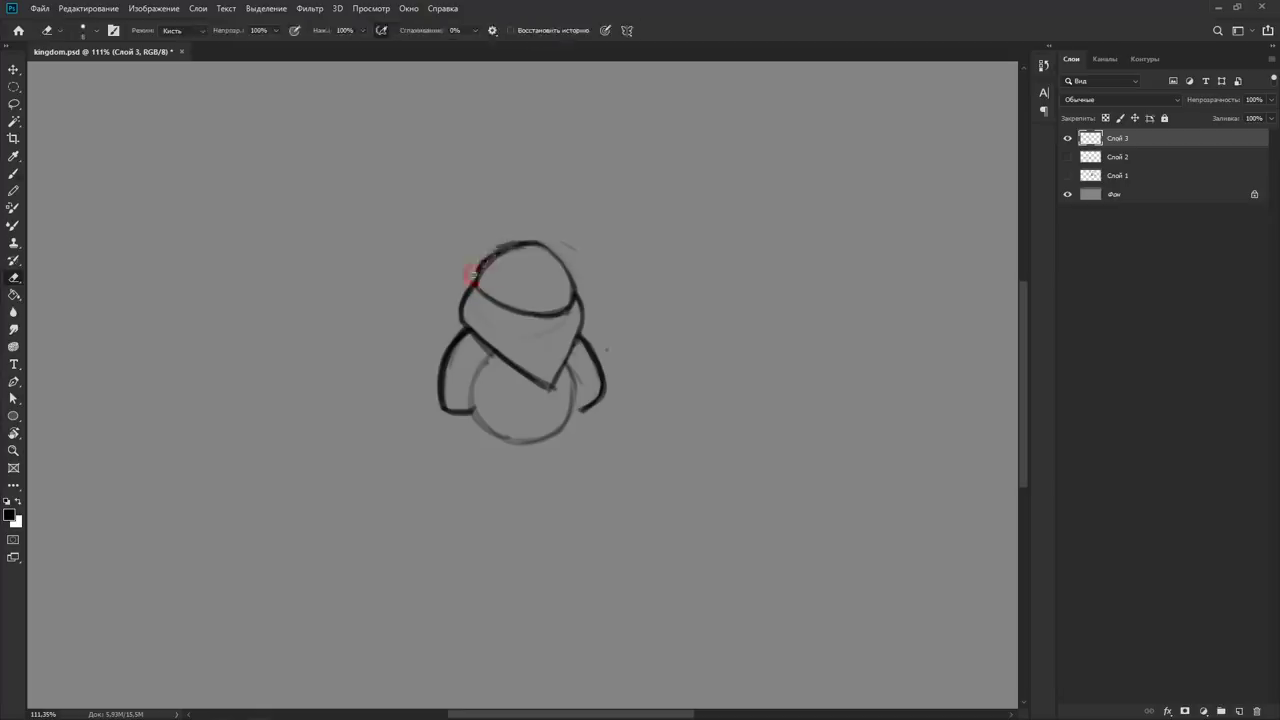
Clean stray marks beside the head and ink both legs darker and longer.
drag(471, 271, 565, 255)
key(b)
drag(578, 355, 582, 436)
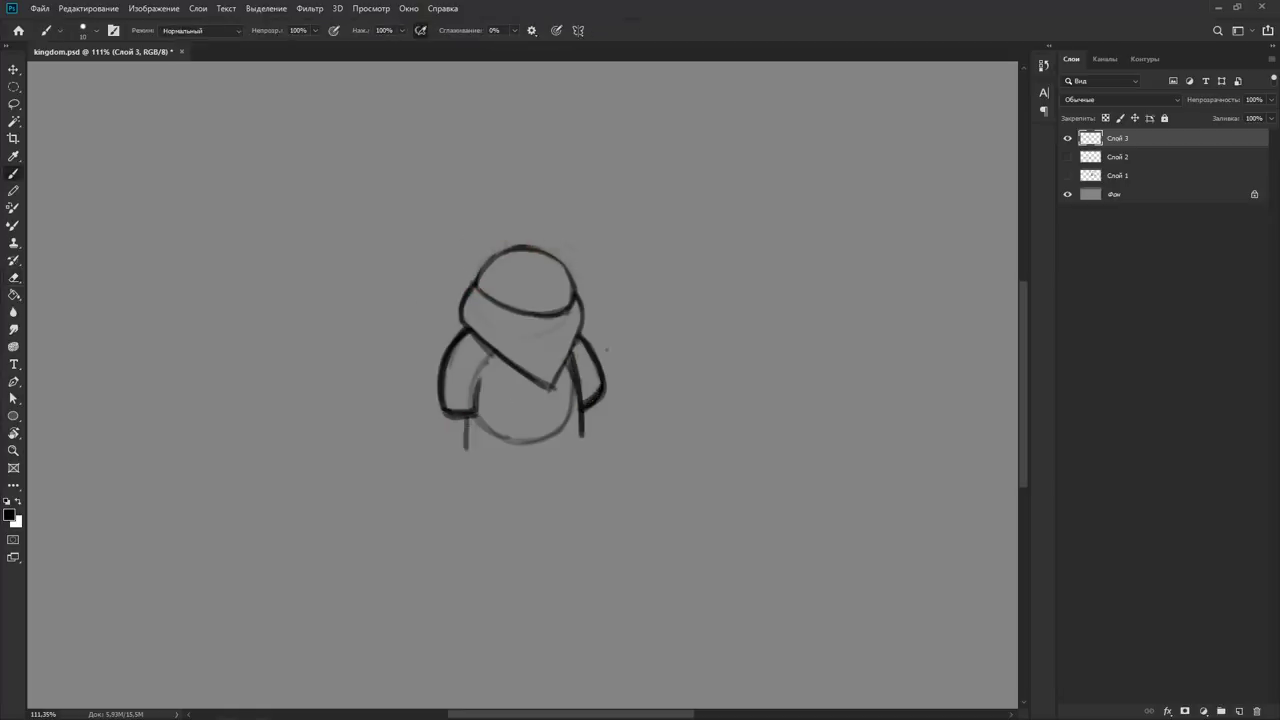
drag(579, 418, 578, 446)
drag(463, 448, 464, 421)
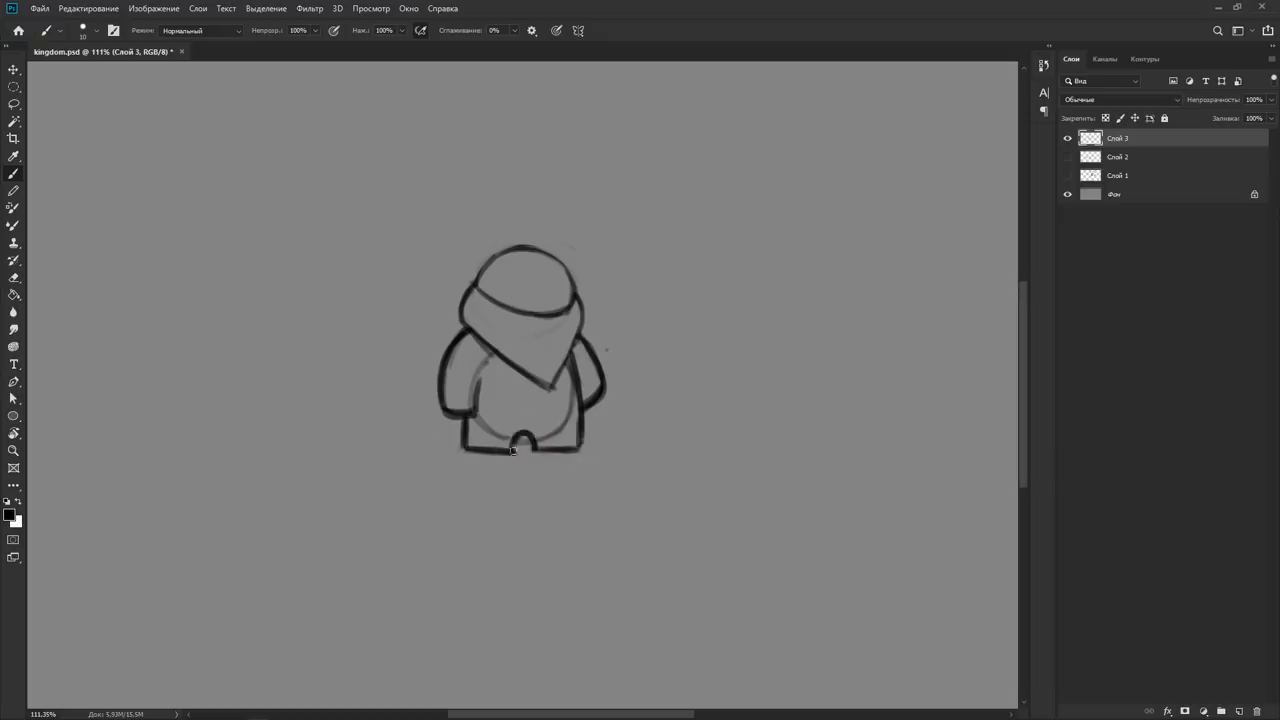
Duplicate the figure, placing one copy to the left and one to the right.
key(v)
mouse_move(528, 350)
mouse_down()
mouse_move(234, 350)
mouse_move(810, 350)
mouse_up()
key(b)
mouse_move(486, 370)
mouse_down()
mouse_move(494, 421)
mouse_move(487, 372)
mouse_up()
Draw a blade from the middle figure's hand and refine its arm and helmet curve.
drag(504, 420, 580, 398)
drag(500, 383, 582, 392)
key(e)
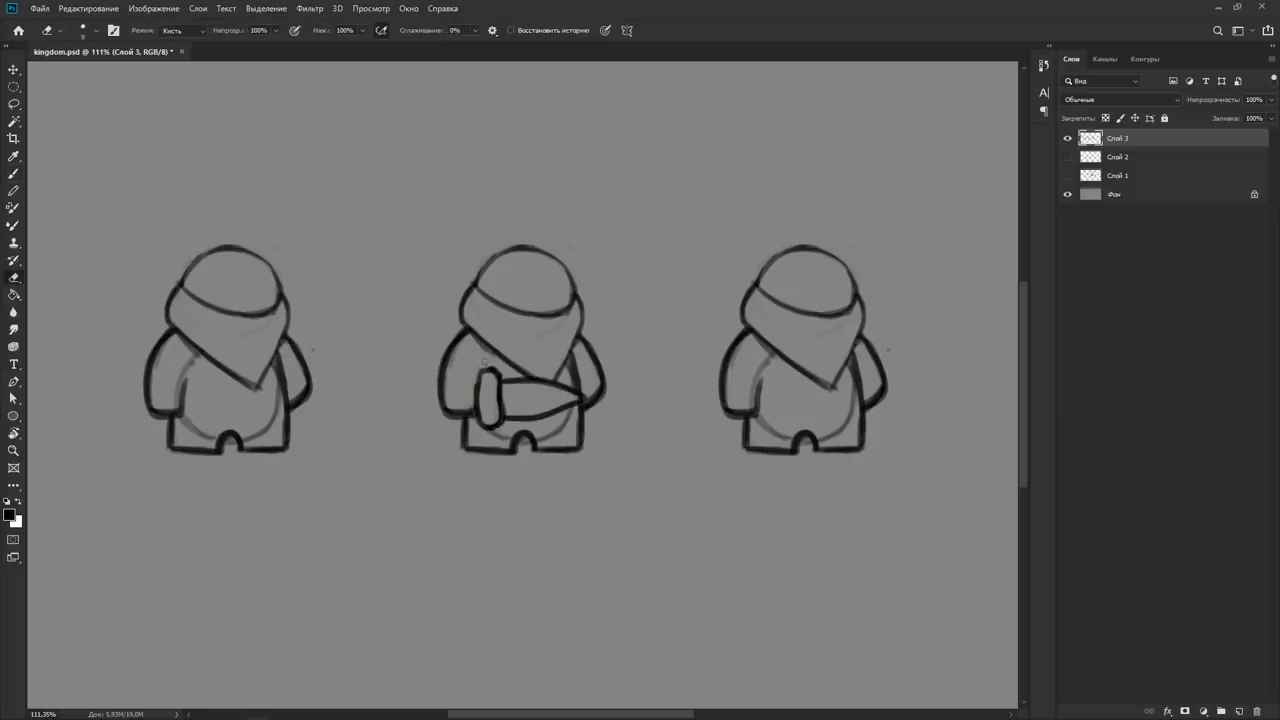
drag(545, 440, 568, 408)
key(b)
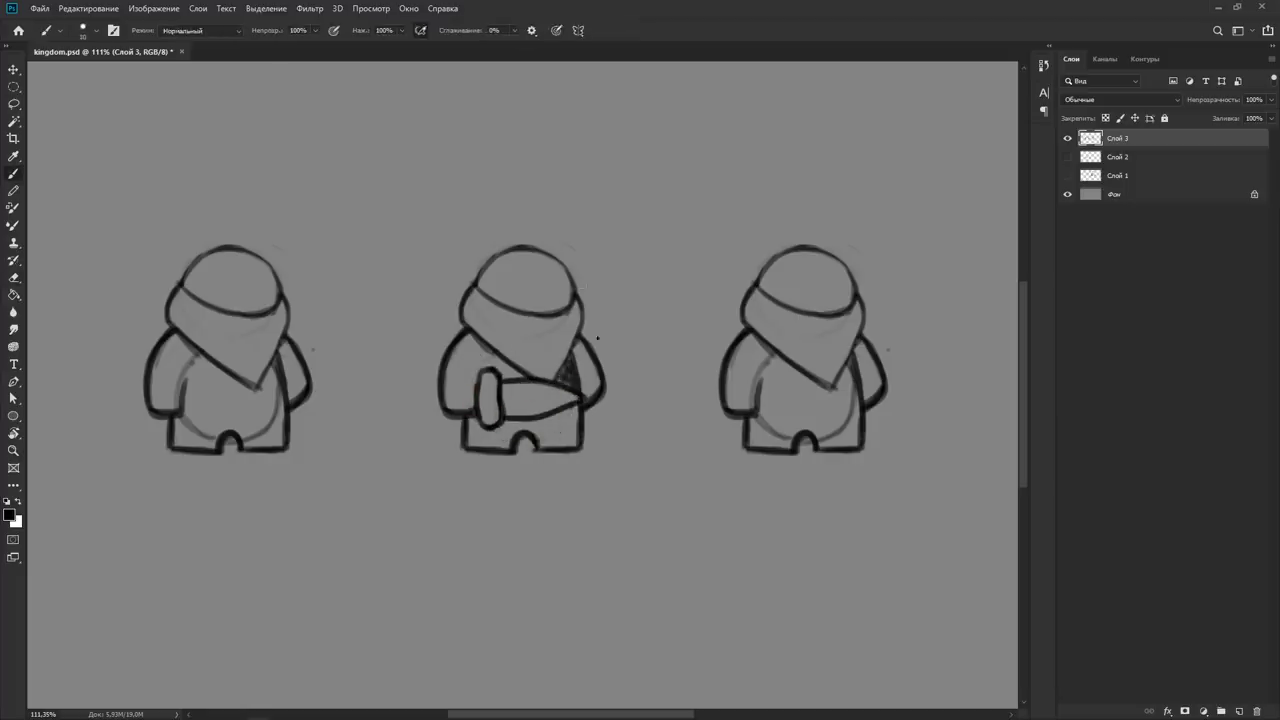
drag(580, 338, 600, 398)
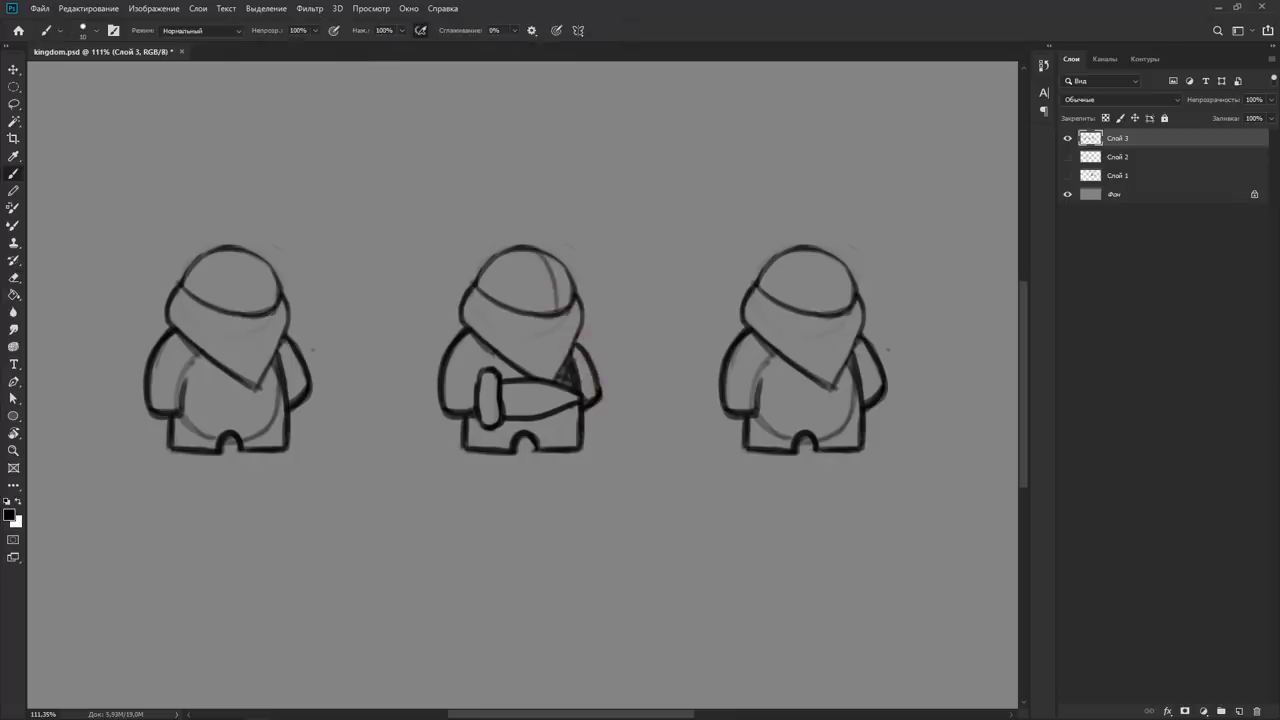
drag(555, 297, 508, 282)
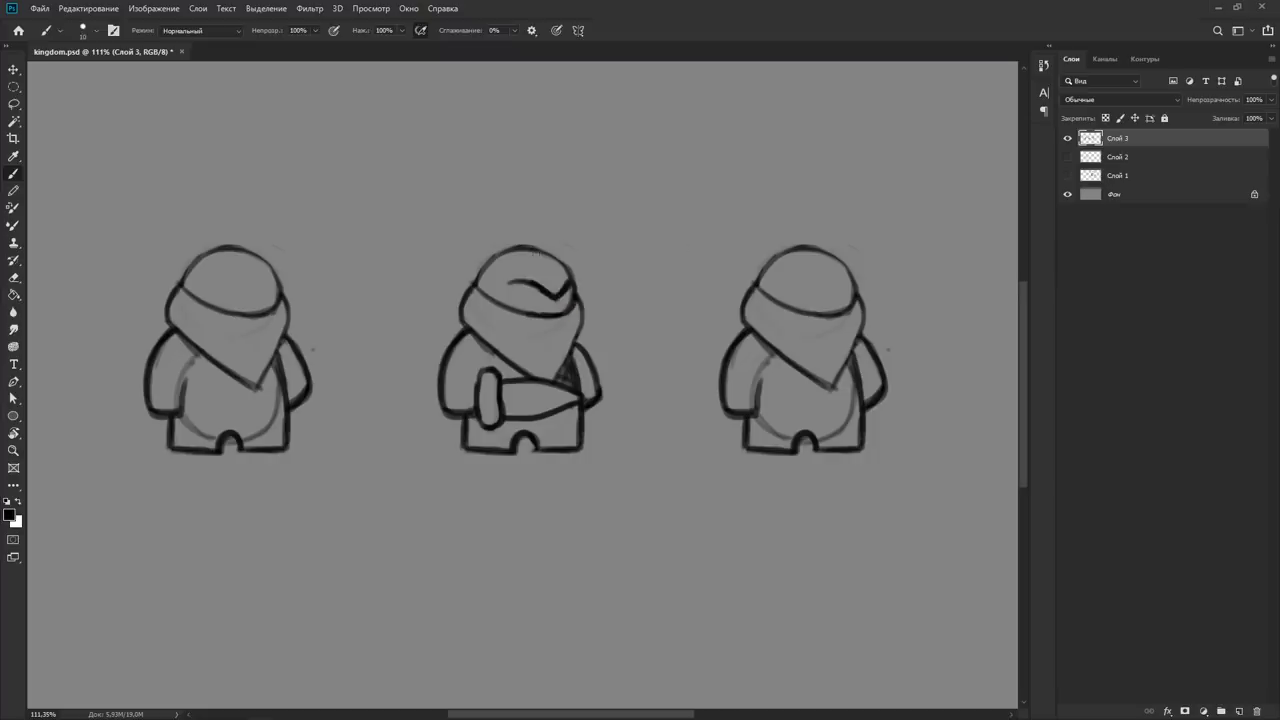
Redraw the right figure's arm outline and add a line across its chest.
key(e)
drag(858, 340, 878, 402)
key(b)
key(e)
drag(780, 360, 848, 388)
key(b)
mouse_move(758, 342)
mouse_down()
mouse_move(811, 357)
mouse_move(765, 408)
mouse_up()
Sketch the right figure's helmet with an ear loop and visor line.
key(e)
key(b)
mouse_move(765, 290)
mouse_down()
mouse_move(768, 330)
mouse_move(785, 294)
mouse_move(852, 272)
mouse_move(868, 340)
mouse_up()
key(e)
drag(862, 290, 858, 355)
mouse_move(812, 310)
mouse_down()
mouse_move(781, 317)
mouse_move(850, 262)
mouse_up()
Add a pointed tip to the right knight's helmet and thicken its eye slit.
key(b)
drag(768, 236, 784, 248)
key(e)
key(b)
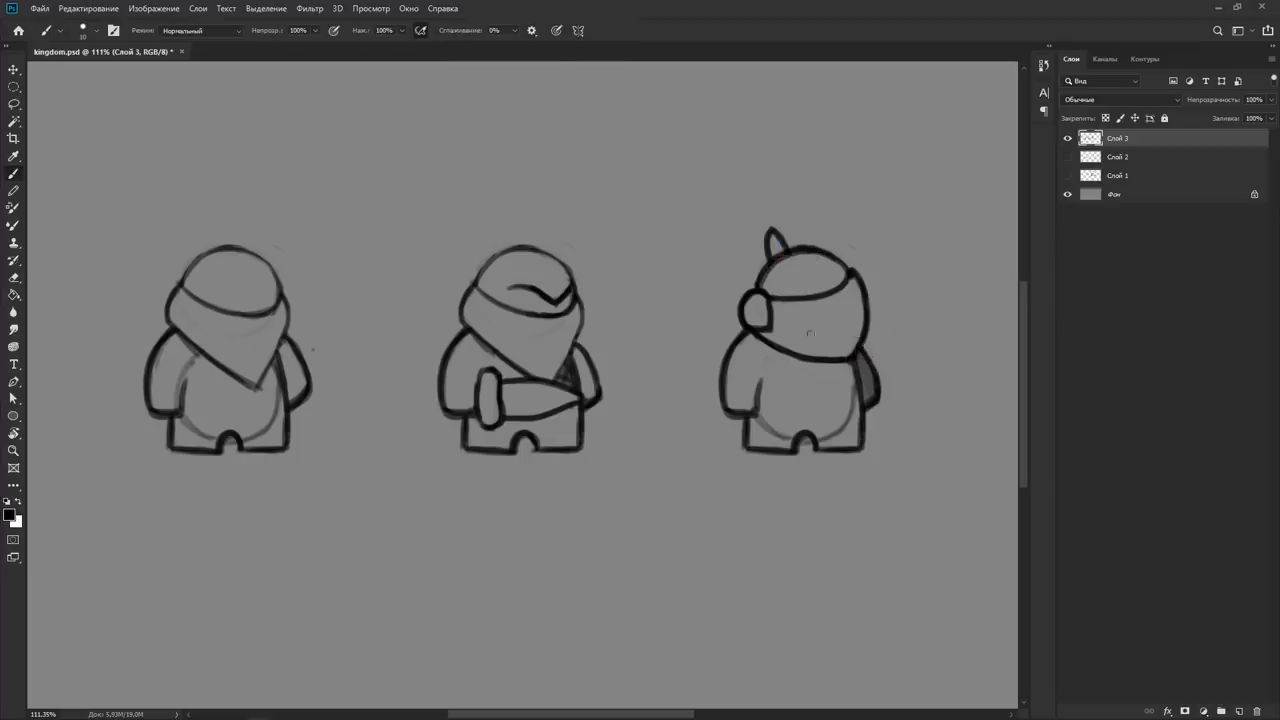
drag(824, 340, 825, 318)
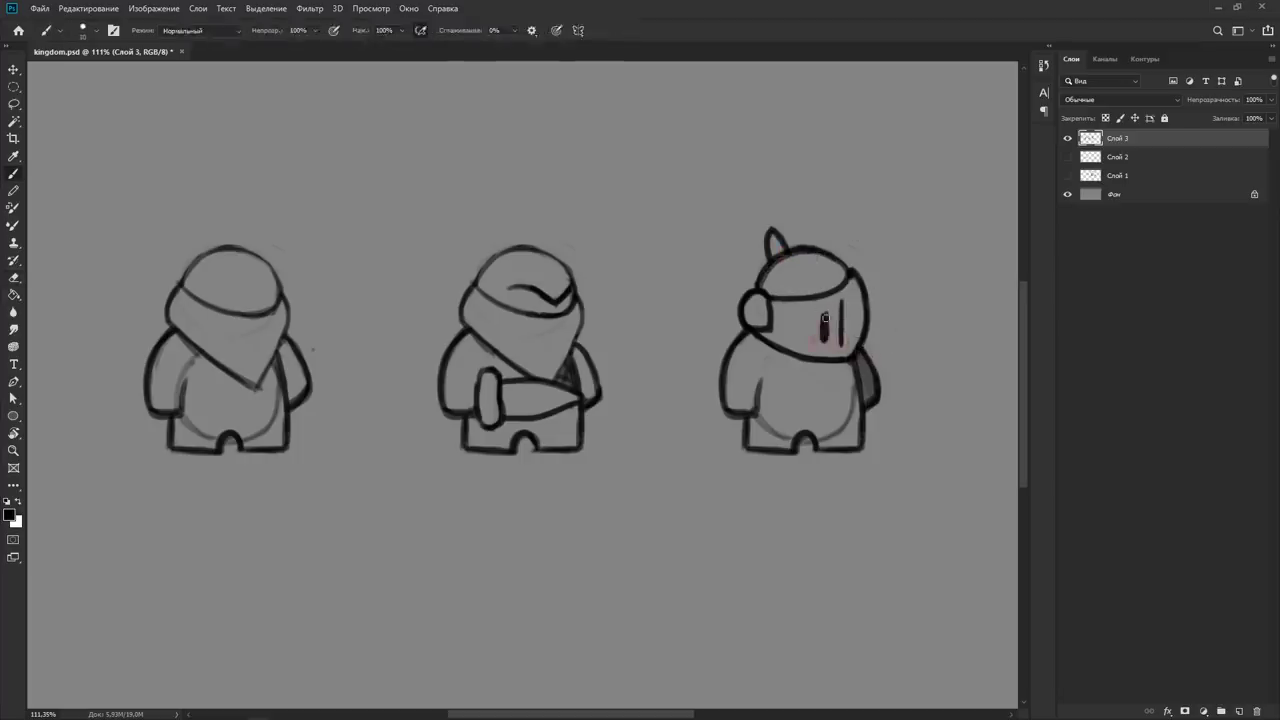
Erase faint lower-right lines and redraw the visor's top line darker.
key(e)
drag(818, 438, 846, 421)
key(b)
mouse_move(820, 310)
mouse_down()
mouse_move(818, 342)
mouse_move(850, 350)
mouse_up()
key(ctrl+z)
drag(762, 295, 848, 268)
Draw a broad sword across the knight with darkened upper and lower edges.
drag(764, 382, 894, 359)
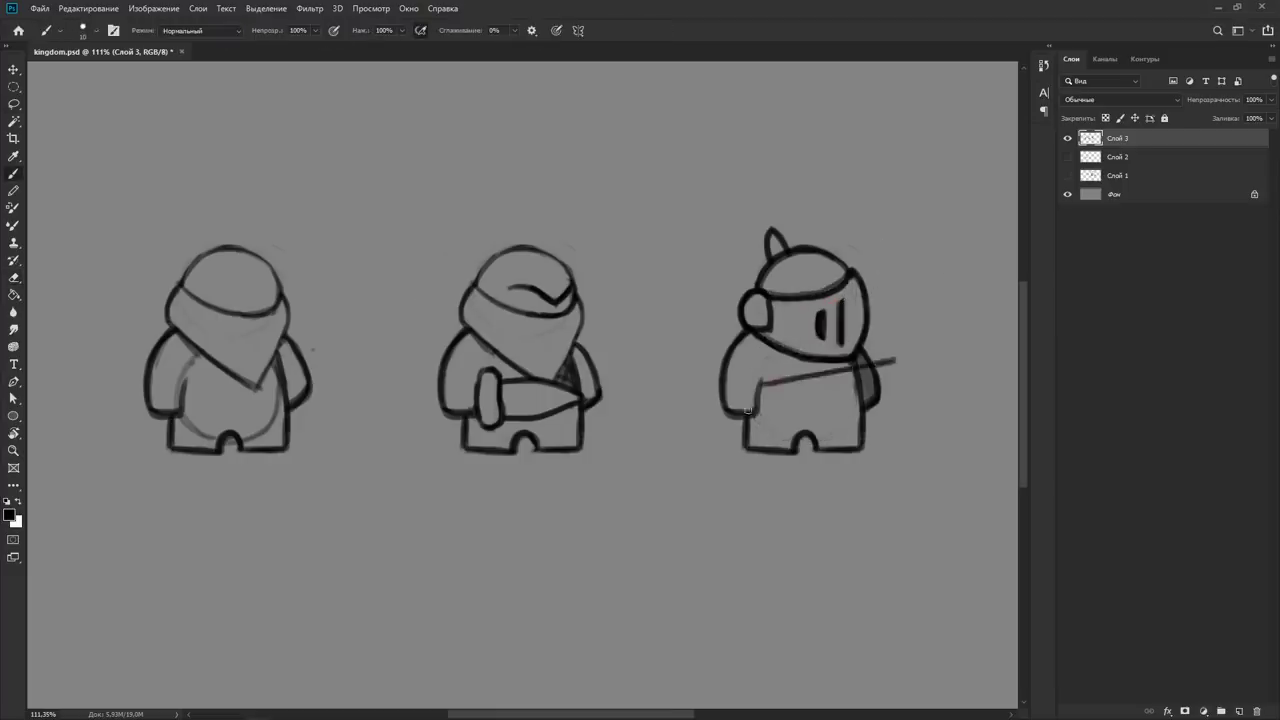
drag(755, 410, 872, 398)
key(e)
key(b)
drag(756, 380, 862, 400)
drag(758, 414, 866, 404)
Try grey shading on the knight's legs, chest, face and sword, then undo it.
drag(755, 438, 835, 435)
drag(770, 395, 785, 362)
mouse_move(814, 302)
mouse_down()
mouse_move(771, 286)
mouse_move(797, 270)
mouse_up()
mouse_move(765, 400)
mouse_down()
mouse_move(810, 392)
mouse_move(740, 308)
mouse_up()
key(ctrl+z)
key(ctrl+z)
key(ctrl+z)
Darken the knight's left arm outline and copy the knight alongside to the right.
key(l)
key(ctrl+d)
key(b)
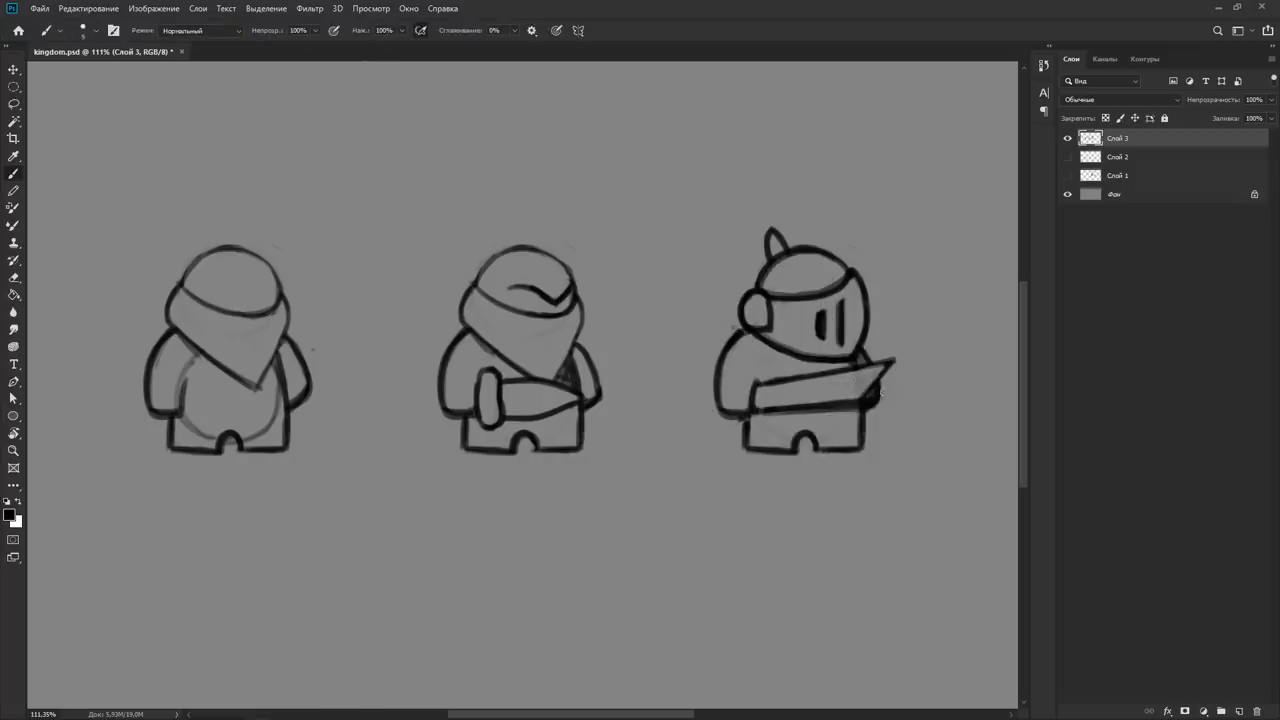
drag(720, 404, 731, 342)
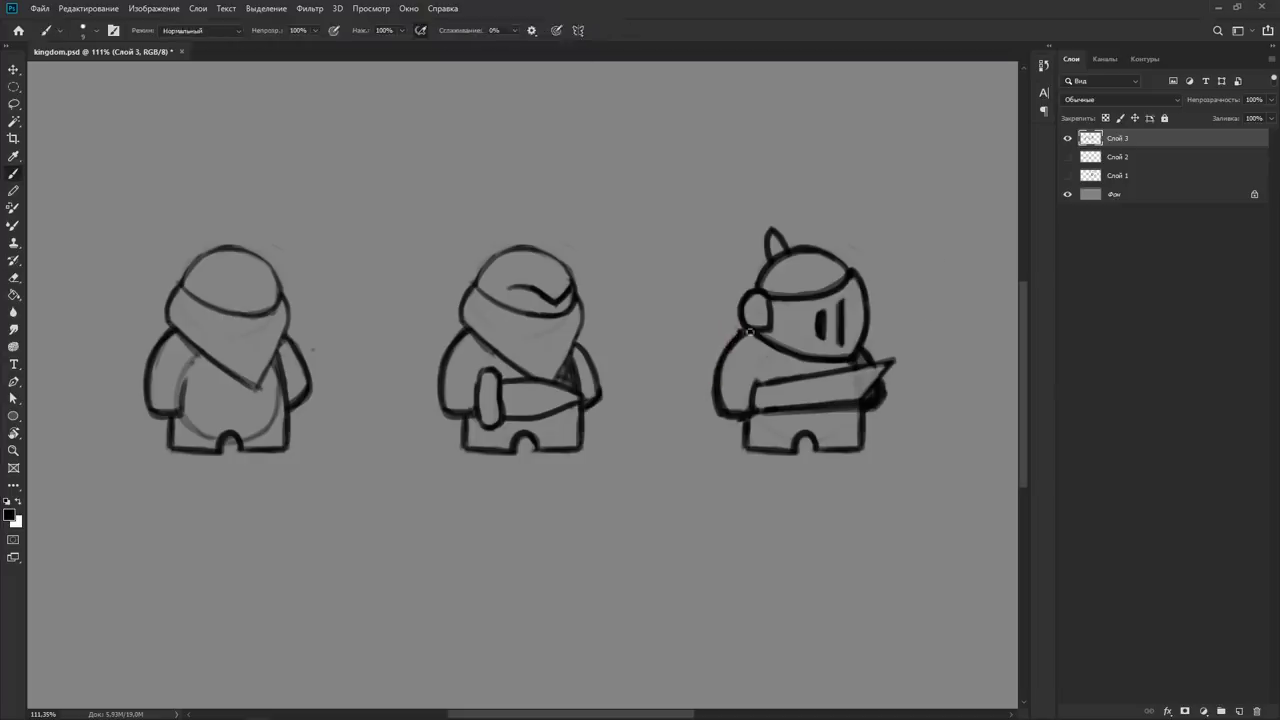
key(bracketright)
key(bracketright)
drag(740, 230, 866, 323)
scroll(600, 400, right, 5)
drag(471, 350, 792, 345)
Erase the copy's head line and redraw its neck, shoulder and chest lines.
key(e)
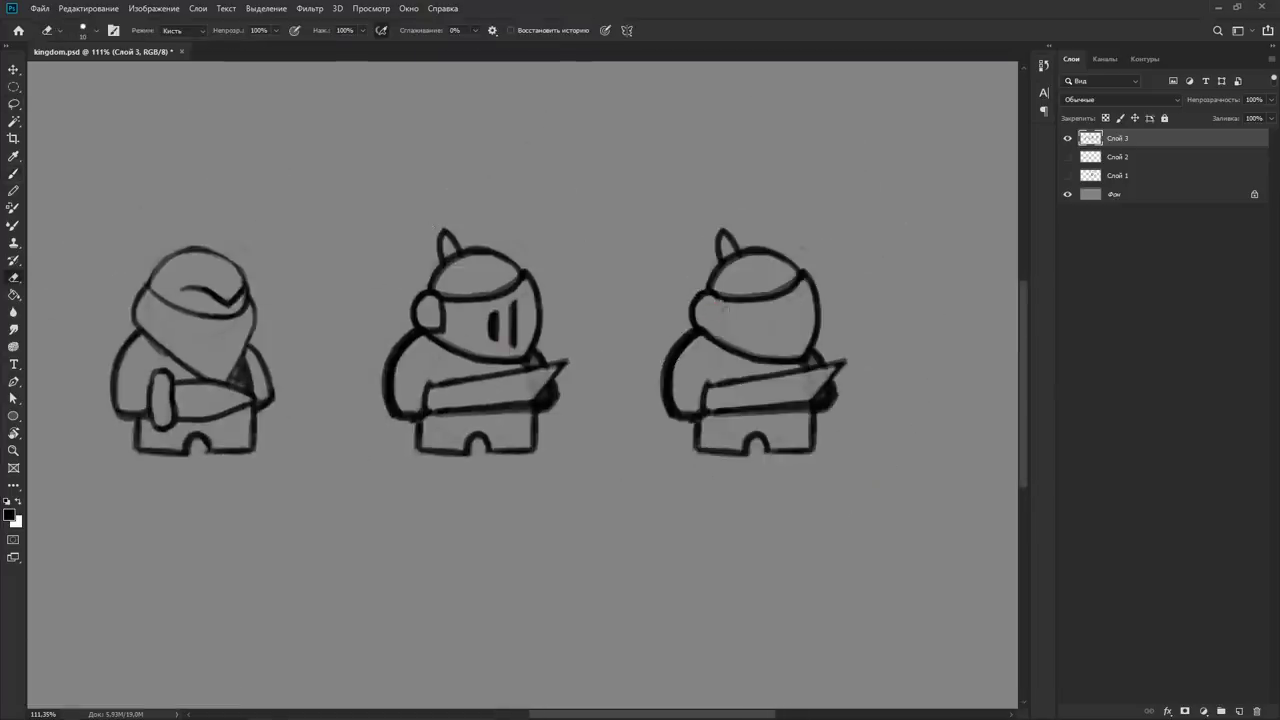
drag(732, 300, 802, 290)
key(b)
key(e)
key(b)
drag(832, 400, 788, 357)
key(e)
drag(704, 330, 792, 360)
key(b)
mouse_move(822, 318)
mouse_down()
mouse_move(804, 372)
mouse_move(720, 376)
mouse_move(812, 376)
mouse_up()
Add a belt band across the copy's middle with upper and lower lines.
key(e)
key(b)
mouse_move(708, 384)
mouse_down()
mouse_move(806, 380)
mouse_move(716, 382)
mouse_up()
key(e)
key(b)
drag(706, 388, 836, 390)
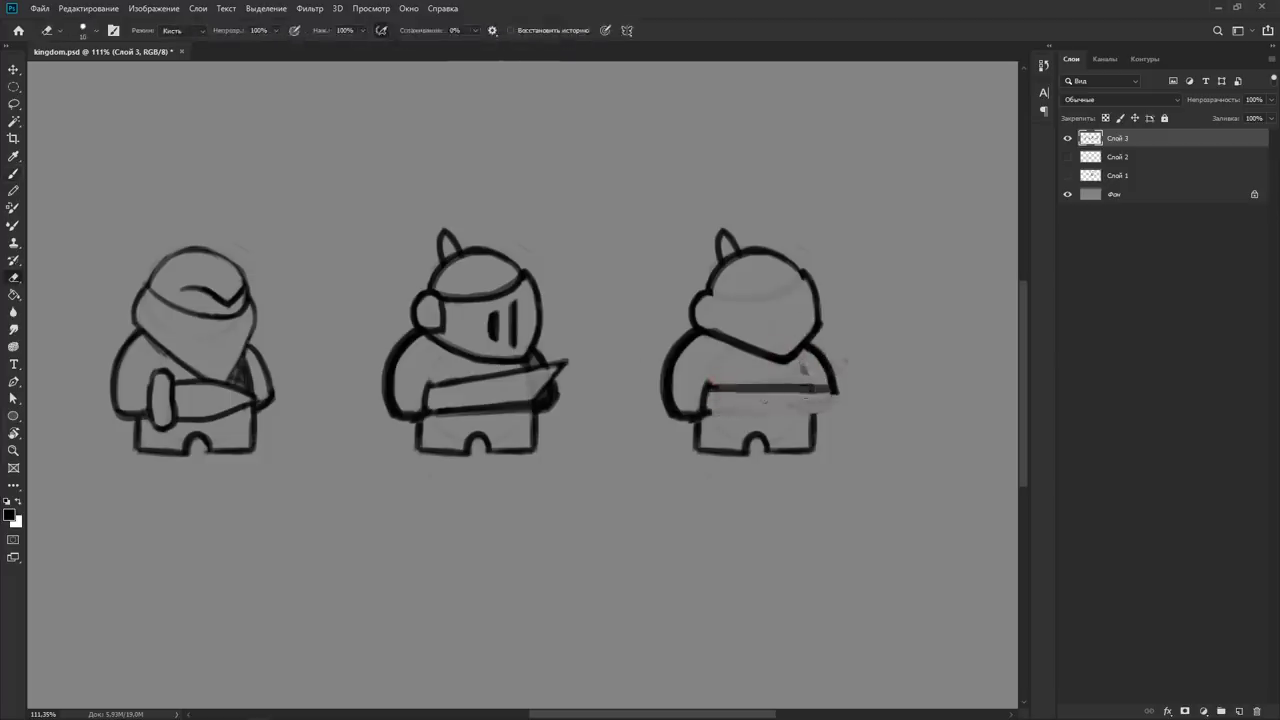
mouse_move(708, 414)
mouse_down()
mouse_move(840, 418)
mouse_move(842, 386)
mouse_move(836, 416)
mouse_move(812, 416)
mouse_up()
key(ctrl+z)
key(e)
key(b)
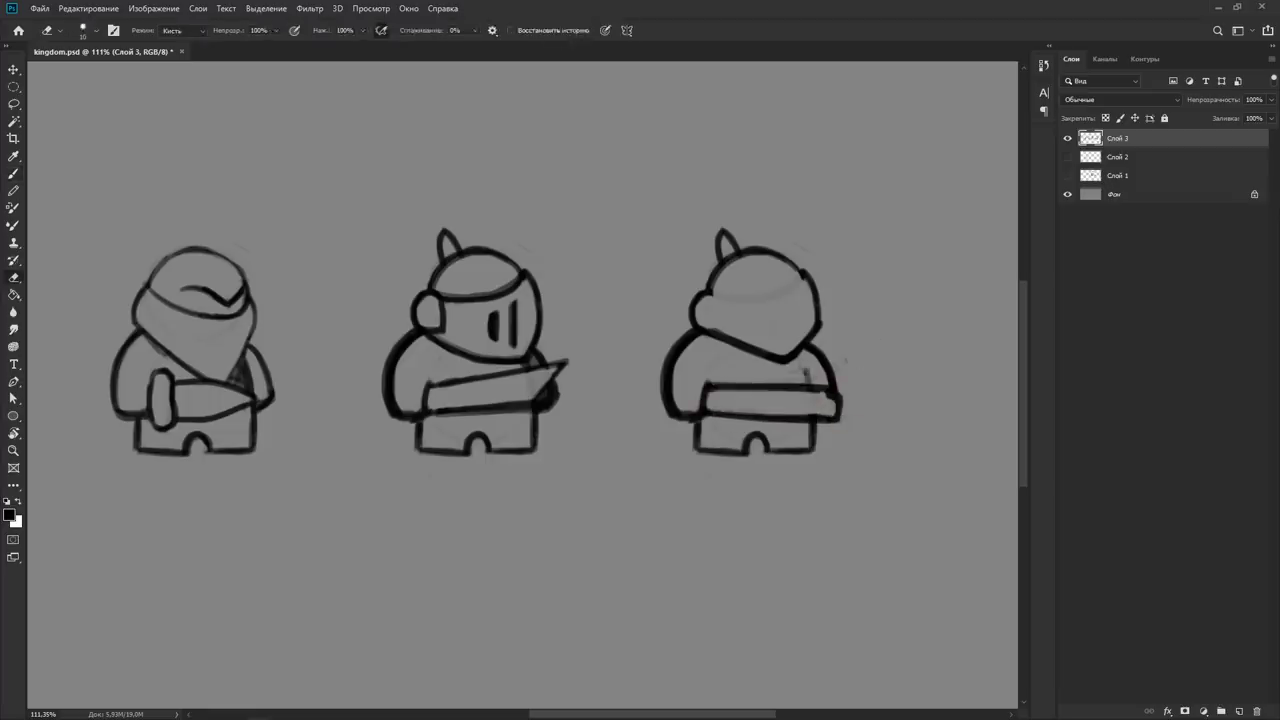
Replace the helmet spike with a horn and a new upper-head line.
key(e)
mouse_move(718, 322)
mouse_down()
mouse_move(708, 296)
mouse_move(724, 236)
mouse_up()
key(b)
mouse_move(708, 312)
mouse_down()
mouse_move(662, 258)
mouse_move(714, 272)
mouse_up()
mouse_move(714, 262)
mouse_down()
mouse_move(834, 256)
mouse_move(832, 244)
mouse_move(690, 310)
mouse_up()
Sketch guide curves on the goblin's head, then erase the construction curve.
key(e)
key(b)
key(e)
key(b)
drag(788, 352, 772, 258)
mouse_move(736, 298)
mouse_down()
mouse_move(812, 314)
mouse_move(800, 316)
mouse_up()
key(e)
mouse_move(776, 258)
mouse_down()
mouse_move(788, 354)
mouse_move(815, 303)
mouse_move(840, 395)
mouse_up()
Copy the goblin below and touch up the lower copy's belt line.
key(m)
scroll(815, 303, down, 3)
scroll(843, 395, up, 2)
scroll(843, 395, up, 2)
key(e)
mouse_move(822, 505)
mouse_down()
mouse_move(680, 503)
mouse_move(822, 494)
mouse_up()
key(b)
drag(721, 512, 721, 538)
Shift the right leg, then ink a zigzag hem and a pointed dagger with hilt.
key(l)
mouse_move(800, 508)
mouse_down()
mouse_move(738, 545)
mouse_move(800, 508)
mouse_up()
key(b)
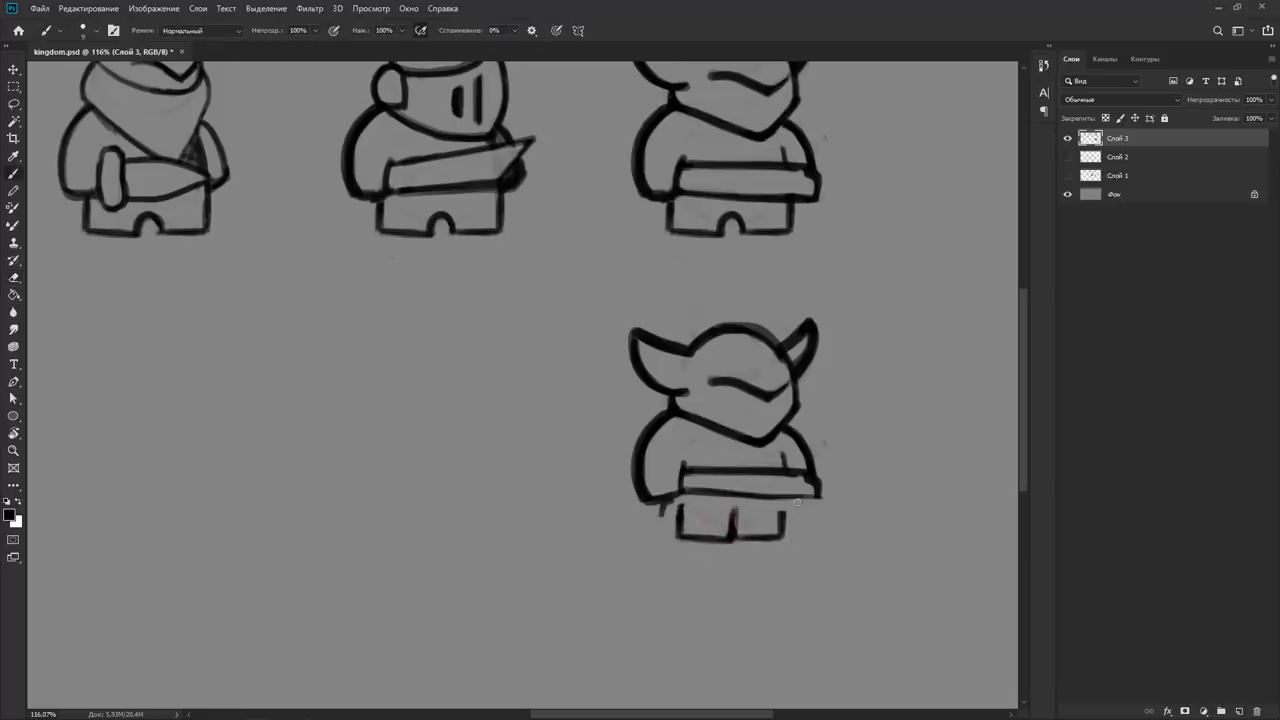
drag(684, 507, 777, 515)
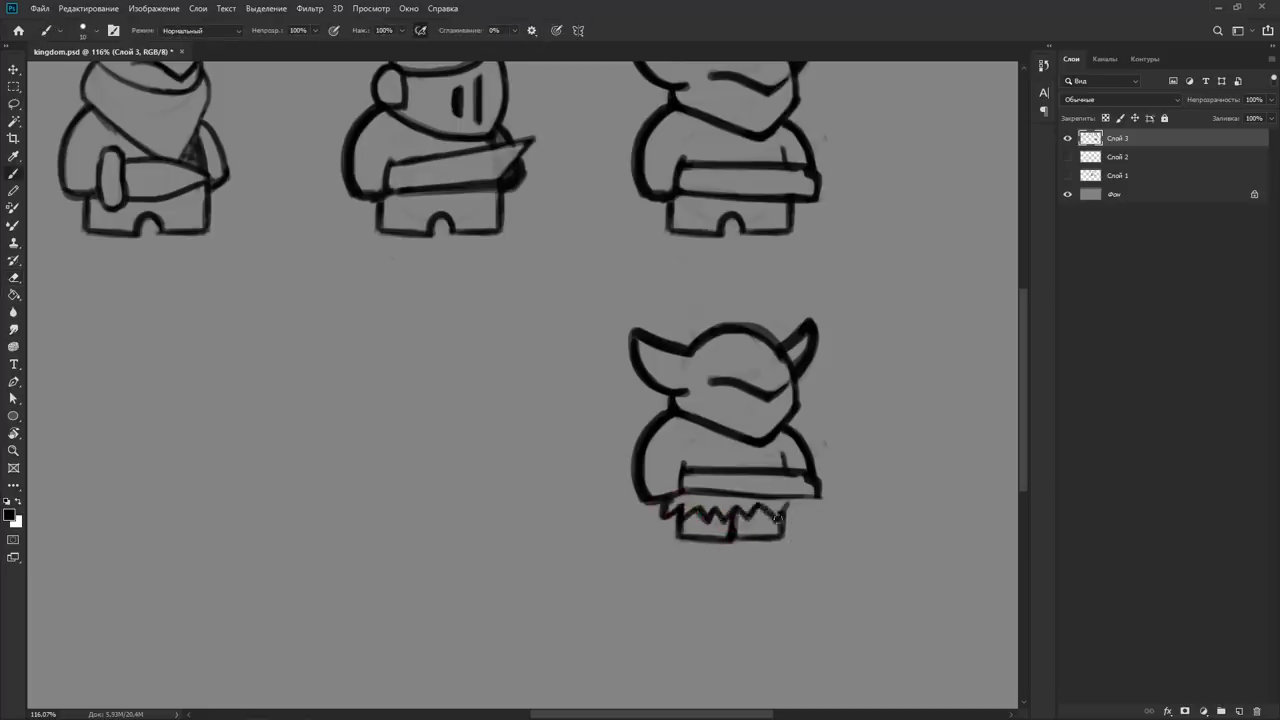
mouse_move(792, 465)
mouse_down()
mouse_move(788, 506)
mouse_move(862, 486)
mouse_up()
mouse_move(763, 494)
mouse_down()
mouse_move(763, 474)
mouse_move(760, 494)
mouse_move(786, 492)
mouse_up()
Lighten the right horn and redraw the left horn as a long swept-back point.
key(e)
key(b)
key(e)
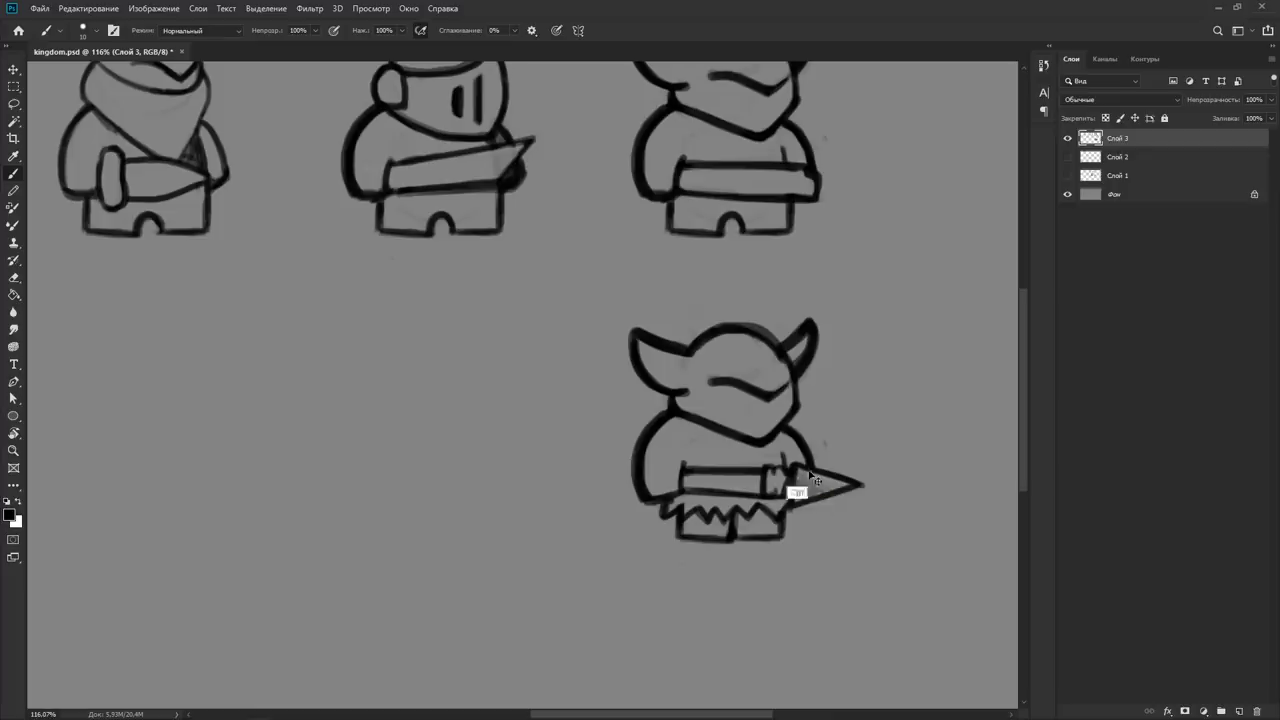
mouse_move(795, 358)
mouse_down()
mouse_move(808, 357)
mouse_move(760, 324)
mouse_up()
key(b)
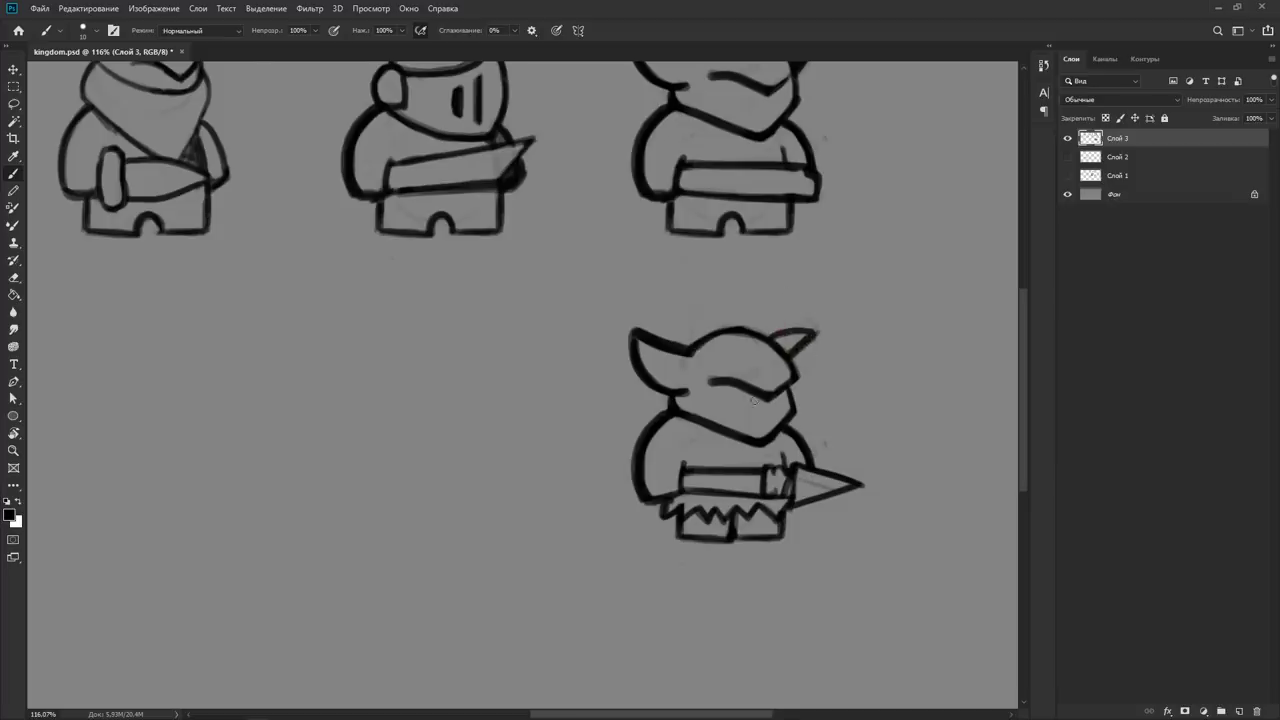
key(e)
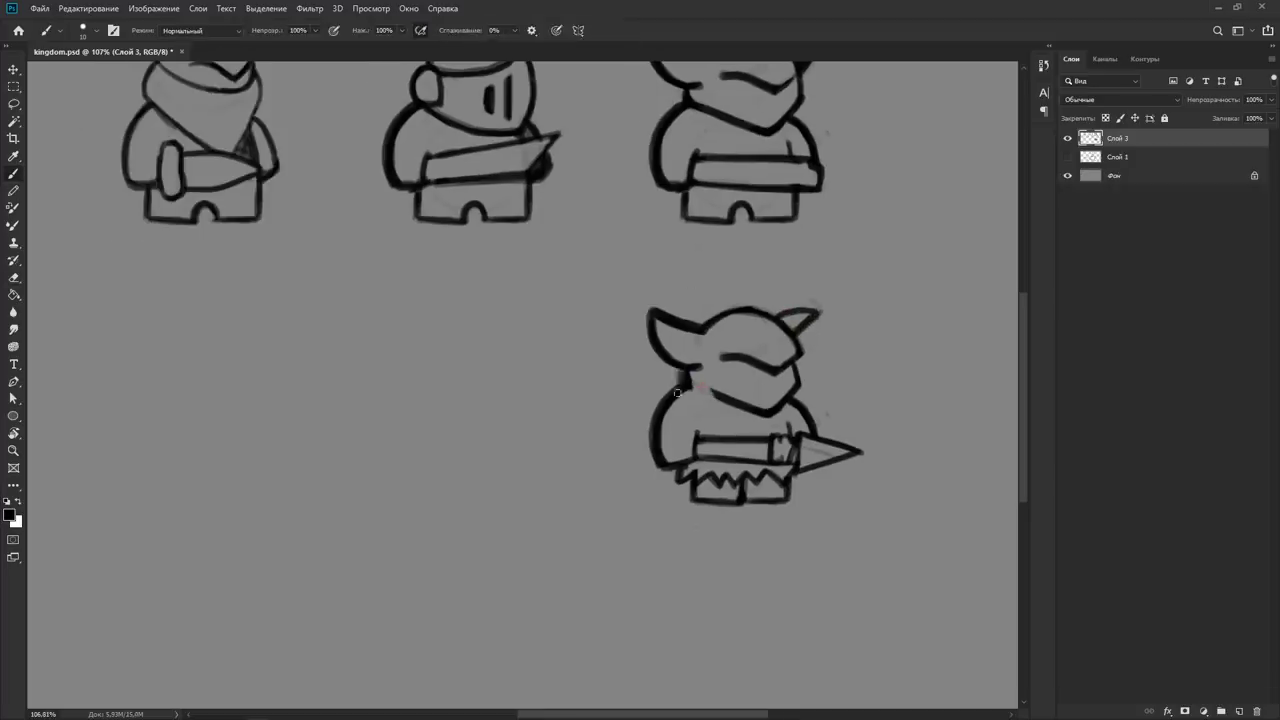
drag(650, 312, 684, 326)
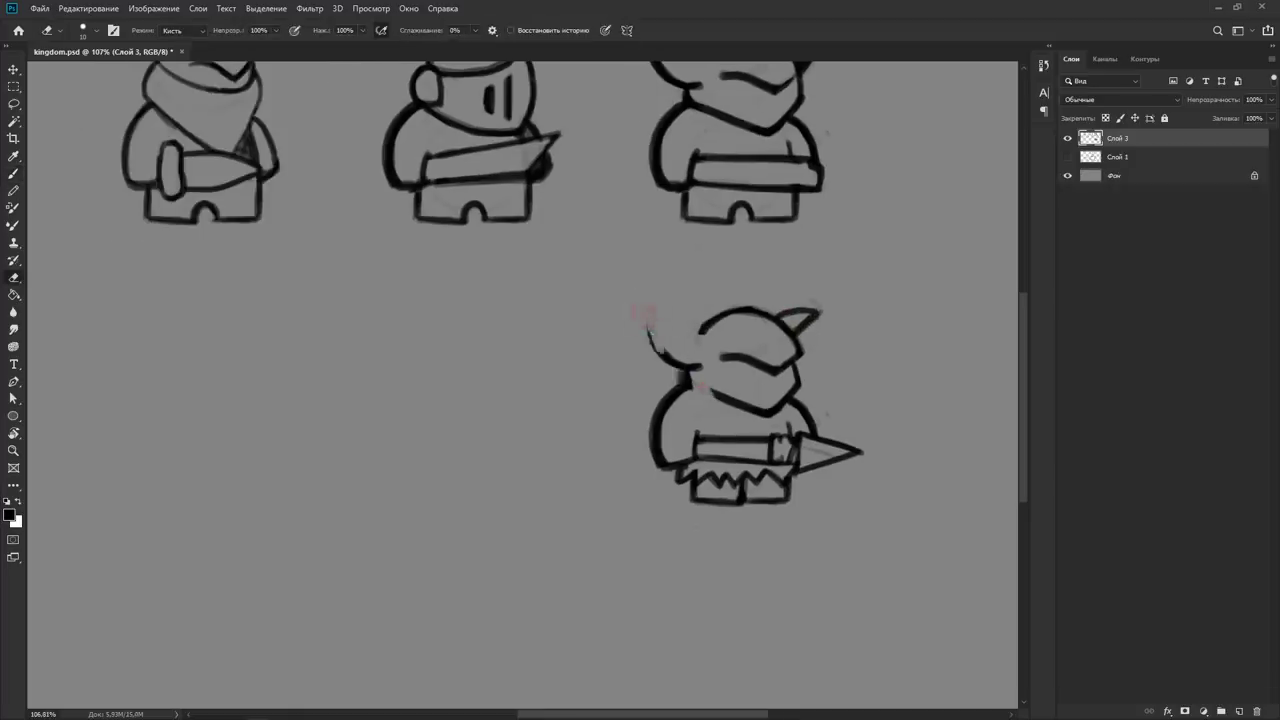
key(b)
mouse_move(690, 372)
mouse_down()
mouse_move(625, 346)
mouse_move(656, 362)
mouse_up()
Retouch the goblin's head outline and add spiky hair and a crown spike between the horns.
key(l)
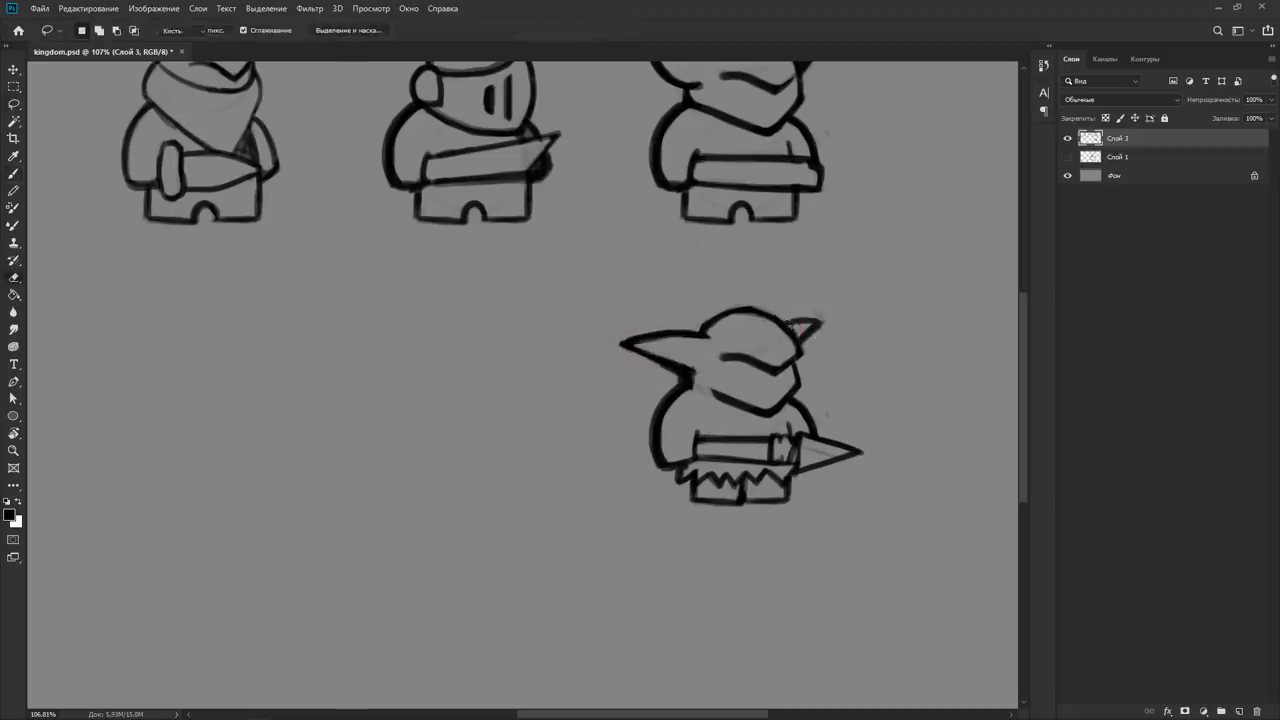
key(b)
drag(705, 325, 775, 310)
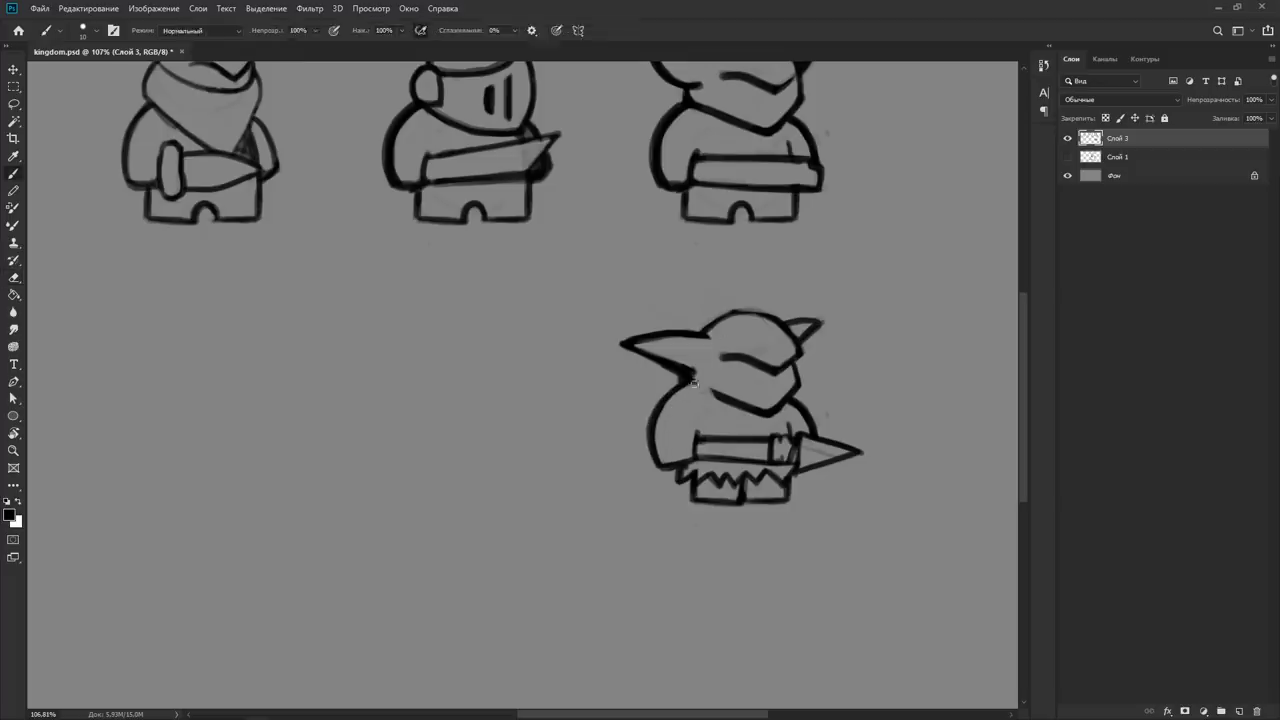
mouse_move(667, 327)
mouse_down()
mouse_move(723, 290)
mouse_move(778, 362)
mouse_up()
key(ctrl+z)
drag(772, 318, 770, 285)
drag(661, 314, 687, 288)
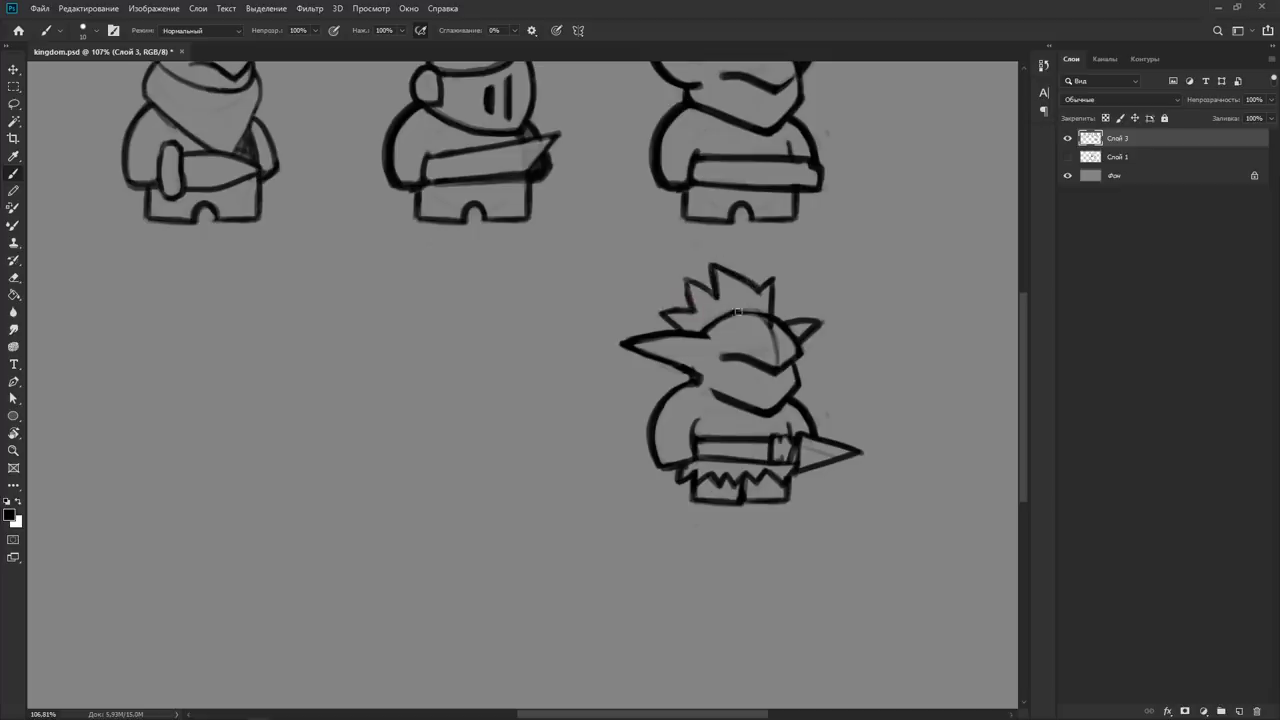
drag(772, 326, 778, 268)
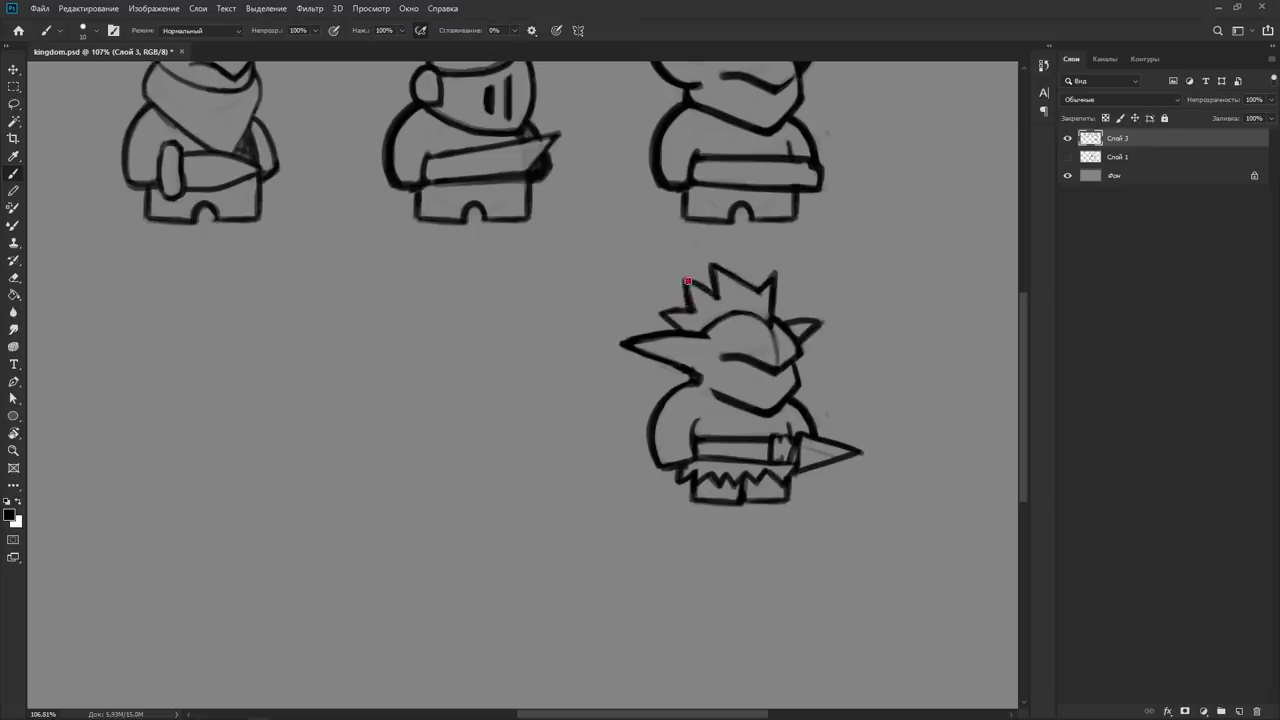
Draw a tusk on the goblin's face, undoing the stray face and eye strokes.
key(e)
key(b)
drag(786, 362, 800, 412)
key(e)
key(b)
key(ctrl+z)
mouse_move(792, 383)
mouse_down()
mouse_move(830, 366)
mouse_move(820, 342)
mouse_up()
key(l)
key(ctrl+d)
key(b)
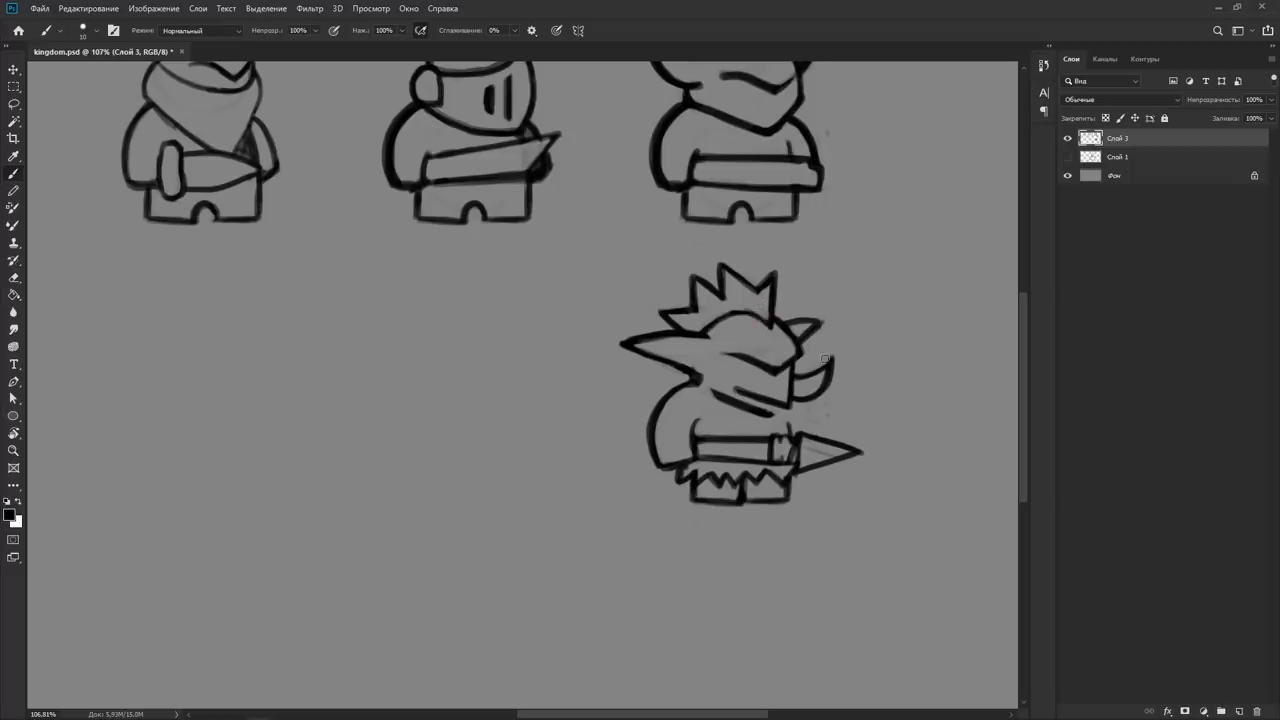
drag(713, 365, 713, 360)
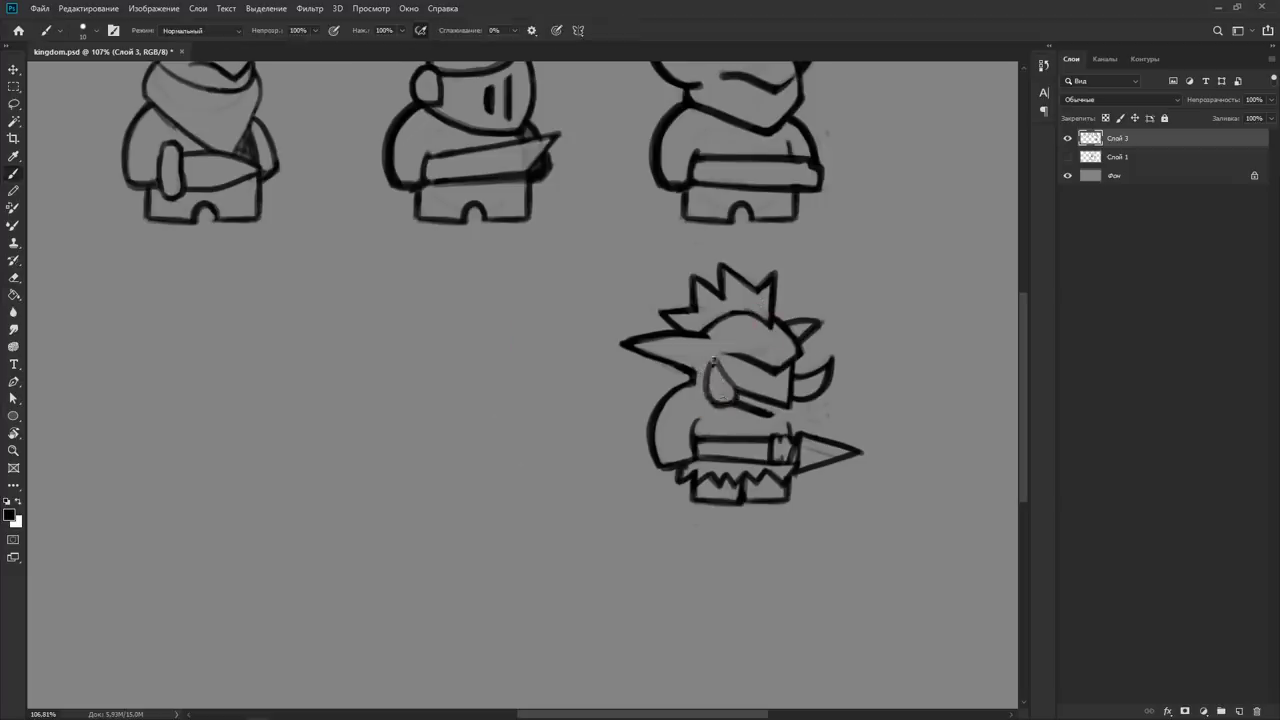
key(ctrl+z)
key(ctrl+z)
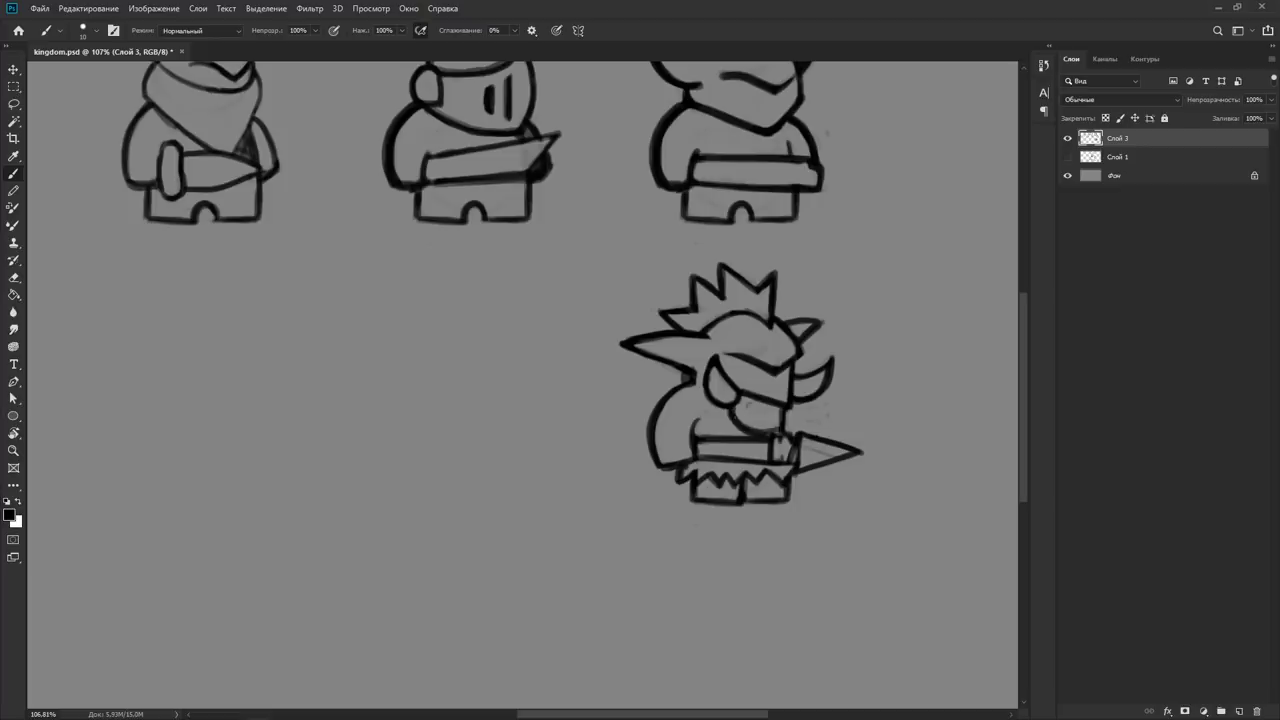
Lasso the goblin's head, crown and horns and shift them to the right.
key(l)
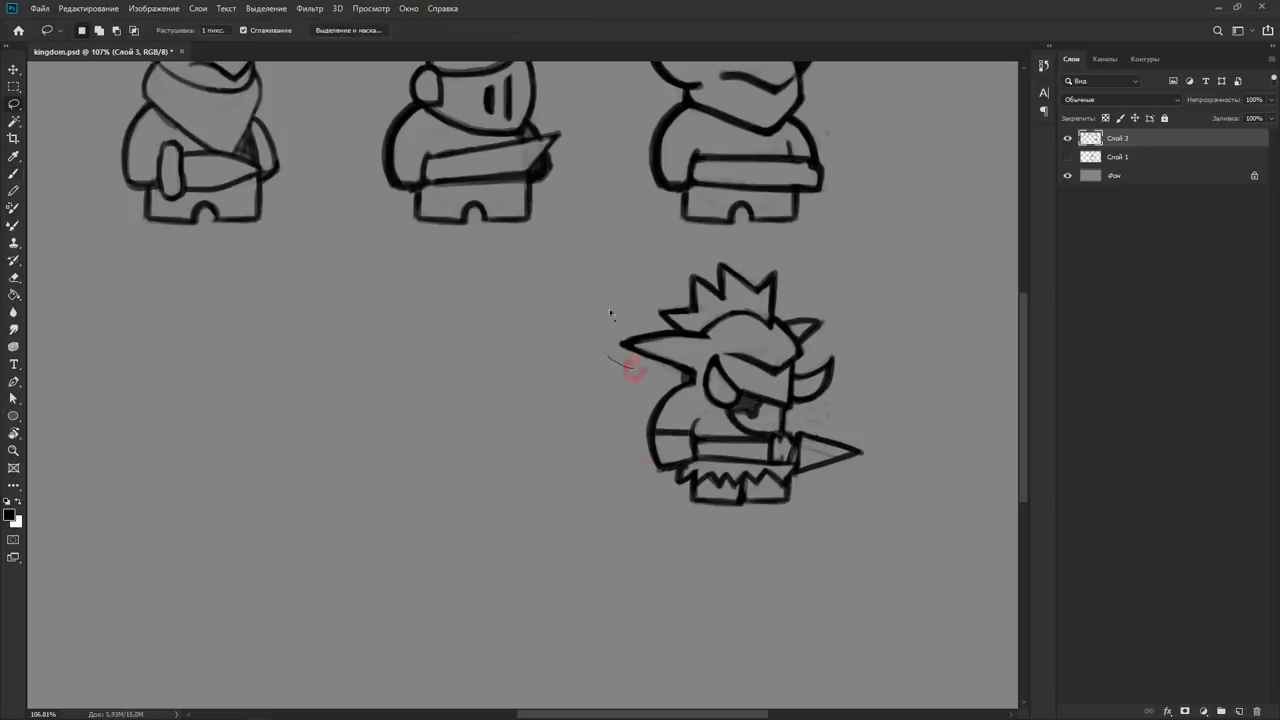
drag(629, 363, 625, 440)
drag(790, 300, 809, 300)
key(ctrl+d)
key(e)
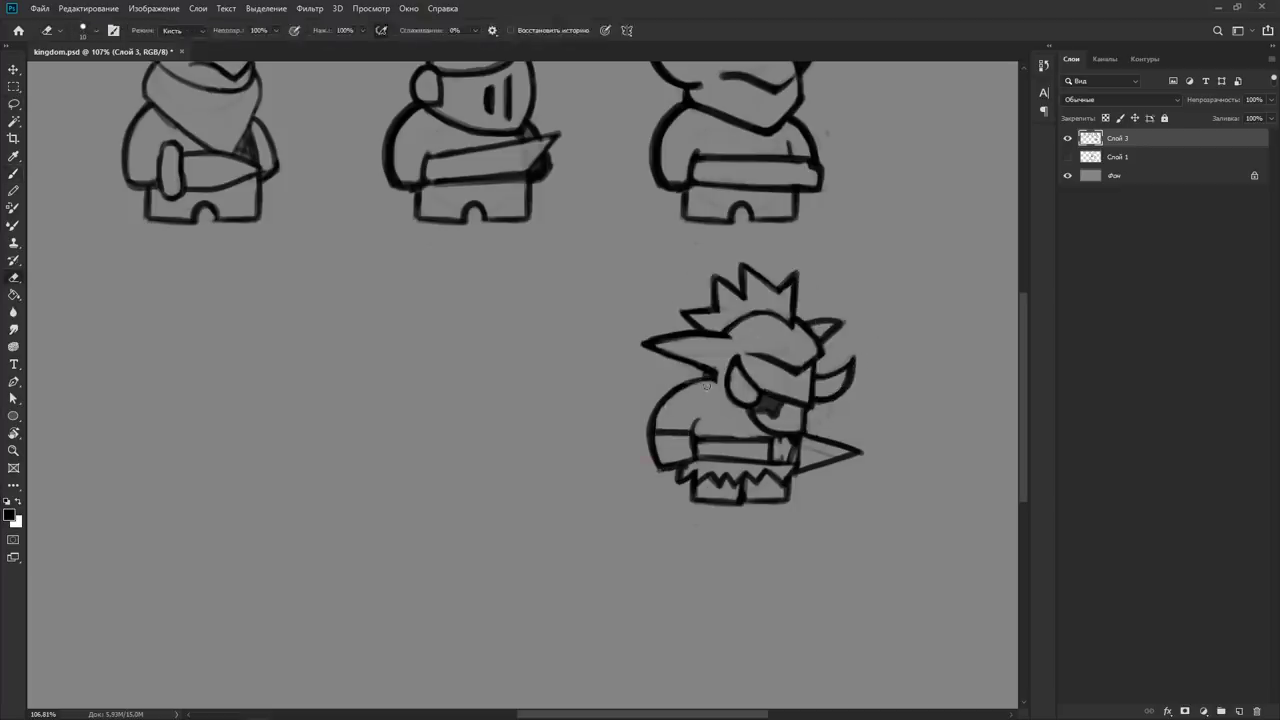
key(b)
Select the goblin's spear tip and slide it right to lengthen the spear.
key(m)
drag(800, 412, 894, 500)
drag(830, 450, 846, 450)
key(ctrl+d)
key(b)
Redraw the goblin's hair tip, helmet top lines and a longer right crown spike.
drag(647, 347, 639, 346)
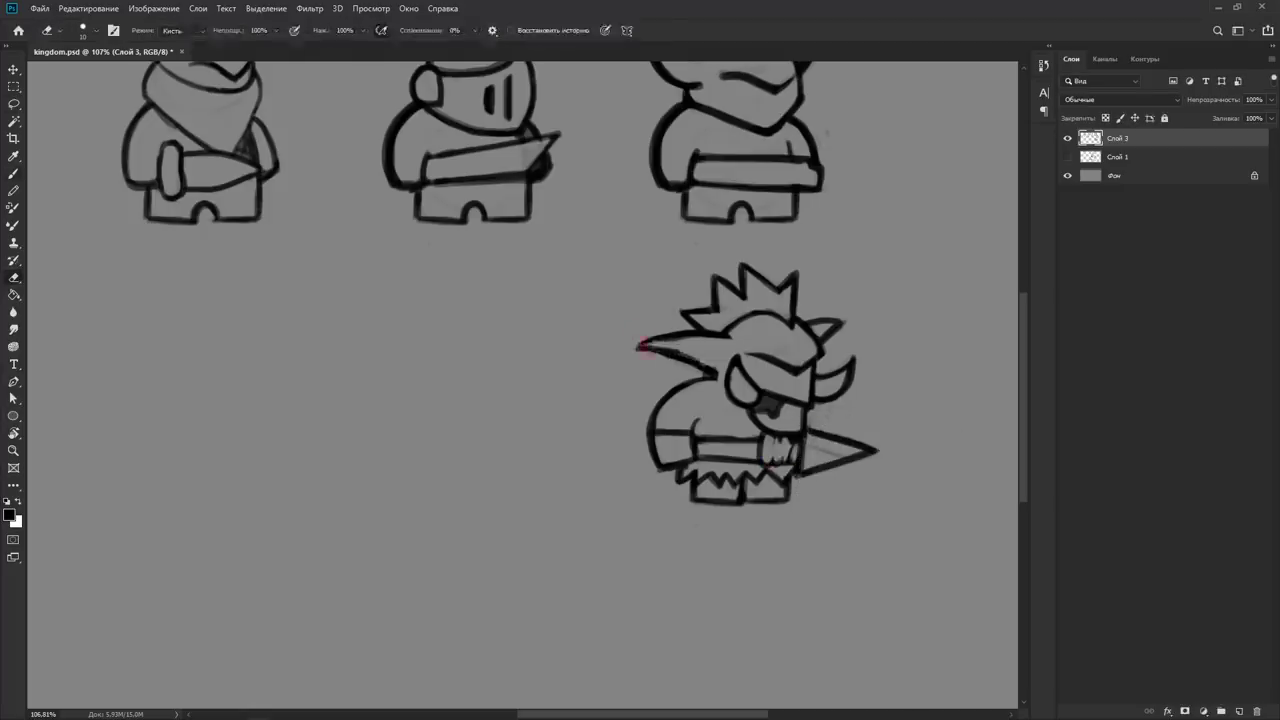
drag(720, 326, 740, 330)
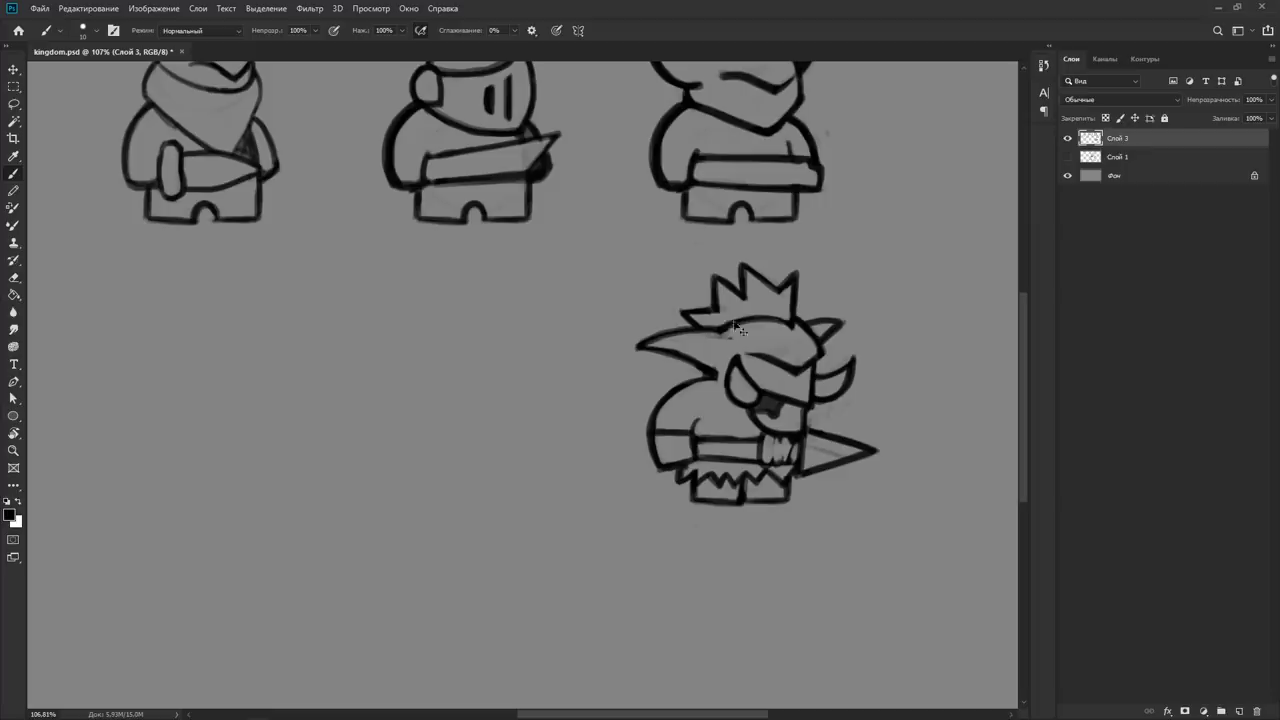
key(e)
key(b)
drag(803, 272, 794, 304)
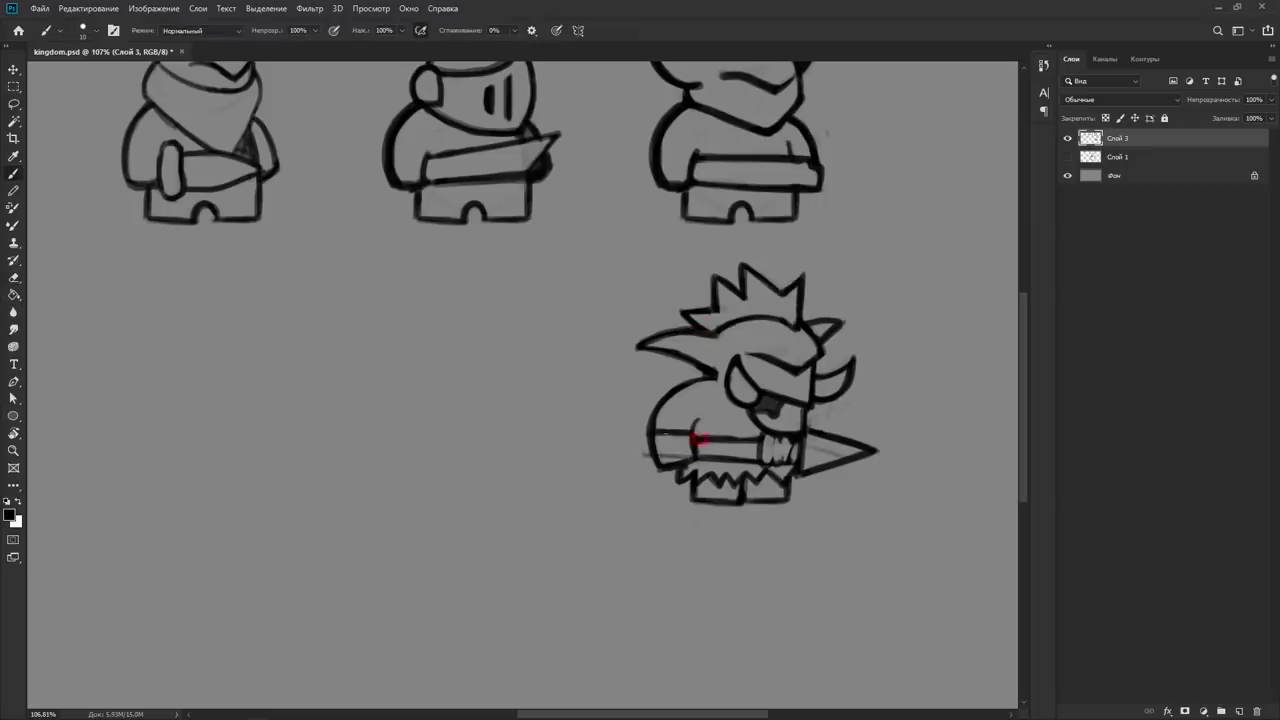
key(e)
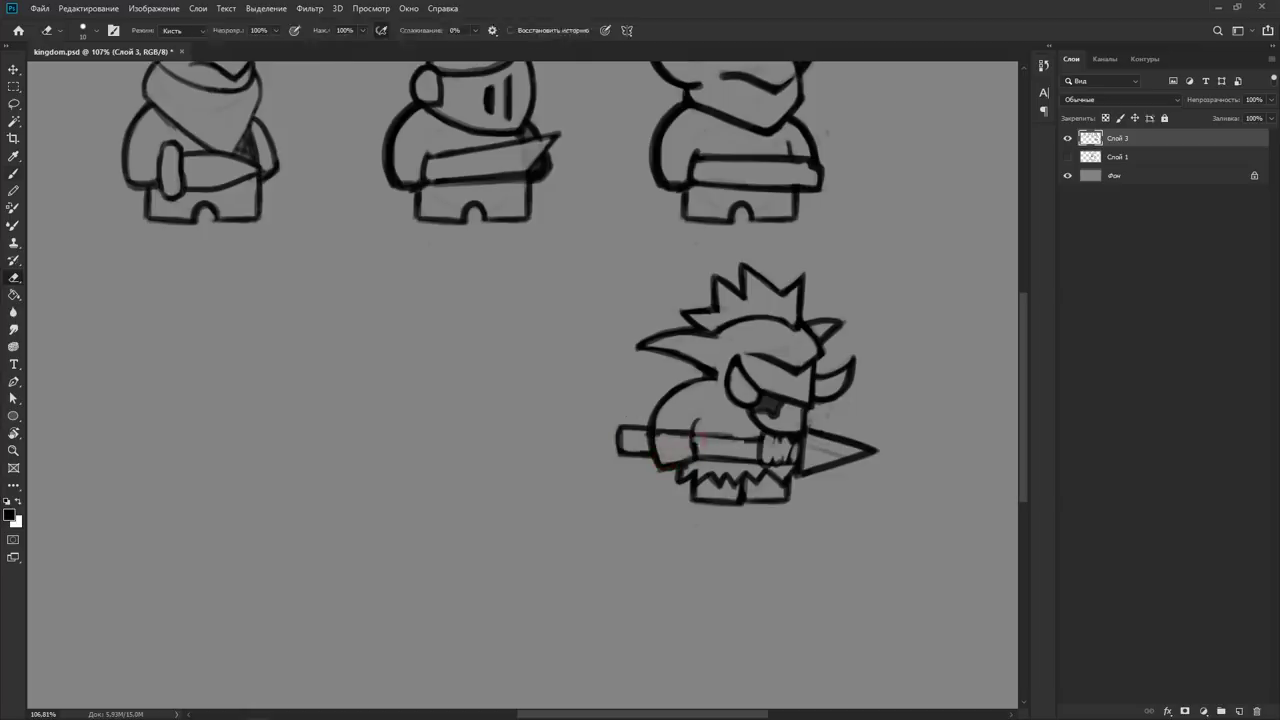
Lasso around the hooded warrior to copy it.
key(l)
scroll(943, 586, down, 3)
drag(405, 250, 400, 260)
Place the warrior copy in the row below and erase a faint stroke beside its head.
drag(330, 220, 359, 491)
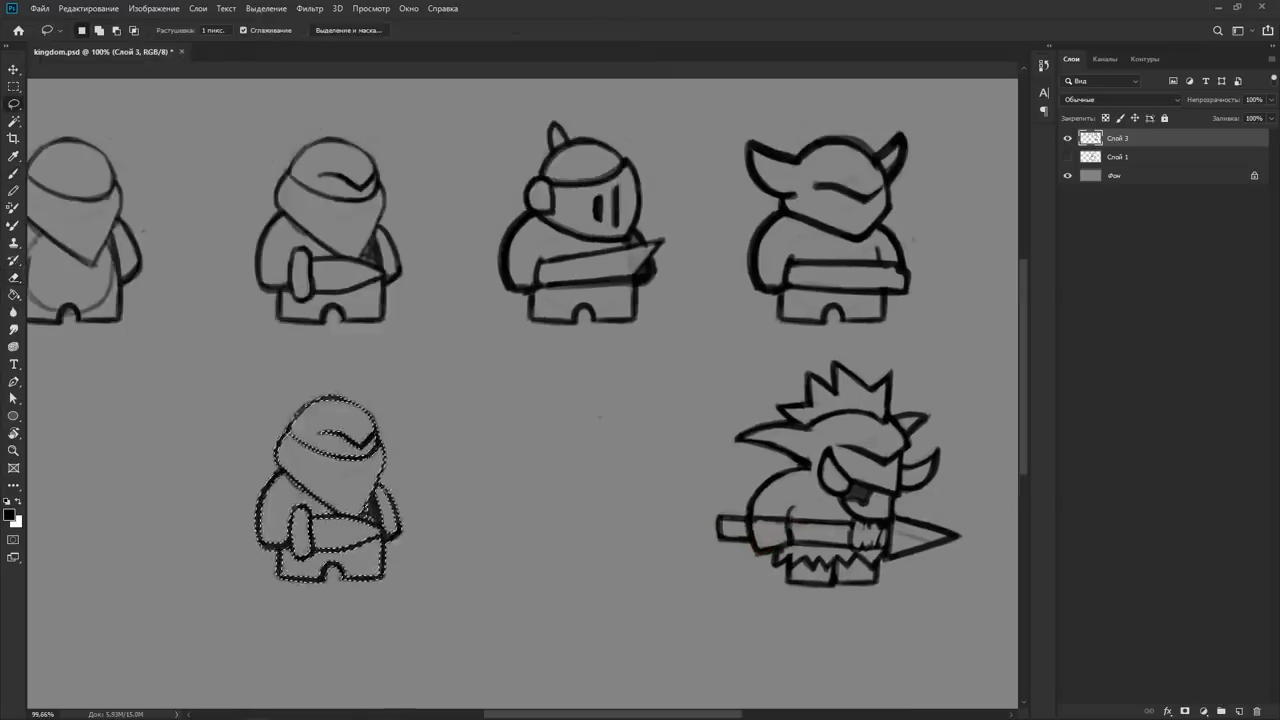
scroll(686, 369, up, 5)
key(ctrl+d)
key(e)
mouse_move(500, 340)
mouse_down()
mouse_move(505, 395)
mouse_move(622, 271)
mouse_move(680, 350)
mouse_move(577, 321)
mouse_move(666, 371)
mouse_up()
Erase the copy's visor curve and neck line, redrawing the head's right side and inner arm.
key(b)
key(e)
key(b)
drag(680, 314, 668, 420)
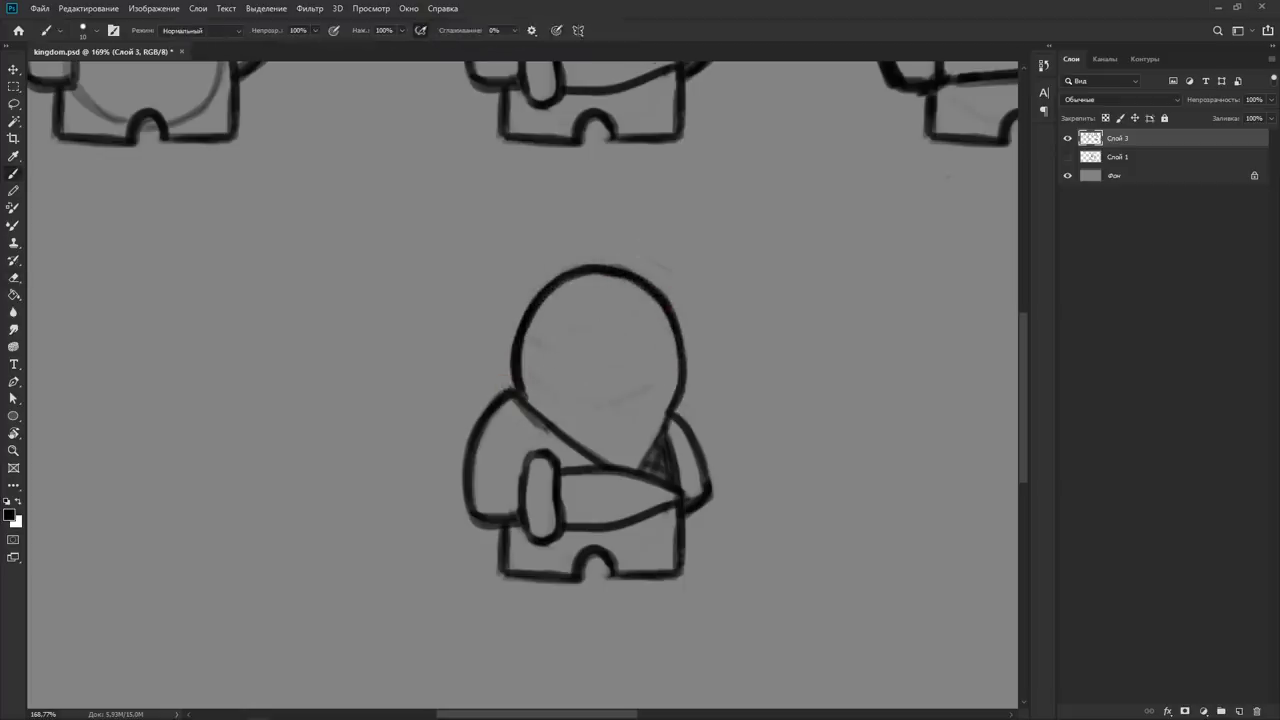
drag(518, 400, 537, 457)
key(b)
drag(518, 508, 535, 456)
Erase the copy's arm, belt and triangle lines plus leftover strokes on the body.
key(e)
drag(635, 470, 543, 459)
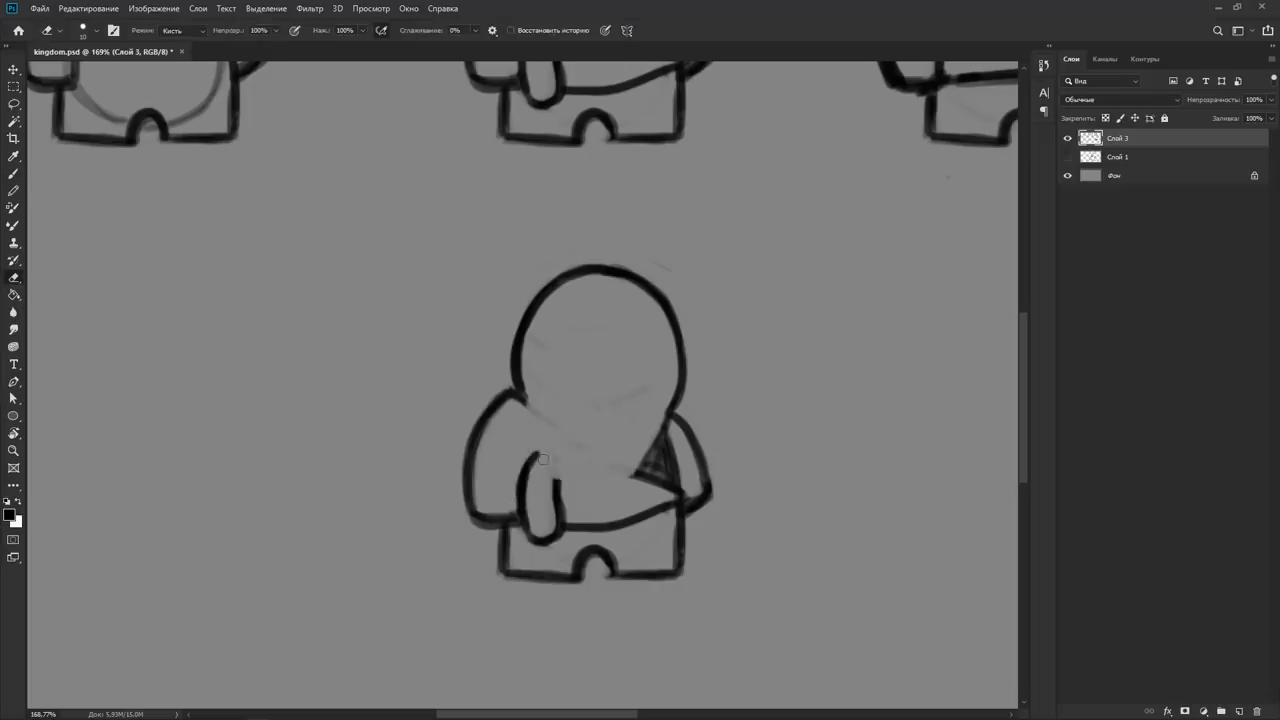
mouse_move(521, 528)
mouse_down()
mouse_move(651, 503)
mouse_move(651, 449)
mouse_up()
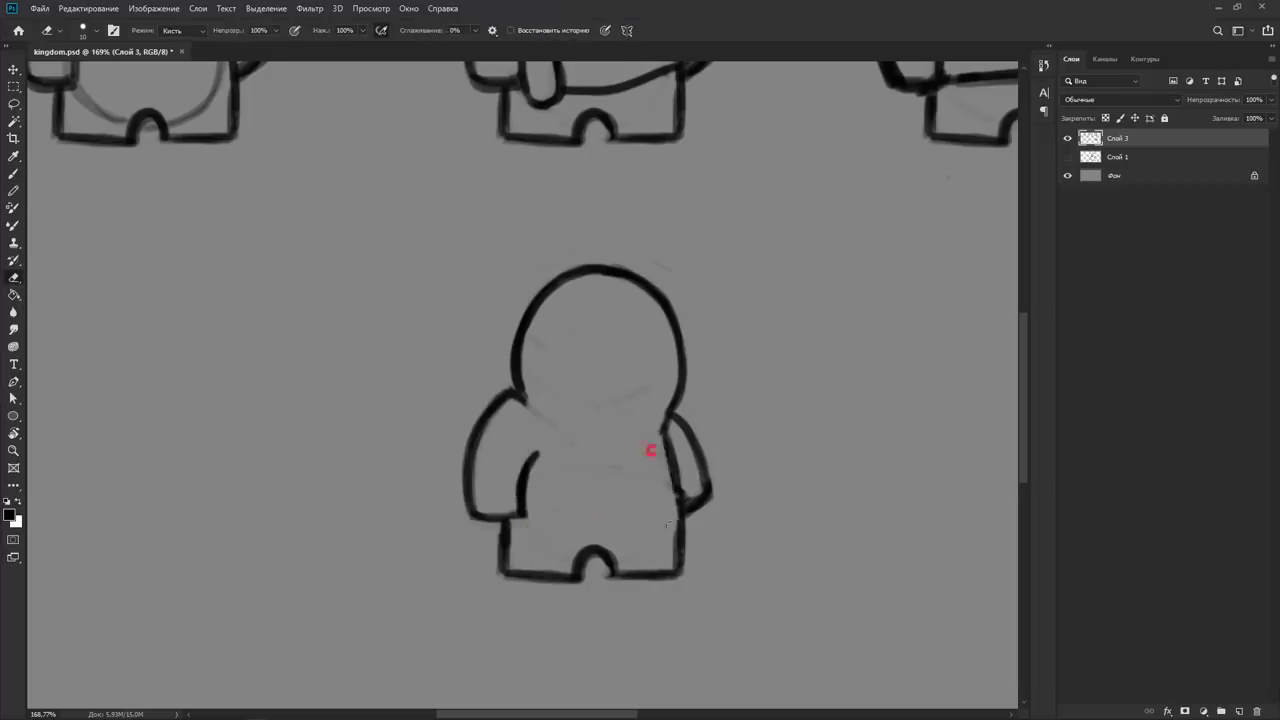
scroll(651, 449, down, 3)
key(l)
drag(545, 340, 730, 323)
scroll(730, 400, up, 4)
Thicken the figure's left arm outline into a dark cape edge.
key(b)
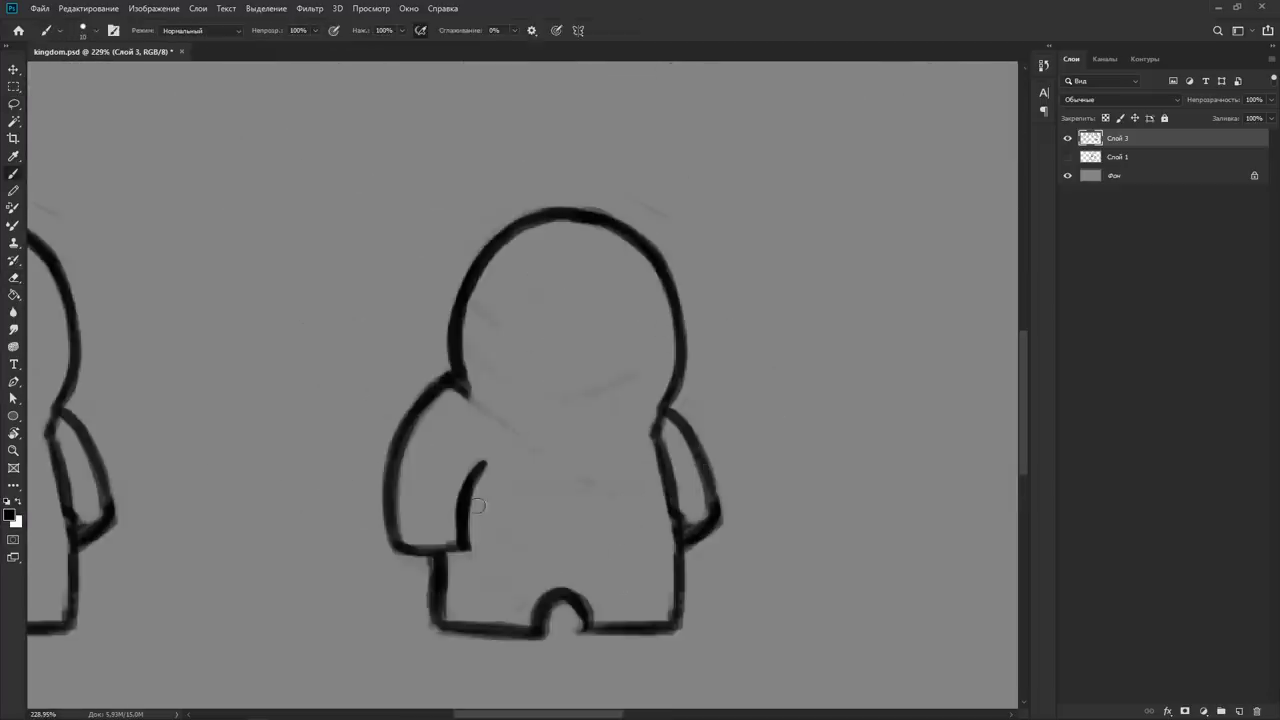
drag(370, 585, 430, 585)
key(])
drag(455, 362, 372, 580)
mouse_move(450, 360)
mouse_down()
mouse_move(385, 557)
mouse_move(440, 380)
mouse_up()
key([)
Outline a curved visor inside the head and fill it solid black.
mouse_move(598, 225)
mouse_down()
mouse_move(618, 455)
mouse_move(552, 427)
mouse_move(668, 300)
mouse_up()
drag(525, 370, 672, 300)
key(])
key(])
key(])
mouse_move(560, 355)
mouse_down()
mouse_move(576, 407)
mouse_move(545, 400)
mouse_up()
mouse_move(554, 337)
mouse_down()
mouse_move(560, 391)
mouse_move(614, 409)
mouse_move(543, 414)
mouse_move(640, 432)
mouse_up()
key([)
key([)
key([)
mouse_move(582, 294)
mouse_down()
mouse_move(658, 280)
mouse_move(655, 255)
mouse_move(638, 316)
mouse_move(604, 334)
mouse_move(672, 346)
mouse_up()
Erase two white eyes into the black visor.
key(e)
click(650, 268)
key(Return)
key(ctrl+z)
key(b)
scroll(740, 308, down, 3)
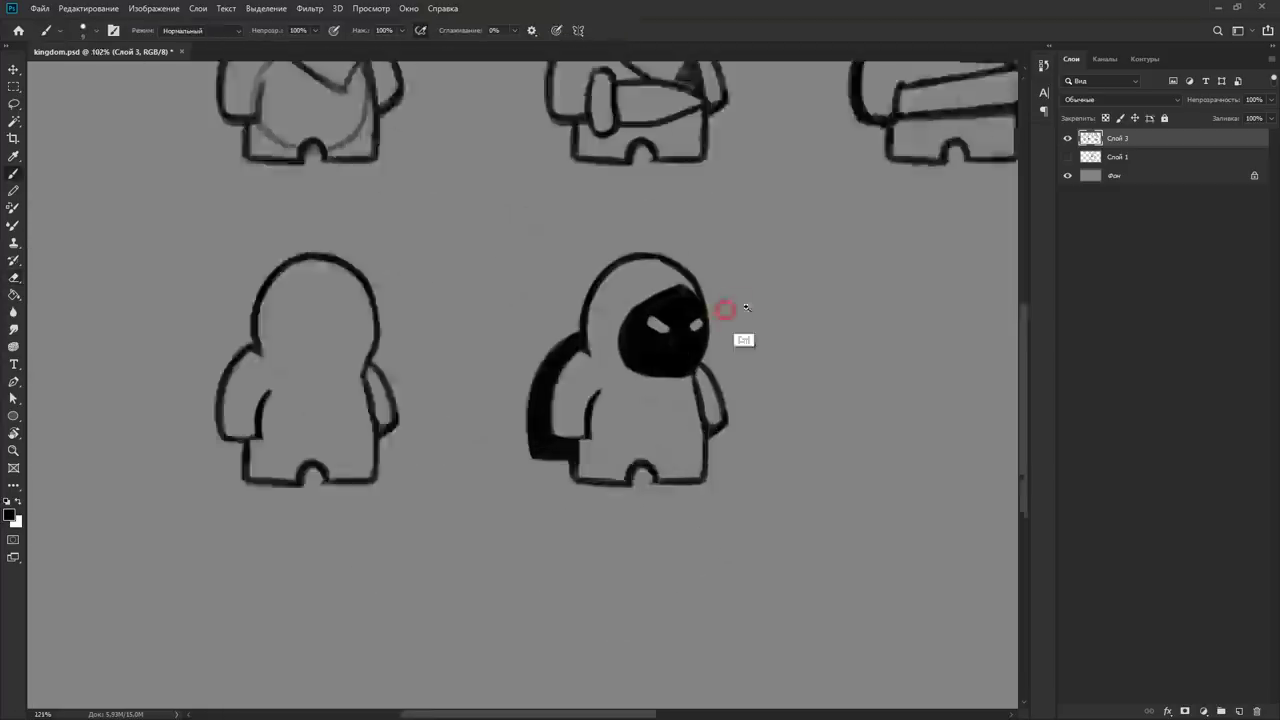
scroll(745, 308, up, 2)
On a new empty layer, paint a thick belt across the waist with a larger brush.
key(bracketright)
key(bracketright)
key(bracketright)
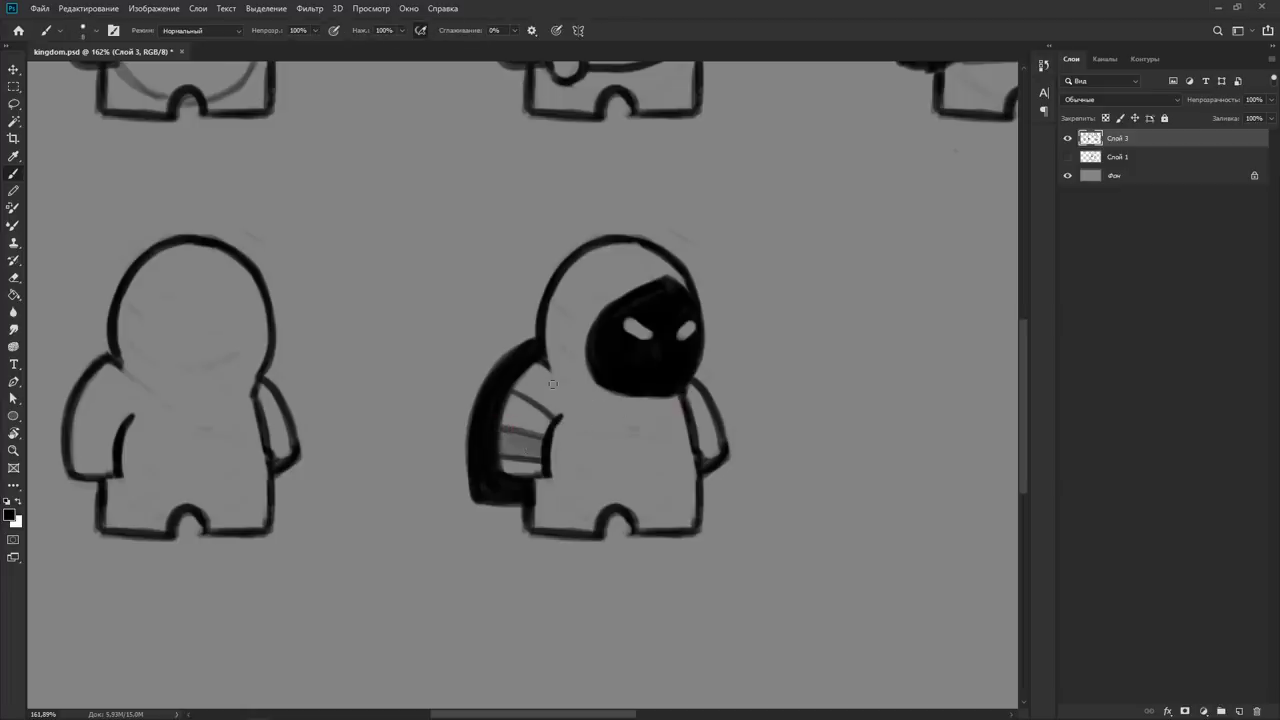
key(ctrl+shift+alt+n)
mouse_move(545, 458)
mouse_down()
mouse_move(712, 442)
mouse_move(563, 451)
mouse_move(716, 451)
mouse_move(705, 462)
mouse_up()
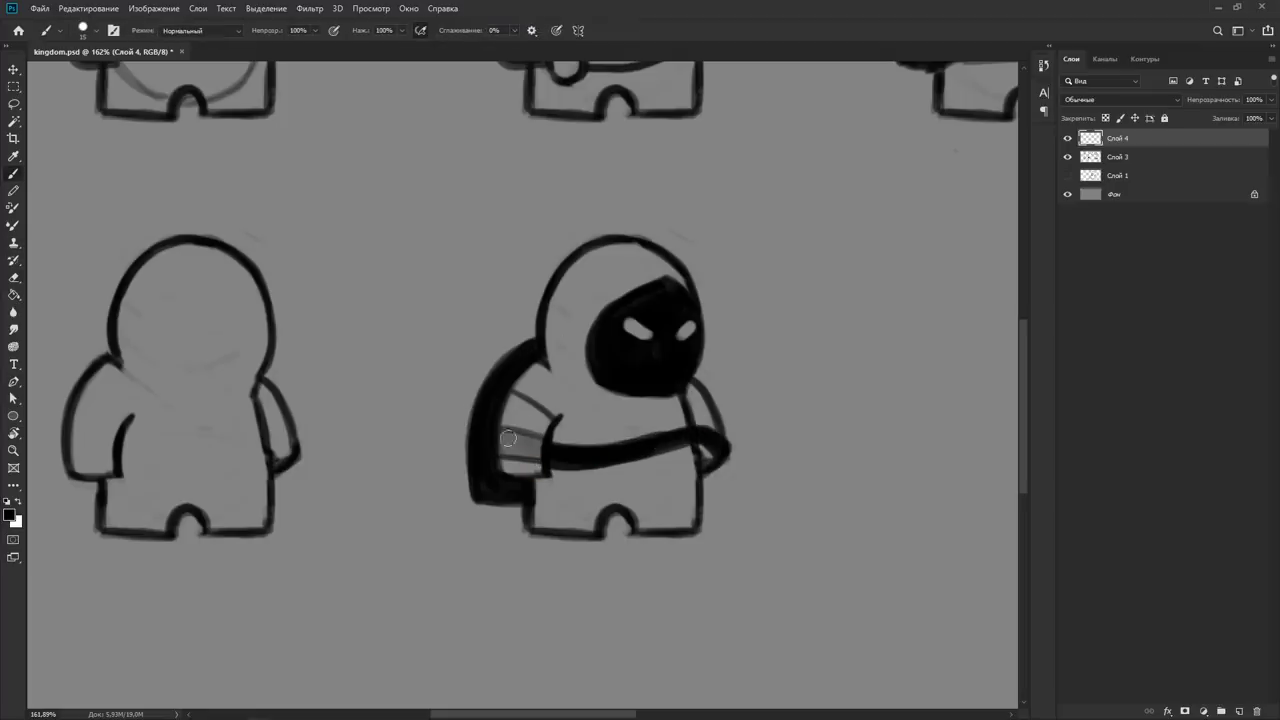
Extend the sash into a hooked tail and give its layer a Stroke outline style.
drag(465, 430, 426, 460)
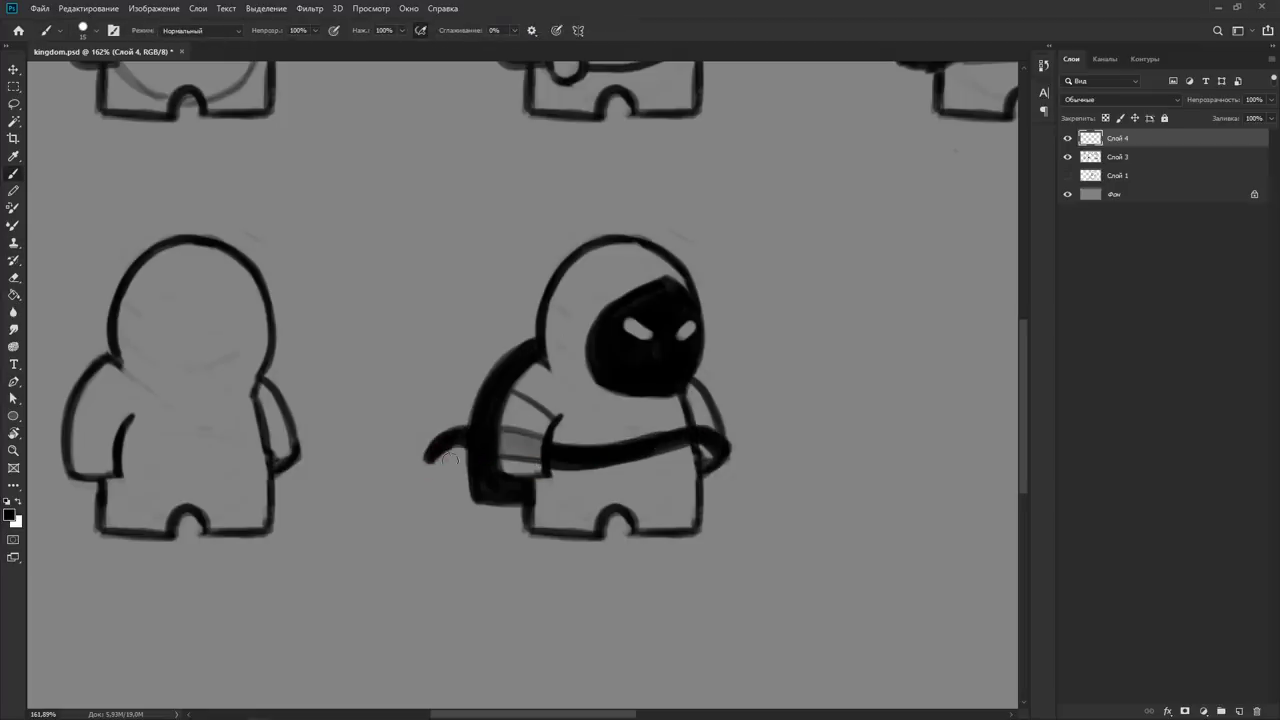
double_click(1180, 138)
click(810, 402)
click(985, 434)
click(514, 471)
click(769, 246)
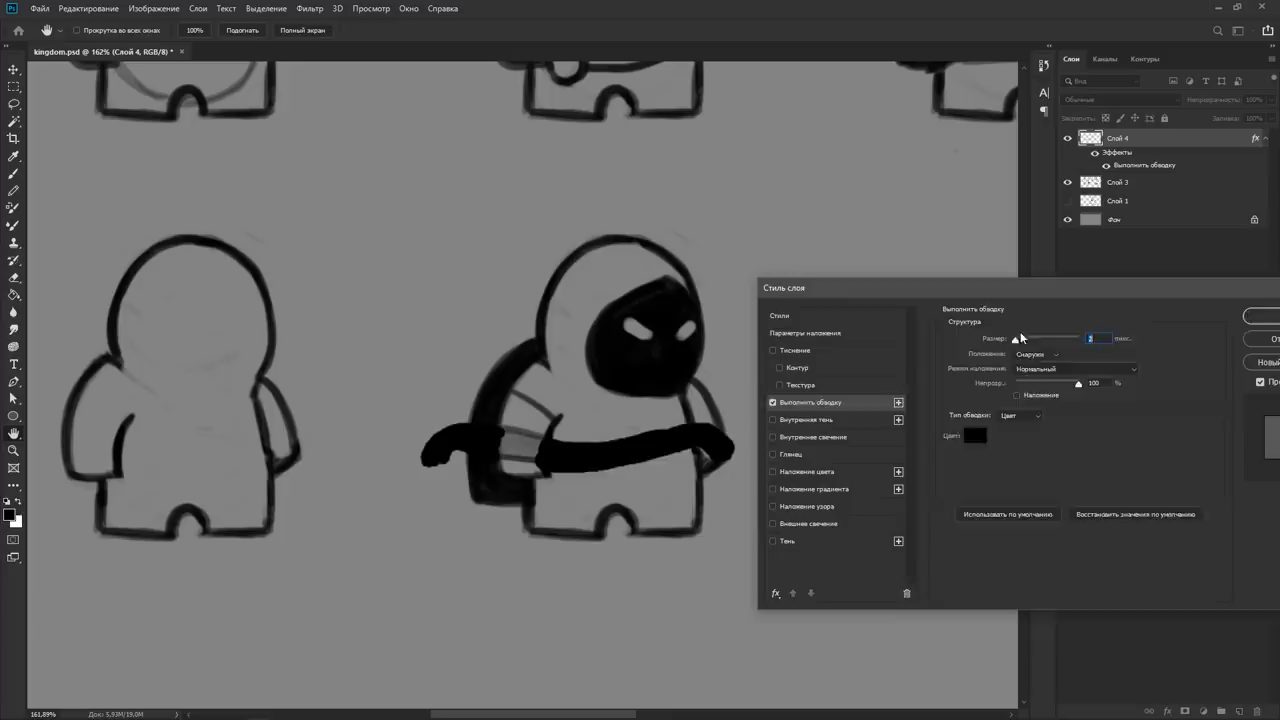
click(805, 332)
click(810, 402)
Set the sash fill to 0%, merge it down, repaint the band and redraw a smaller curl.
key(Return)
key(e)
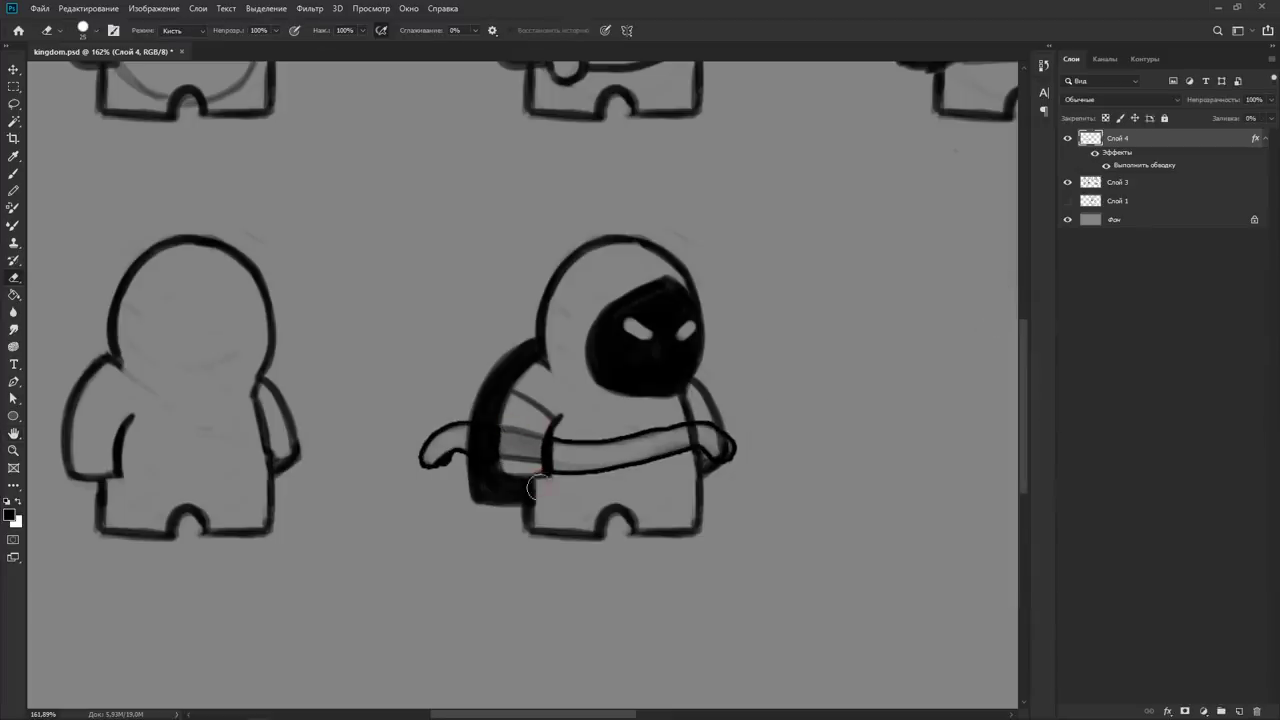
key(ctrl+e)
key(b)
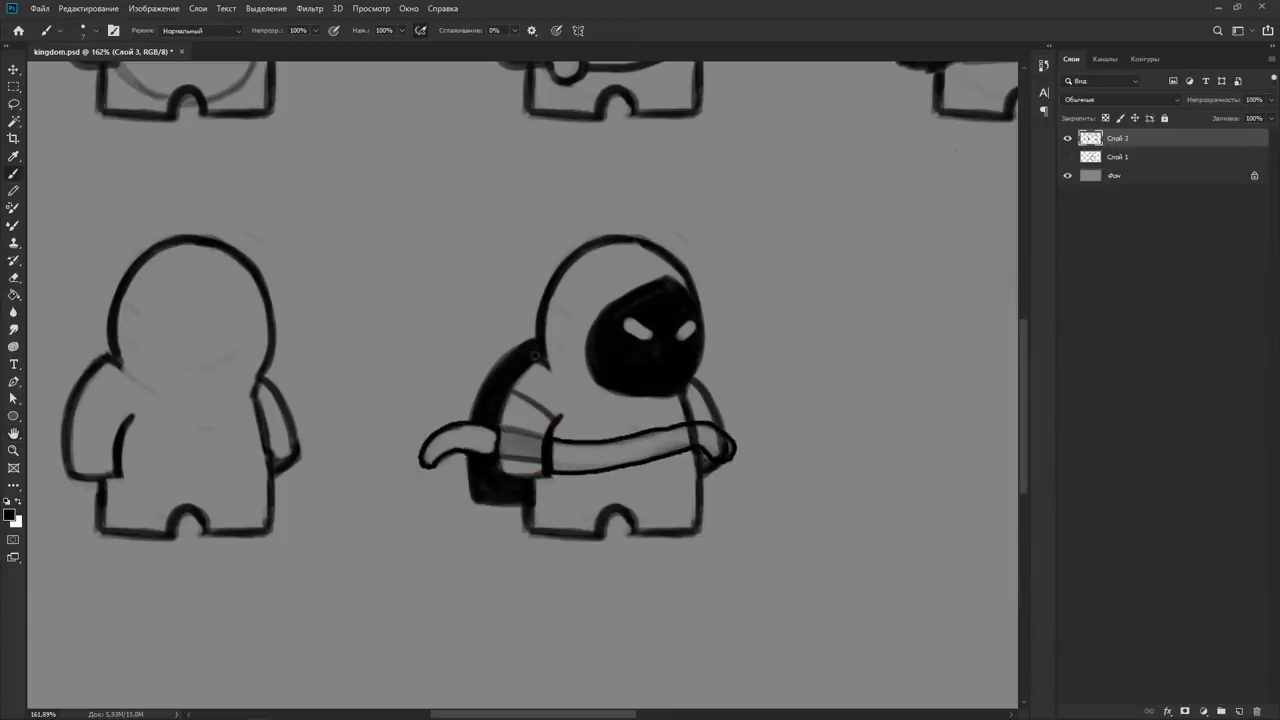
mouse_move(555, 446)
mouse_down()
mouse_move(646, 434)
mouse_move(737, 450)
mouse_up()
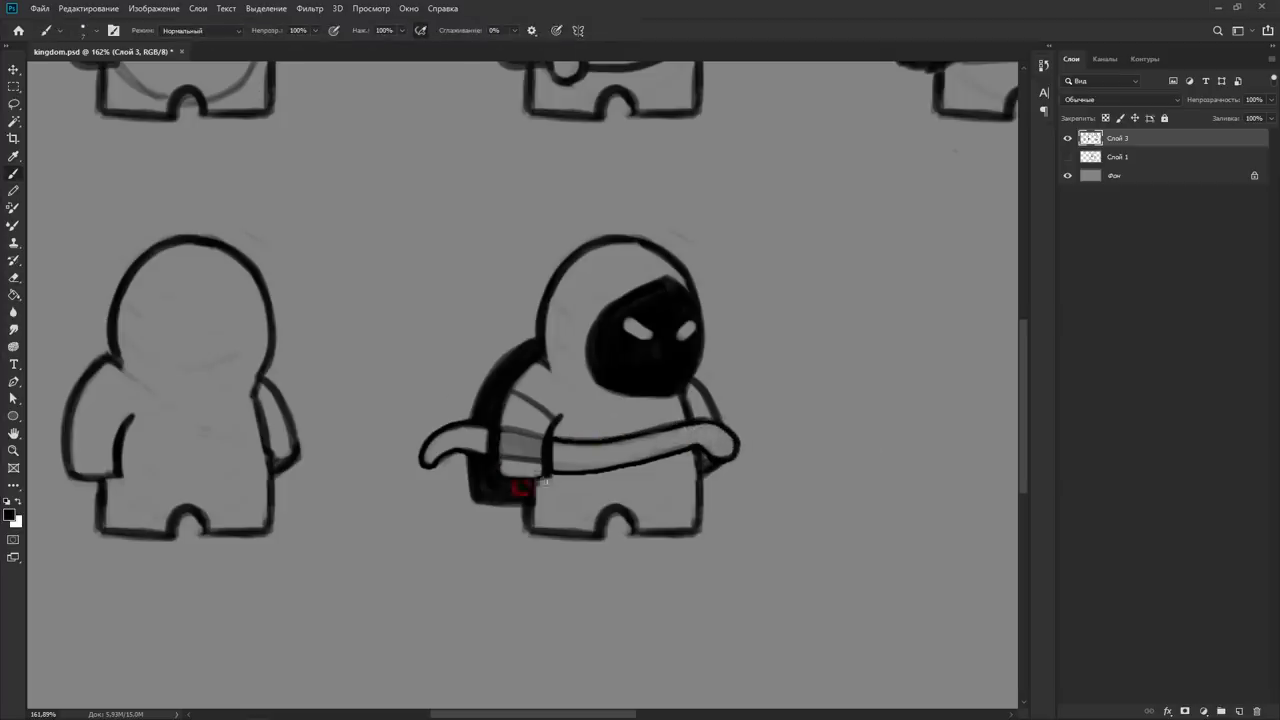
key(ctrl+z)
mouse_move(460, 424)
mouse_down()
mouse_move(441, 455)
mouse_move(532, 438)
mouse_up()
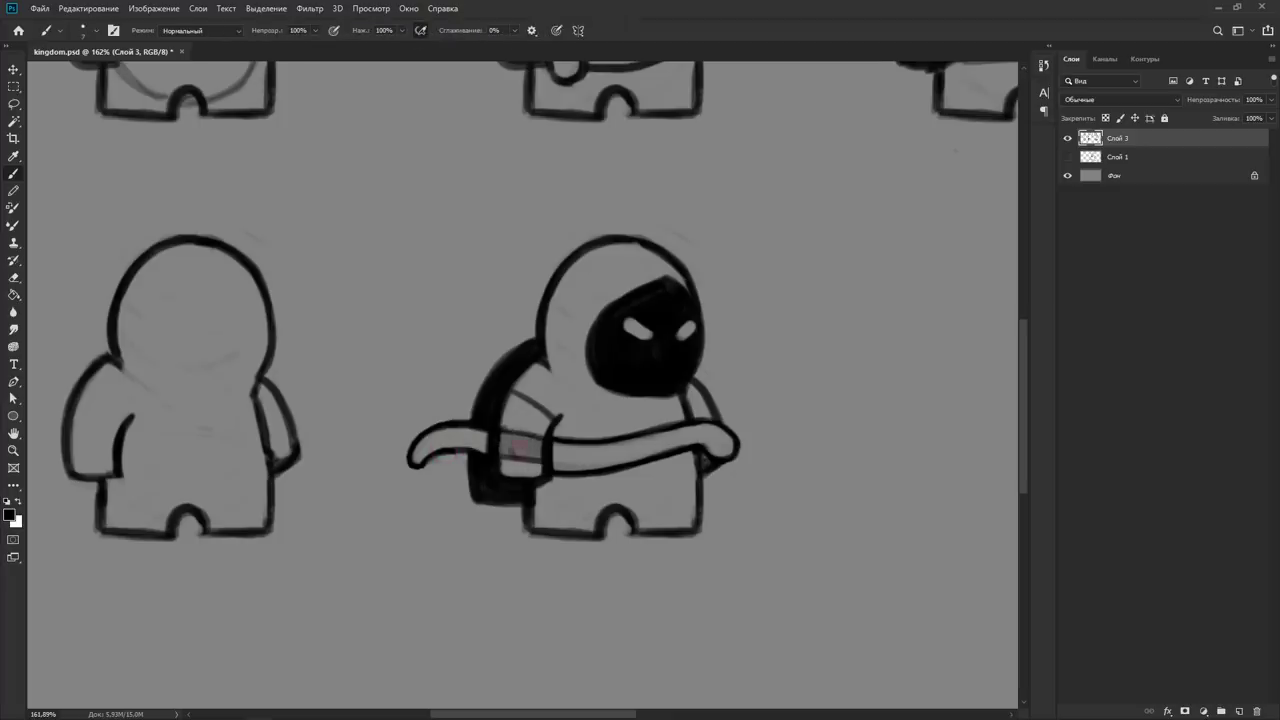
Zoom in on the hooded warrior, then lasso the blank body to copy it.
scroll(606, 412, down, 3)
drag(791, 427, 715, 421)
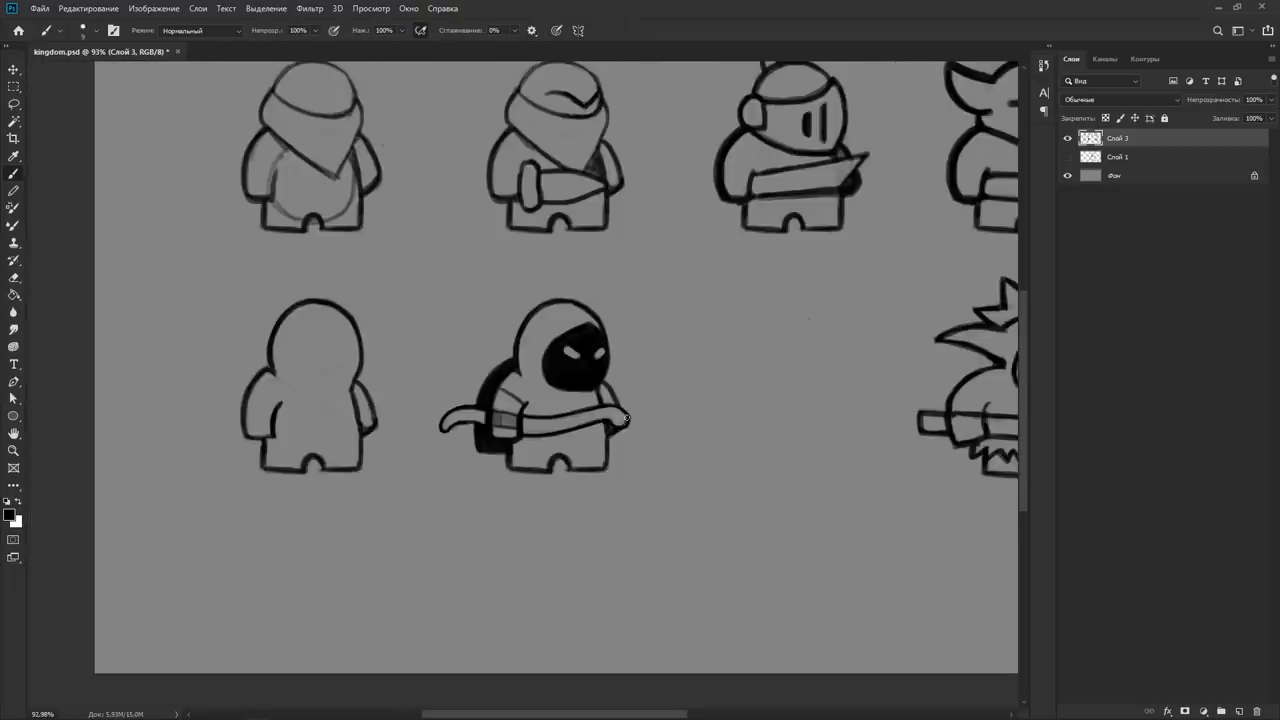
scroll(452, 437, up, 3)
drag(805, 337, 857, 357)
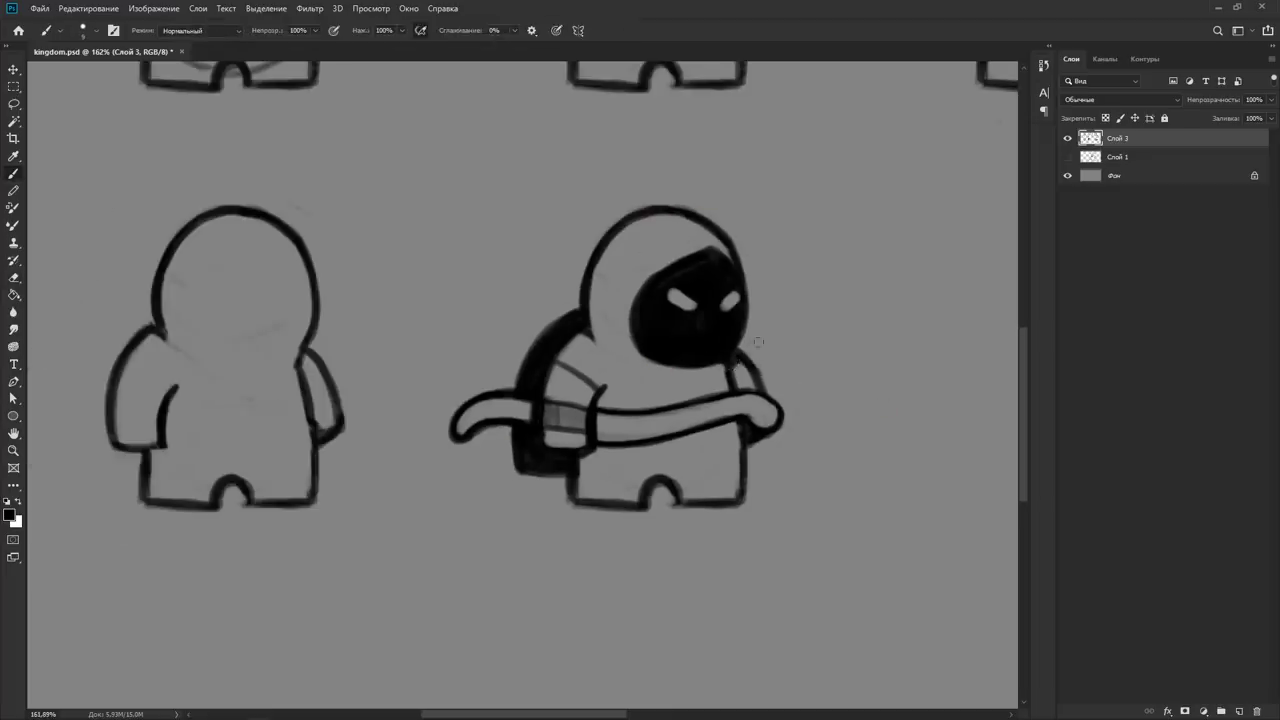
scroll(662, 362, down, 3)
key(l)
drag(555, 268, 437, 283)
Restore the blank figure's right arm and left shoulder lines.
key(e)
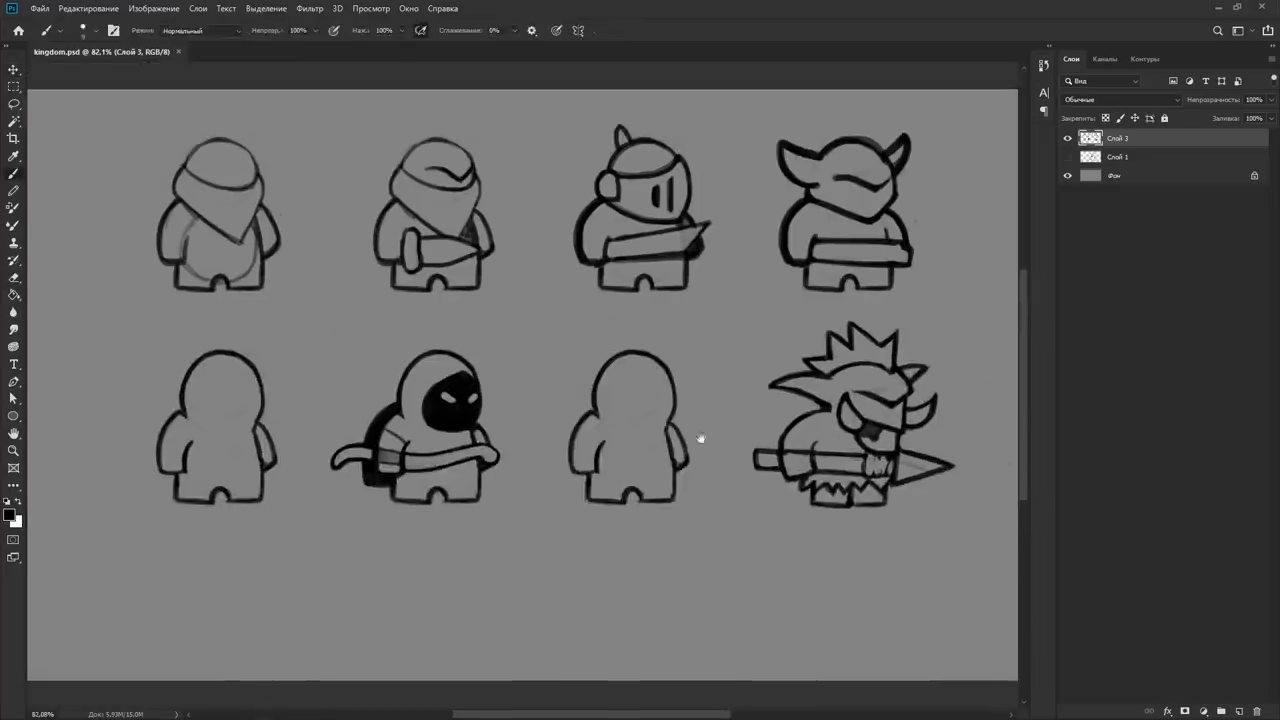
scroll(697, 437, up, 3)
drag(645, 430, 686, 470)
mouse_move(535, 394)
mouse_down()
mouse_move(490, 424)
mouse_move(488, 482)
mouse_move(532, 486)
mouse_move(524, 435)
mouse_up()
key(b)
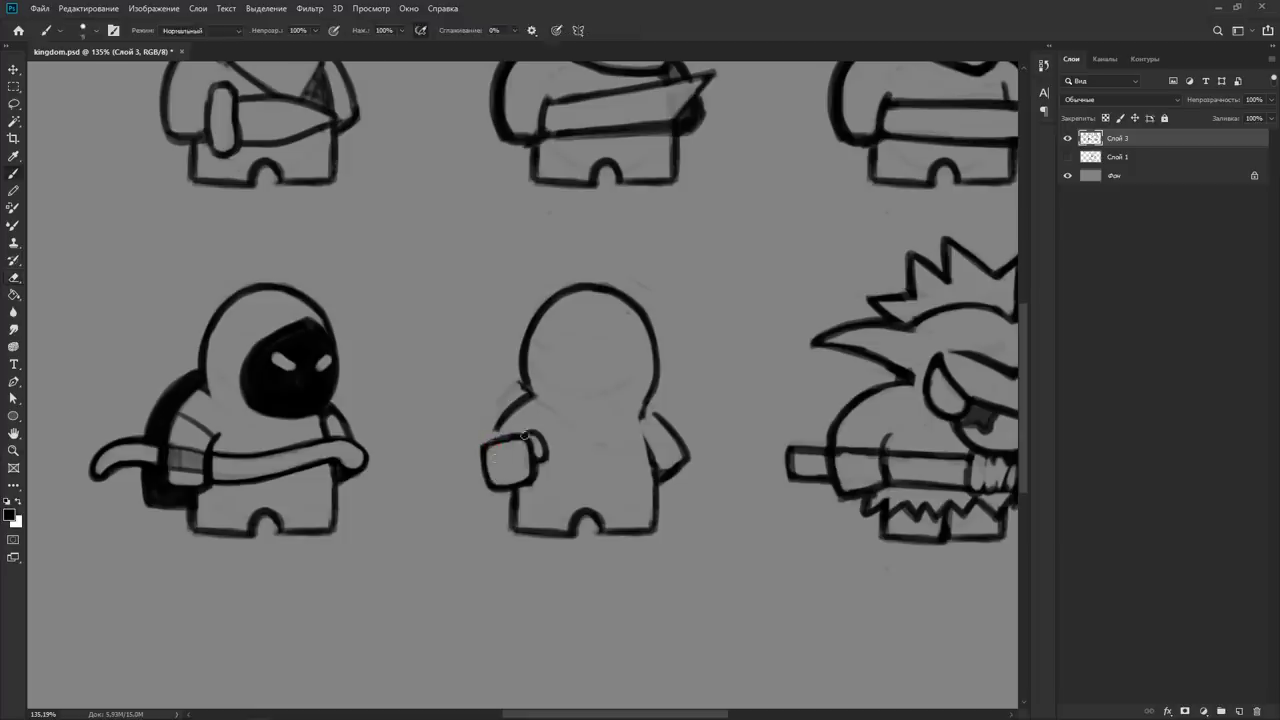
Ink a leg notch, a waist line and flat leg bottoms, and redraw the fist further left.
mouse_move(558, 534)
mouse_down()
mouse_move(575, 520)
mouse_move(558, 532)
mouse_up()
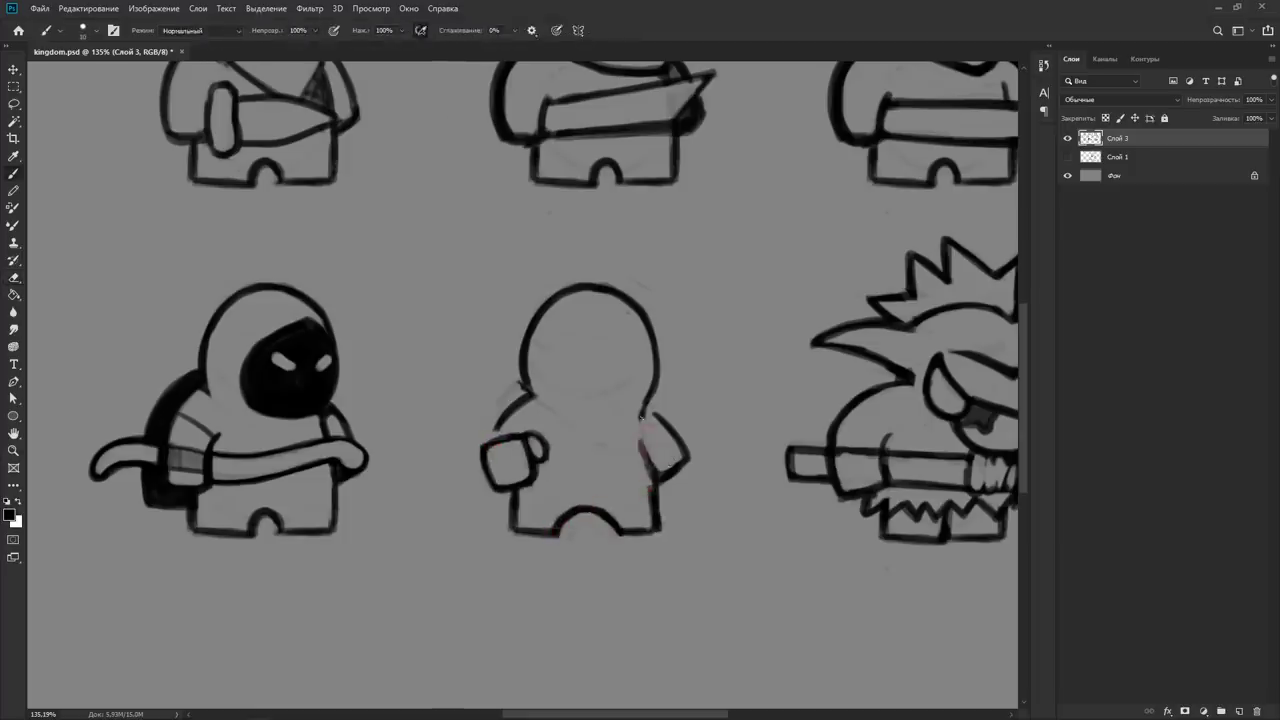
drag(535, 482, 655, 482)
drag(520, 533, 460, 535)
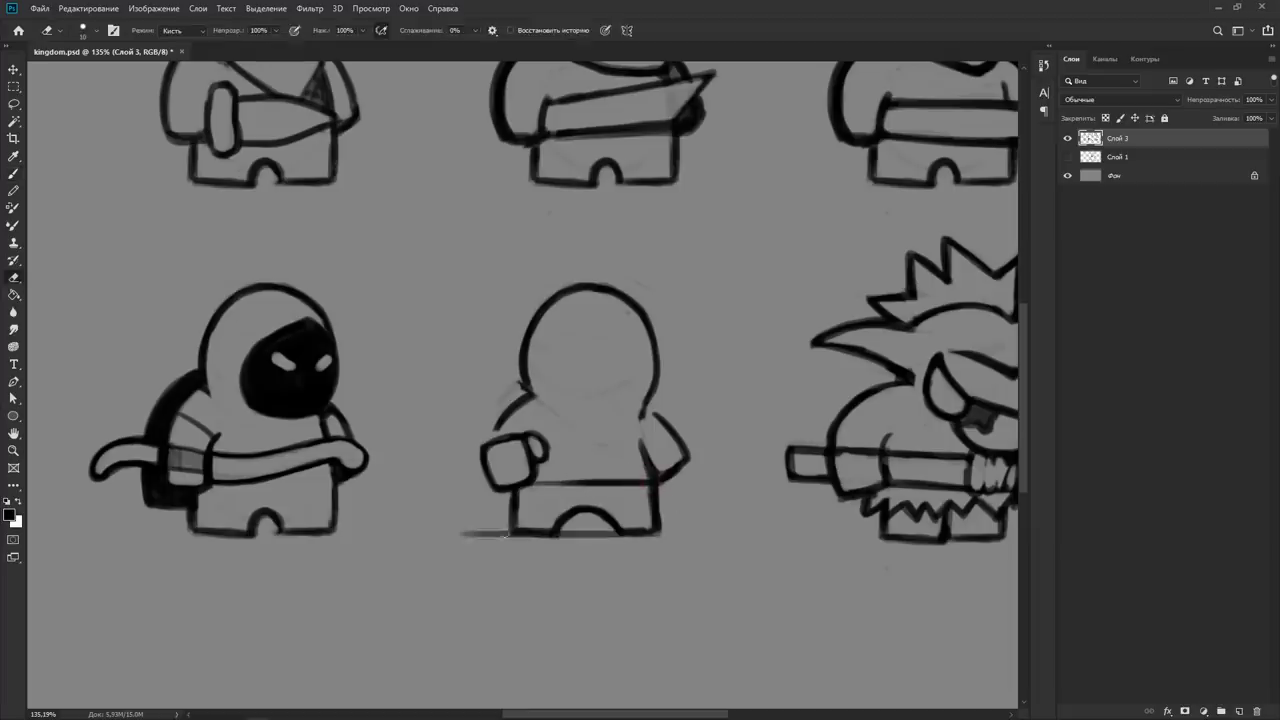
key(e)
key(b)
mouse_move(492, 430)
mouse_down()
mouse_move(510, 400)
mouse_move(514, 481)
mouse_up()
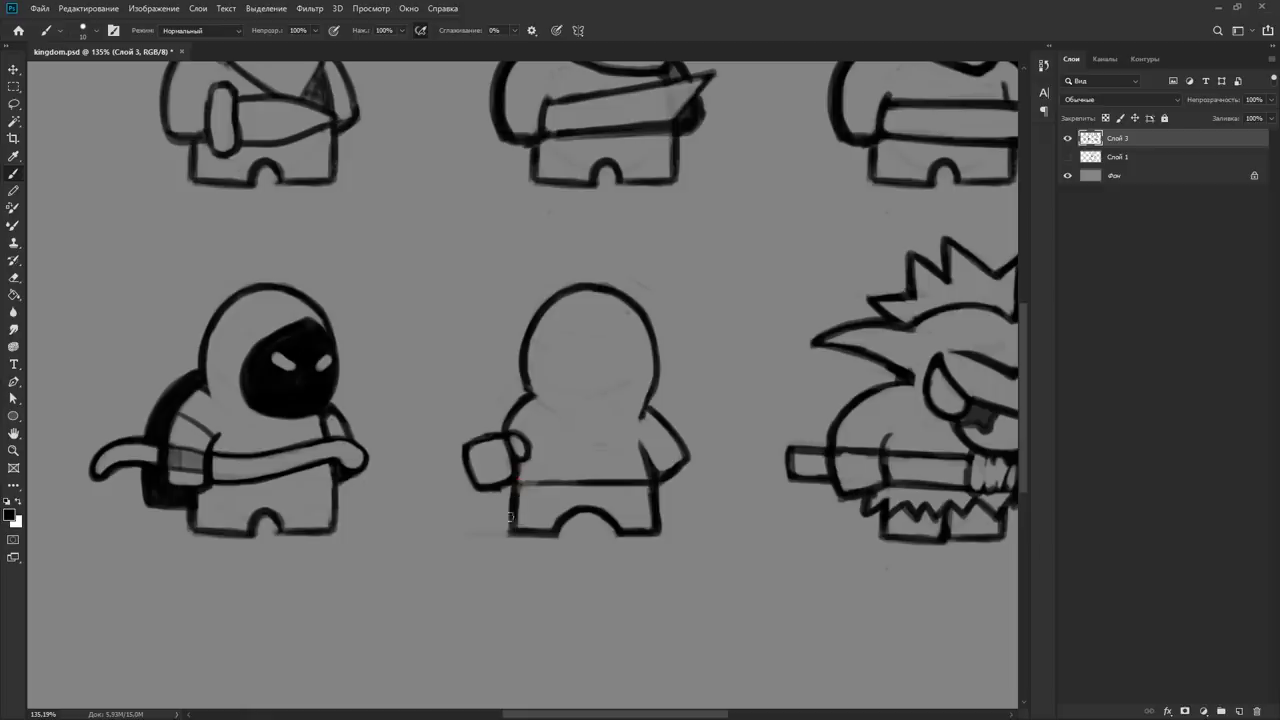
Extend the head outline to the neck, add an angled cap brim and sketch spiky hair.
drag(655, 350, 641, 414)
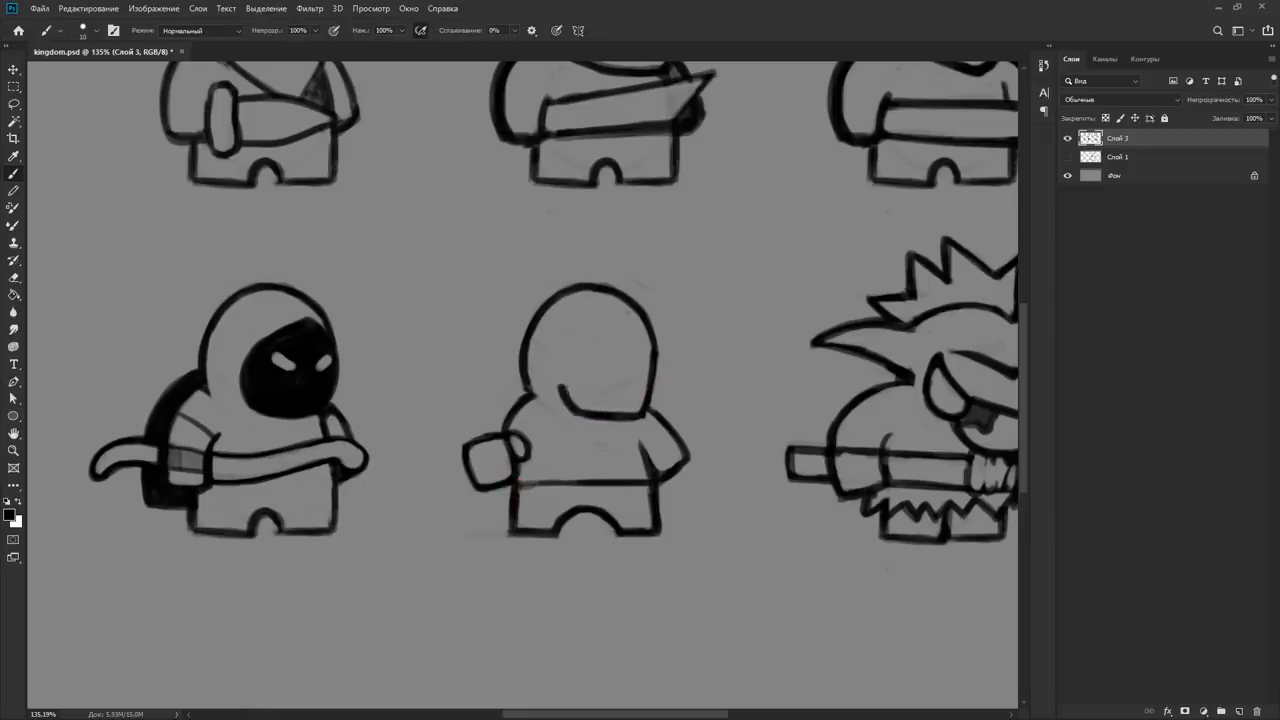
drag(560, 373, 669, 366)
key(ctrl+z)
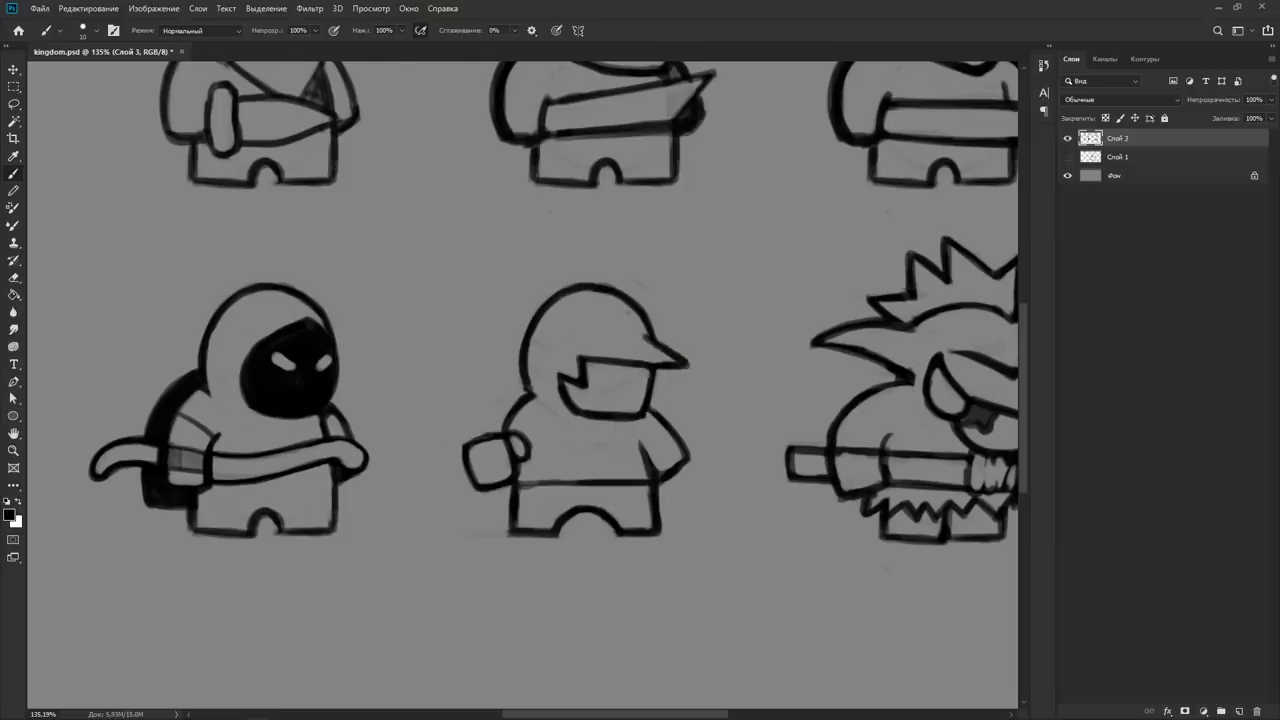
key(ctrl+z)
drag(636, 314, 678, 341)
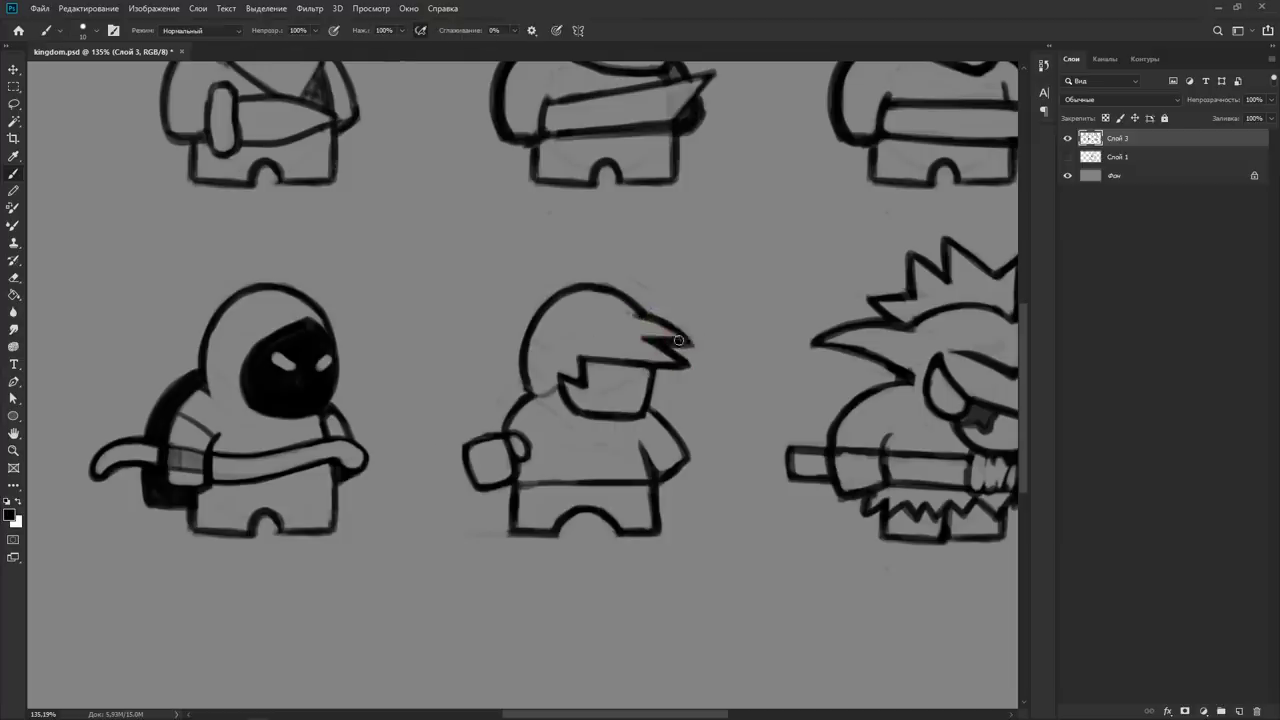
drag(590, 290, 674, 297)
Sketch a handle in the middle character's fist and a rough axe-head outline, trimming overlong strokes.
key(e)
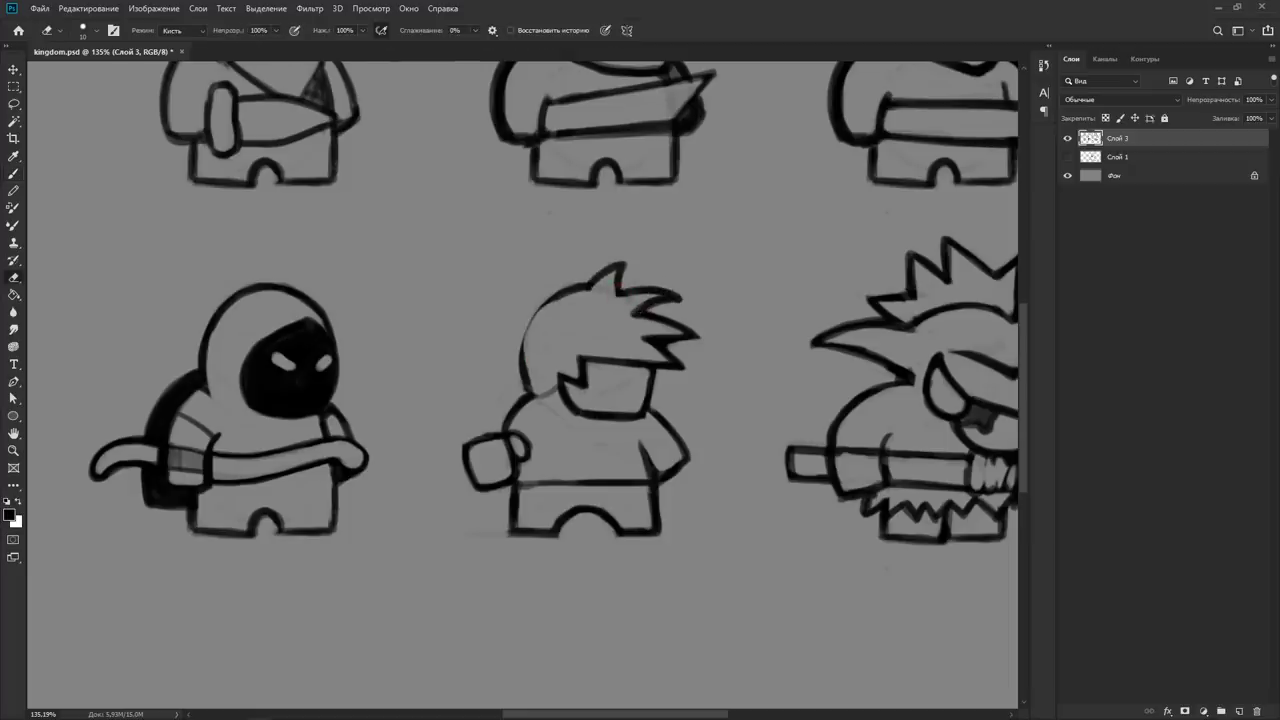
key(b)
drag(548, 293, 595, 283)
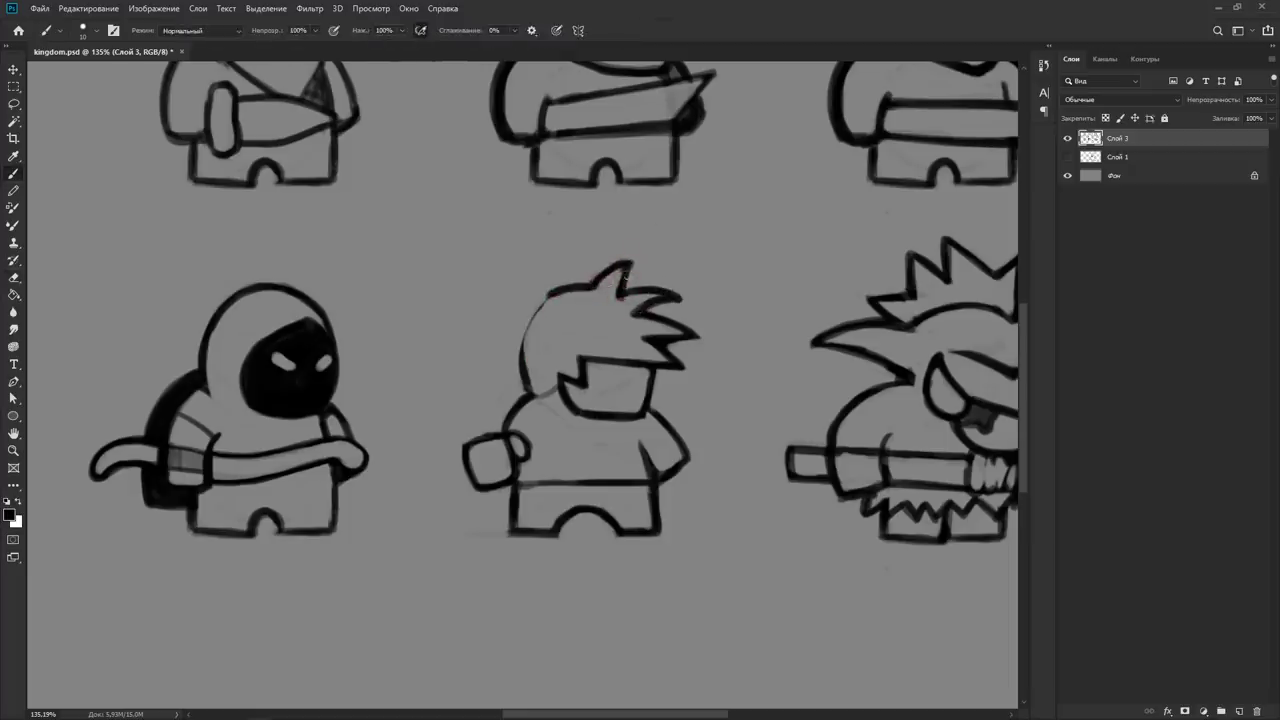
drag(446, 356, 470, 436)
drag(459, 355, 484, 419)
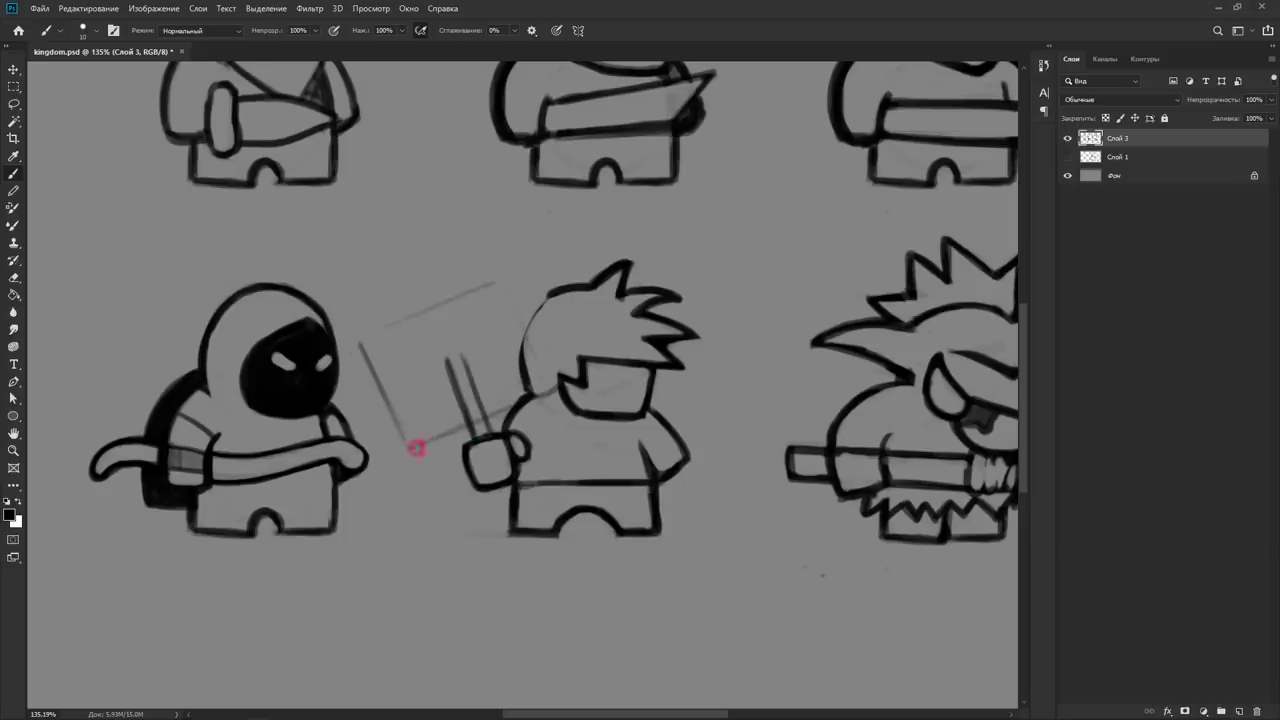
drag(553, 398, 352, 323)
key(e)
mouse_move(452, 358)
mouse_down()
mouse_move(474, 436)
mouse_move(488, 426)
mouse_up()
Refine the axe head's curved sides and top edge, erasing stray marks around it.
key(b)
drag(410, 447, 553, 400)
drag(514, 274, 556, 392)
key(e)
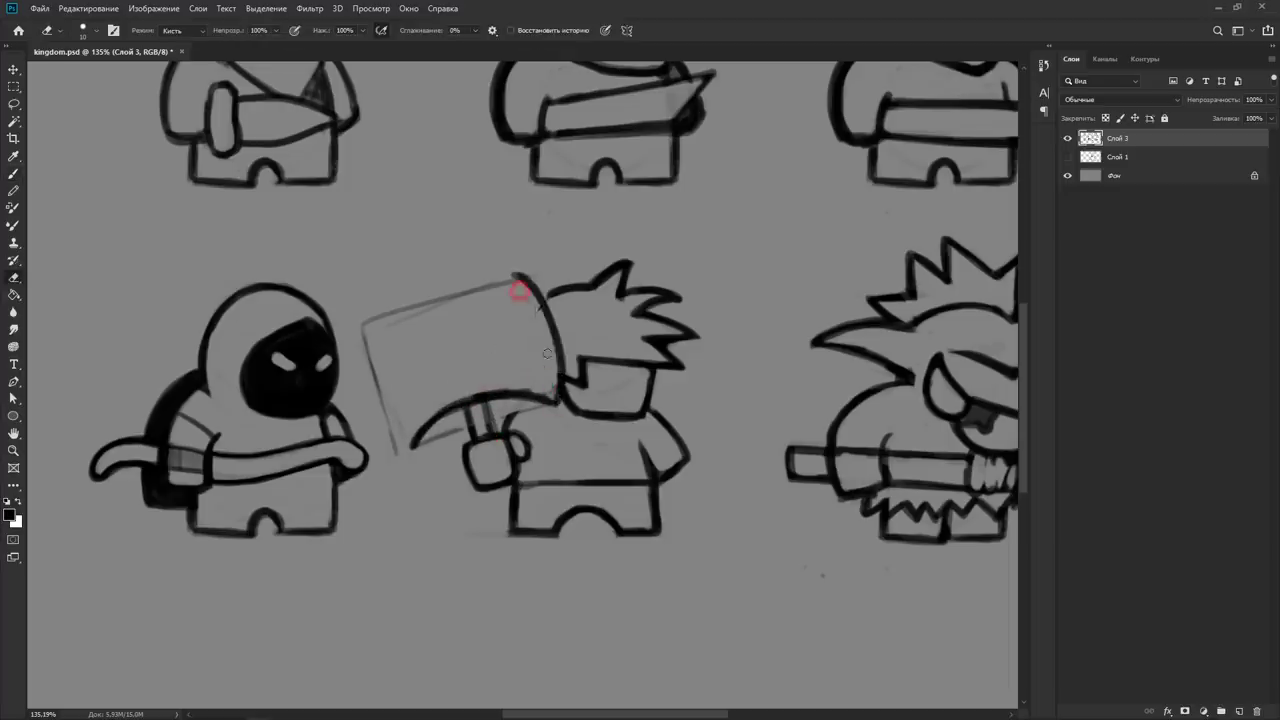
drag(515, 280, 518, 398)
key(b)
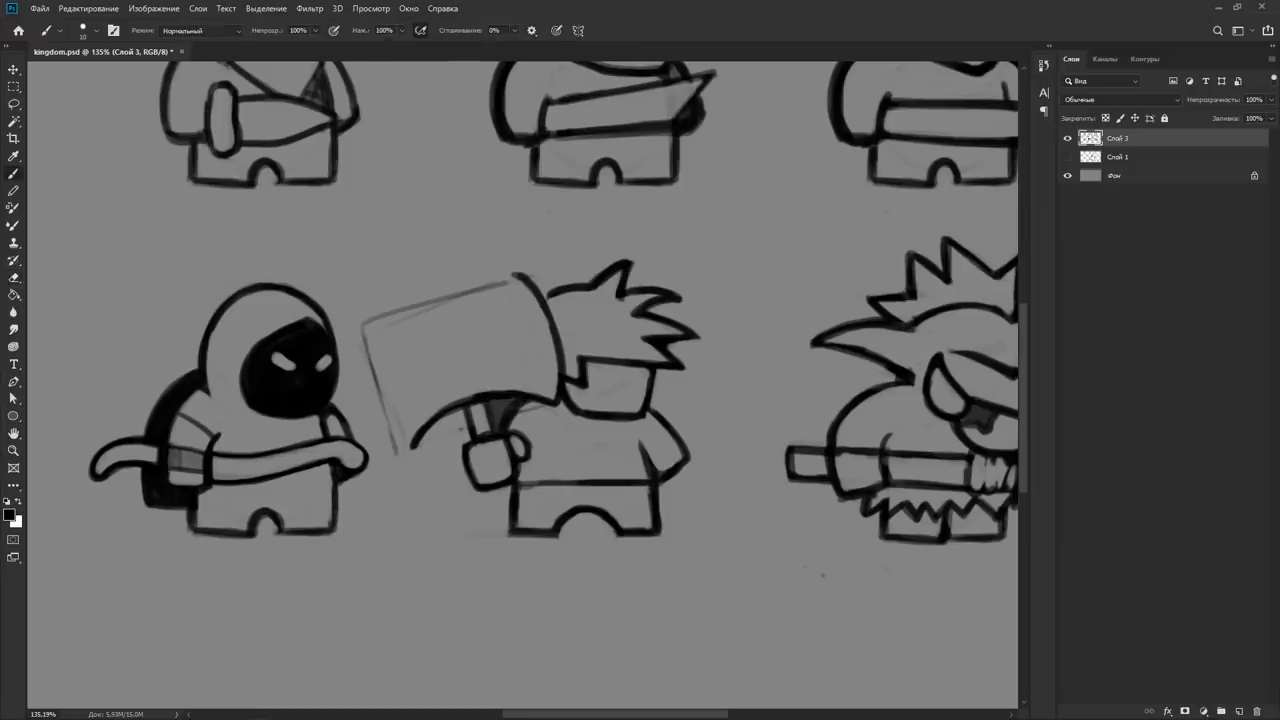
mouse_move(410, 445)
mouse_down()
mouse_move(382, 306)
mouse_move(503, 271)
mouse_up()
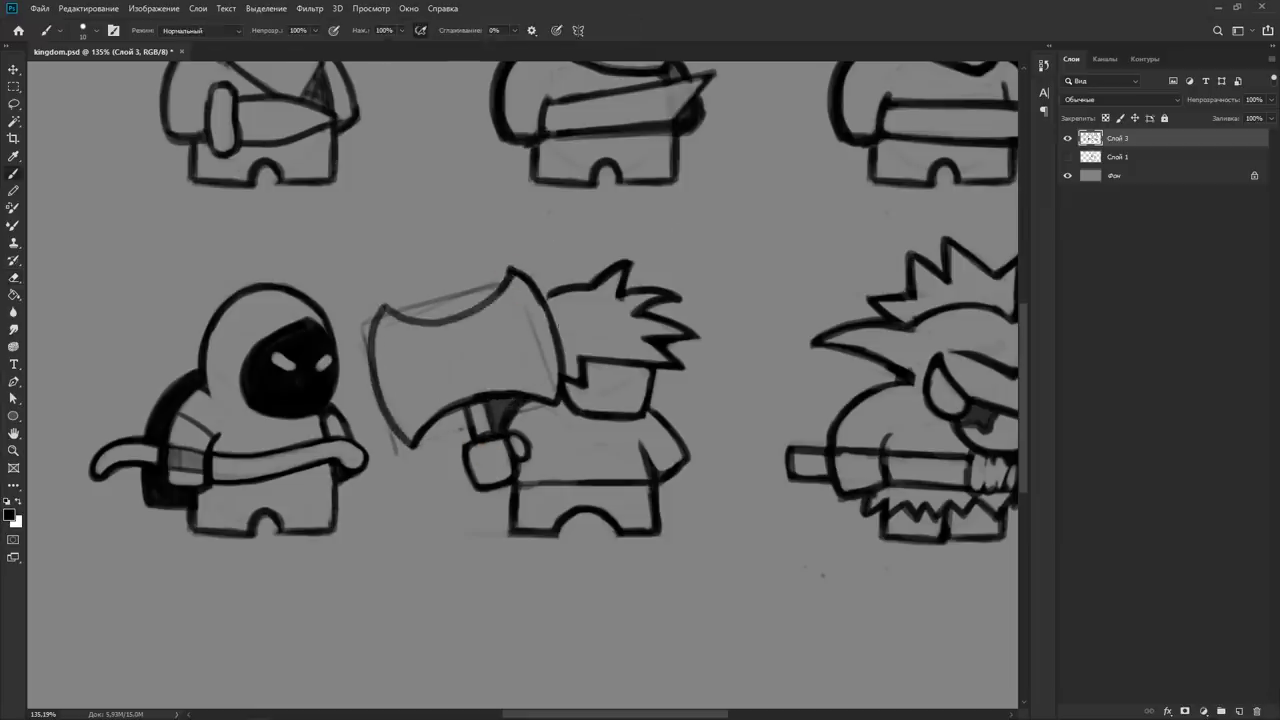
key(e)
key(b)
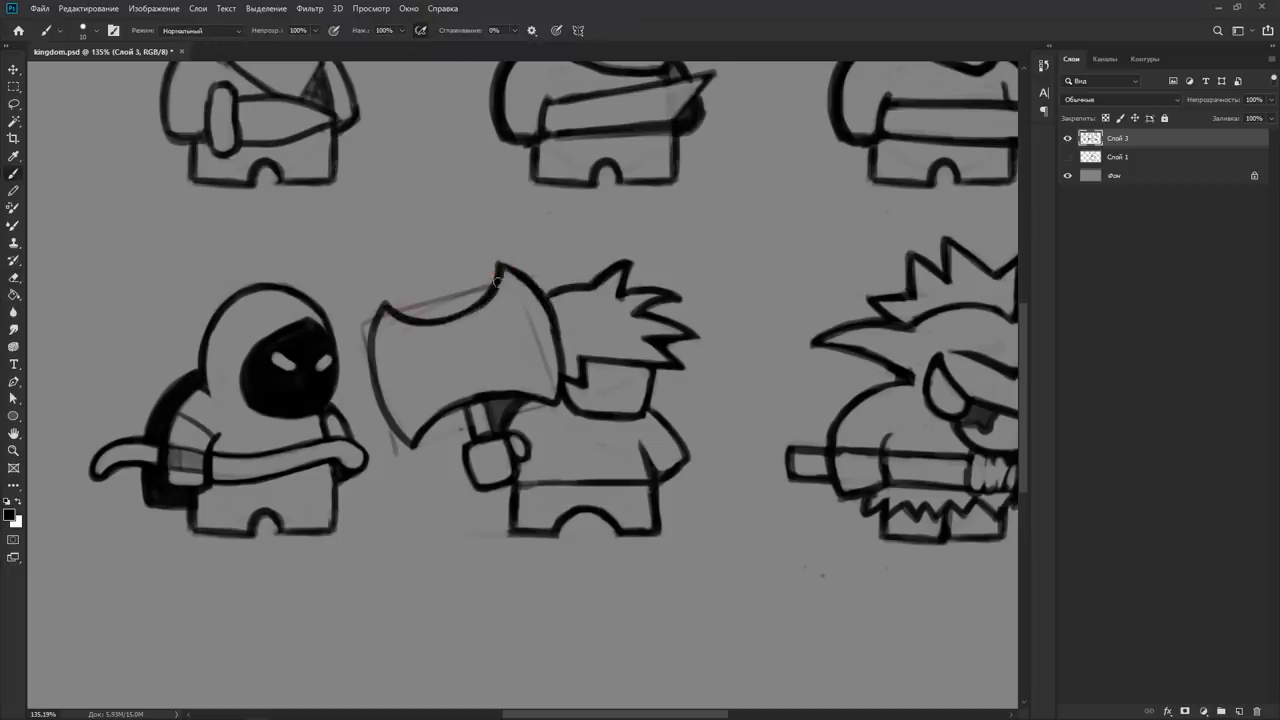
drag(497, 265, 543, 296)
key(e)
drag(388, 400, 396, 452)
drag(415, 305, 488, 286)
Save the sketch as kingdom.psd.
scroll(709, 429, down, 3)
key(ctrl+shift+s)
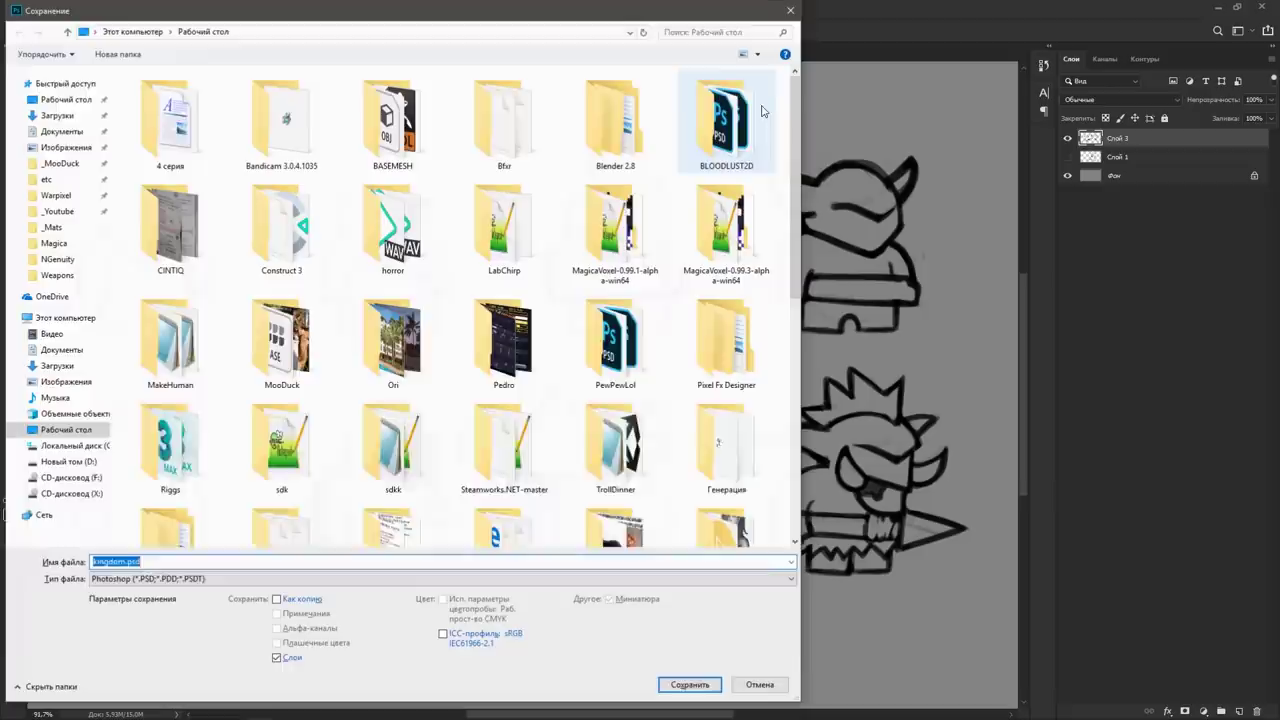
click(694, 685)
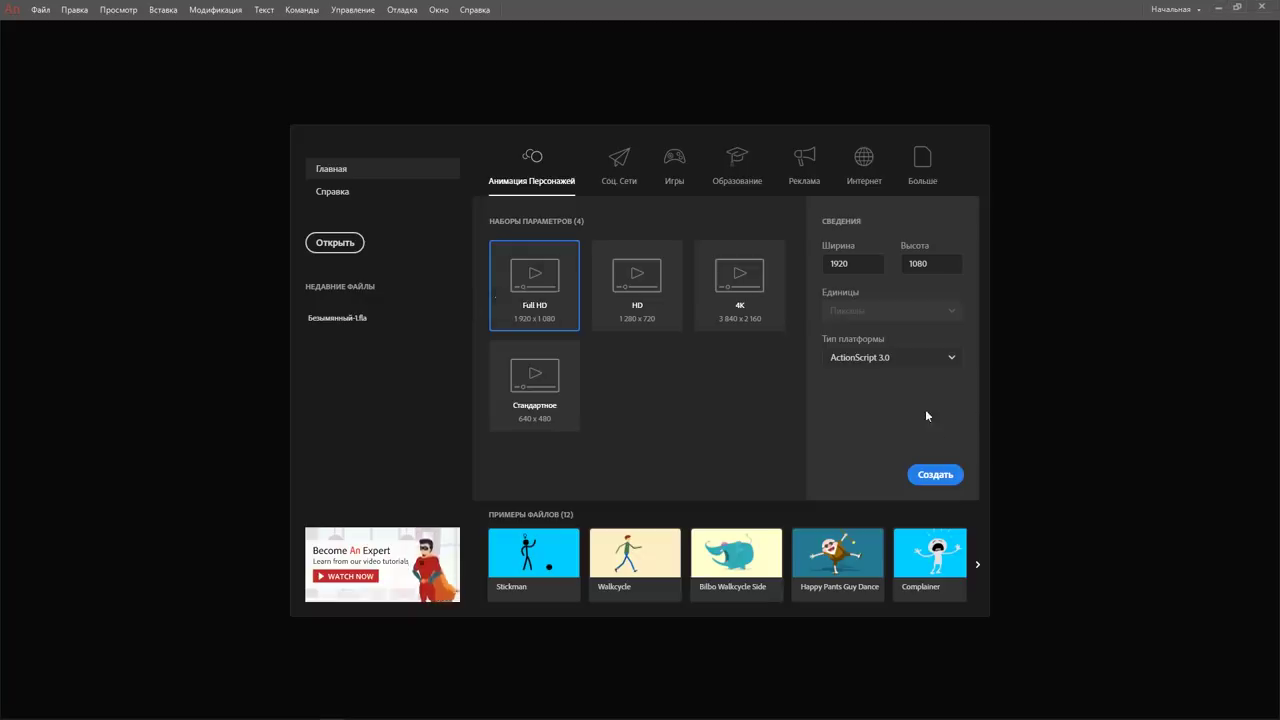
Create a Full HD document, import the sketch, and make it a symbol faded to 50% alpha.
click(935, 474)
click(40, 10)
click(527, 338)
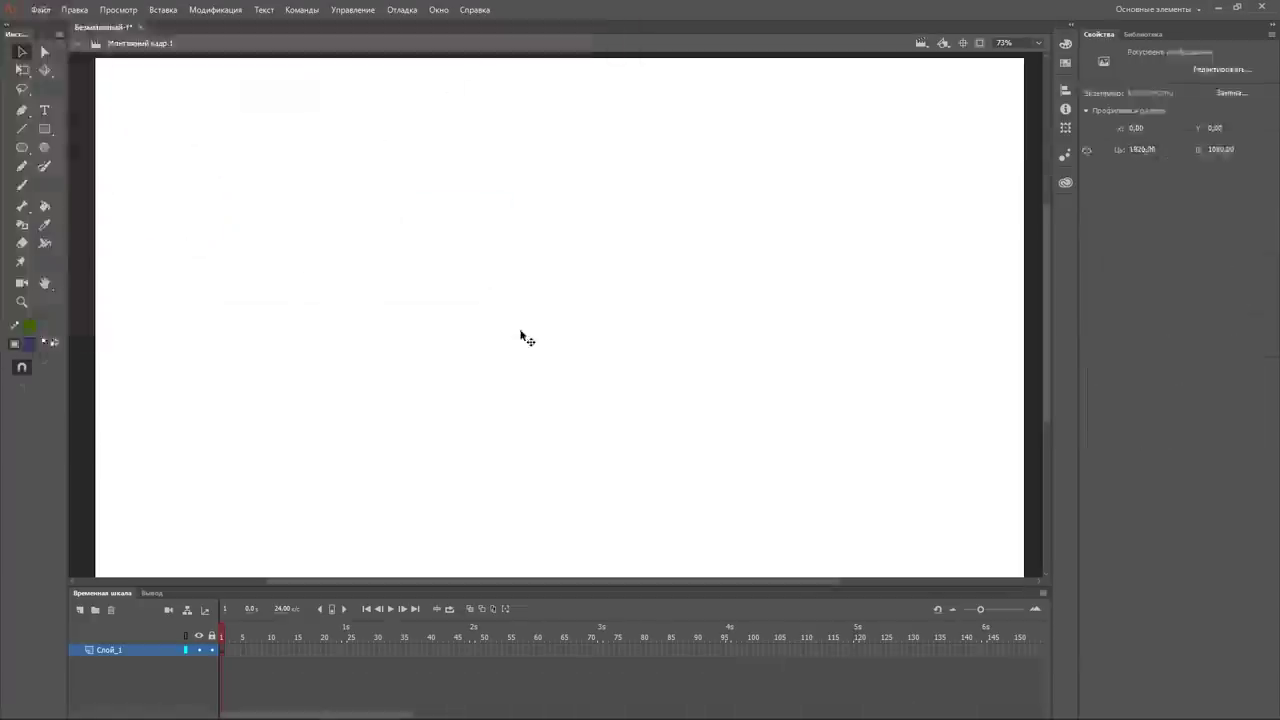
key(F8)
key(Return)
click(1183, 217)
click(1170, 272)
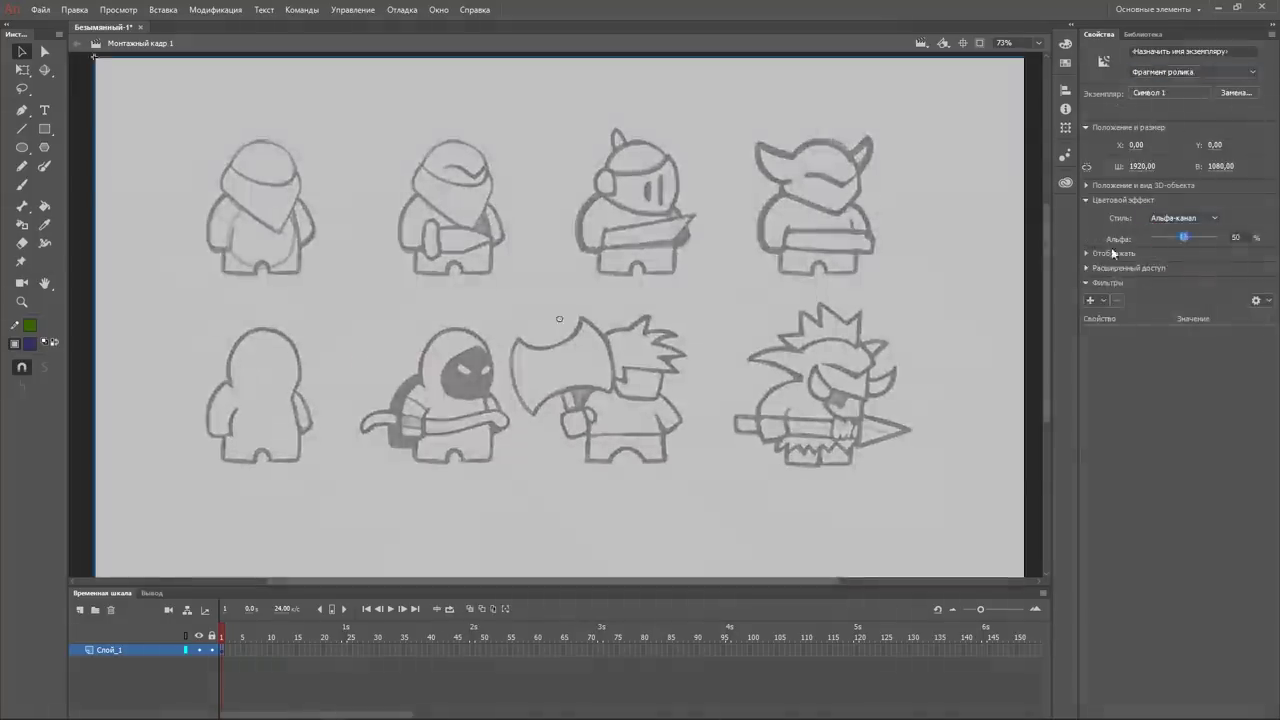
Add an inking layer above the locked sketch layer and set the brush to size 8.
click(79, 609)
click(211, 661)
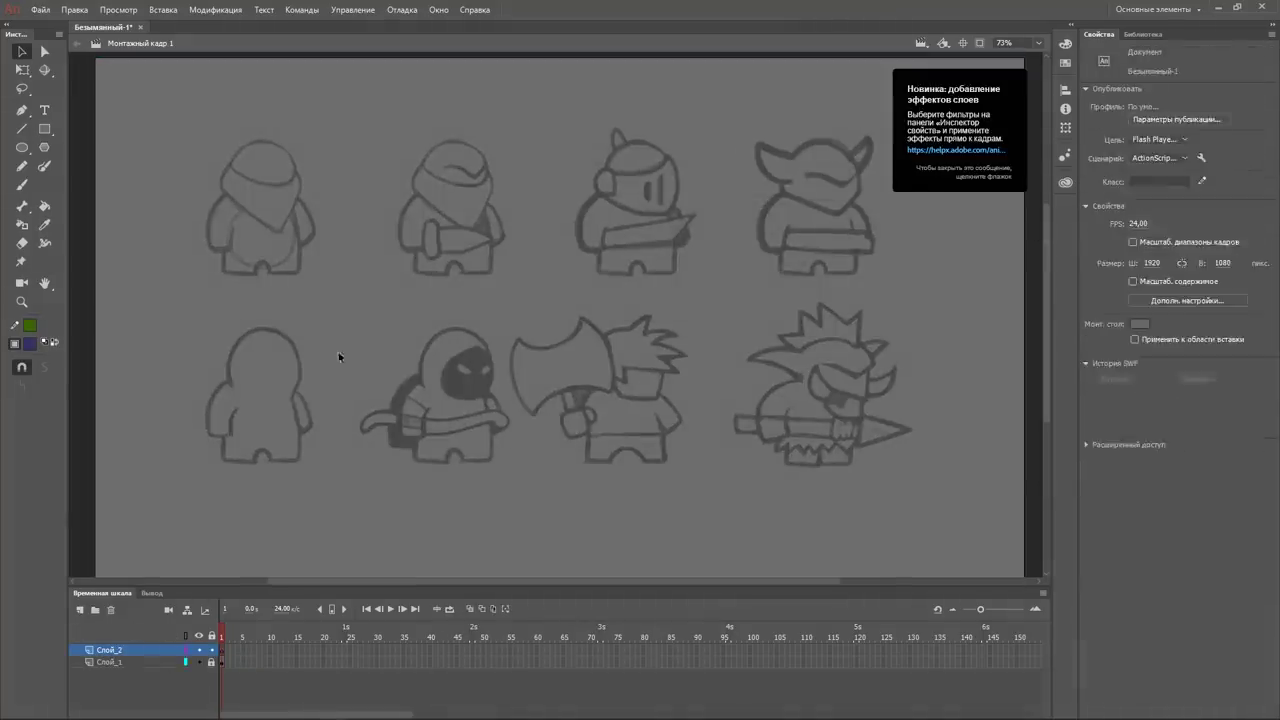
key(y)
drag(718, 463, 558, 474)
key(ctrl+equal)
mouse_move(186, 240)
mouse_down()
mouse_move(214, 309)
mouse_move(290, 360)
mouse_up()
key(ctrl+z)
key(bracketright)
key(bracketright)
key(bracketright)
key(ctrl+z)
drag(664, 240, 894, 220)
key(bracketleft)
key(bracketleft)
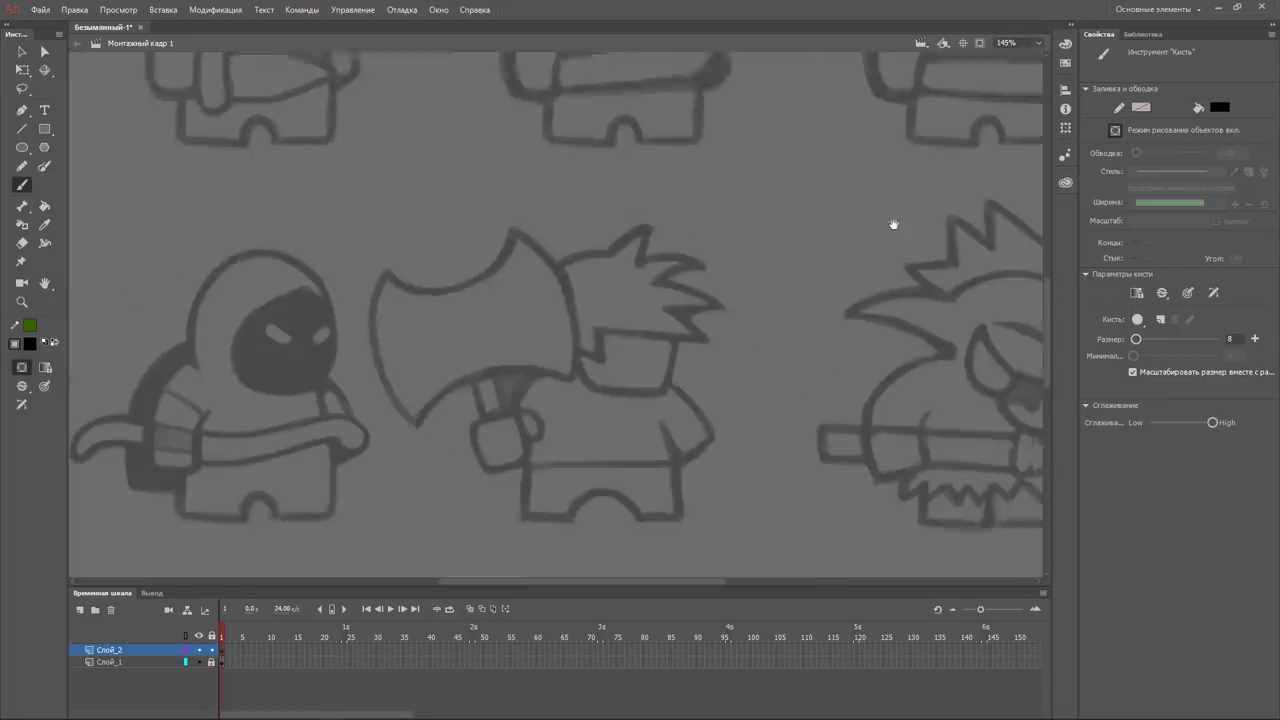
Ink the double-bladed axe head, handle, square grip and small hook in black.
drag(385, 248, 418, 405)
drag(508, 210, 570, 358)
drag(387, 265, 508, 212)
drag(419, 406, 570, 357)
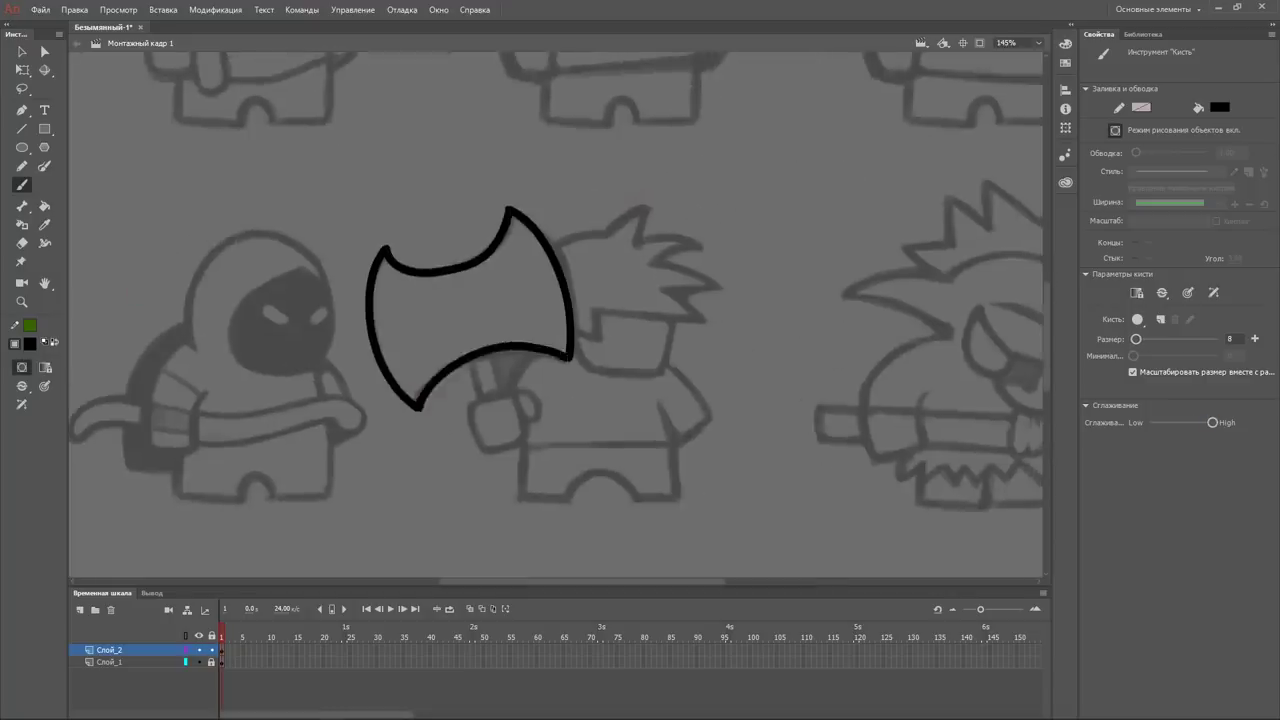
drag(478, 398, 512, 396)
drag(541, 418, 516, 389)
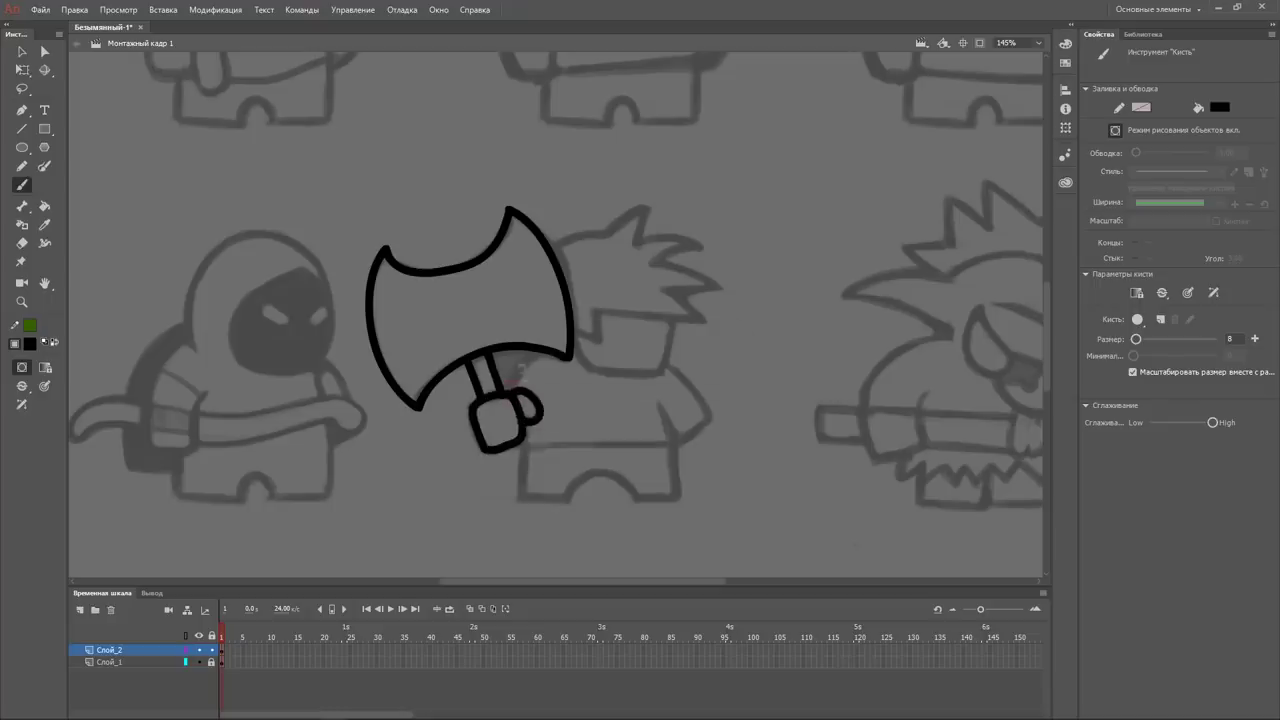
Ink the warrior's legs, torso, shoulder, head and spiky hair tufts.
drag(520, 500, 638, 497)
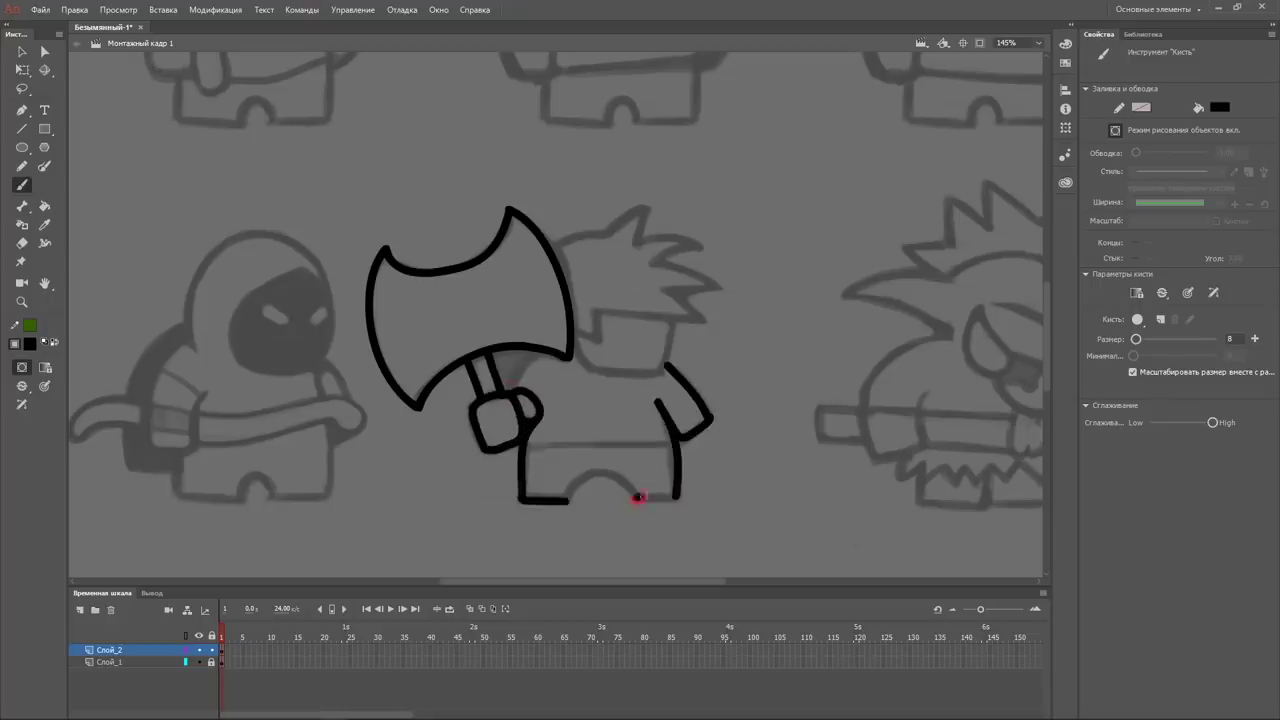
drag(527, 446, 671, 440)
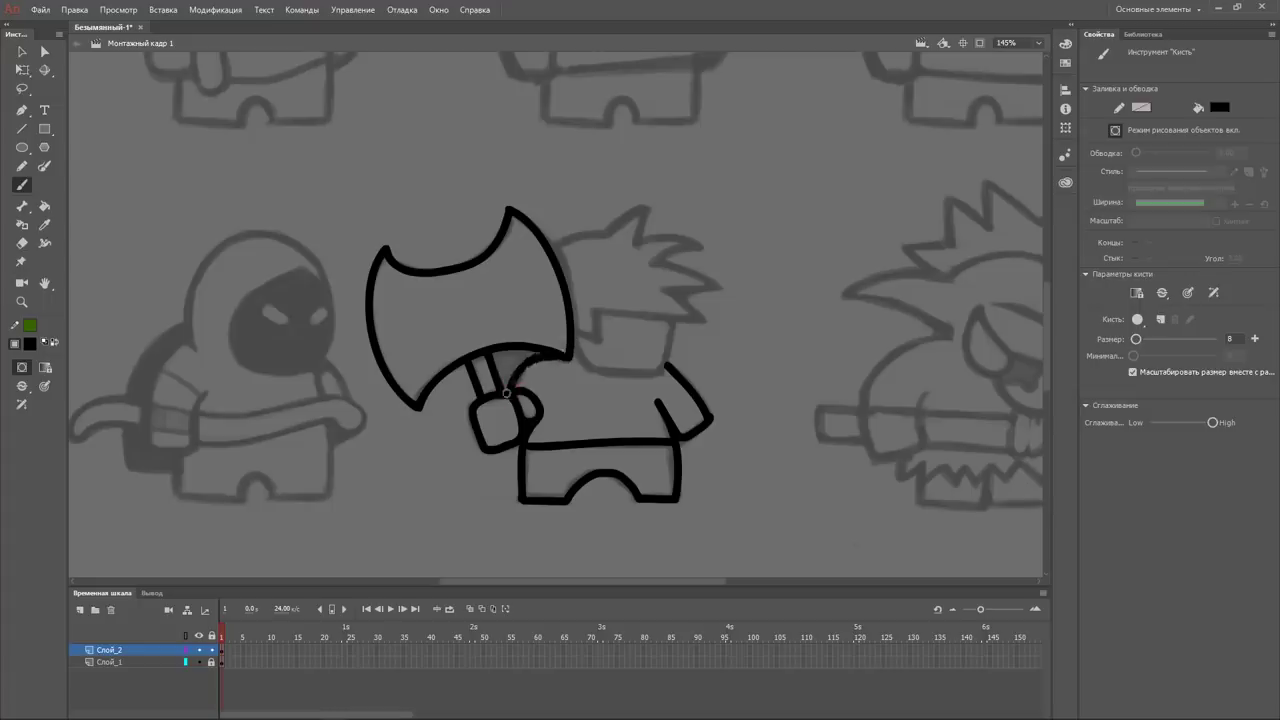
drag(659, 372, 669, 323)
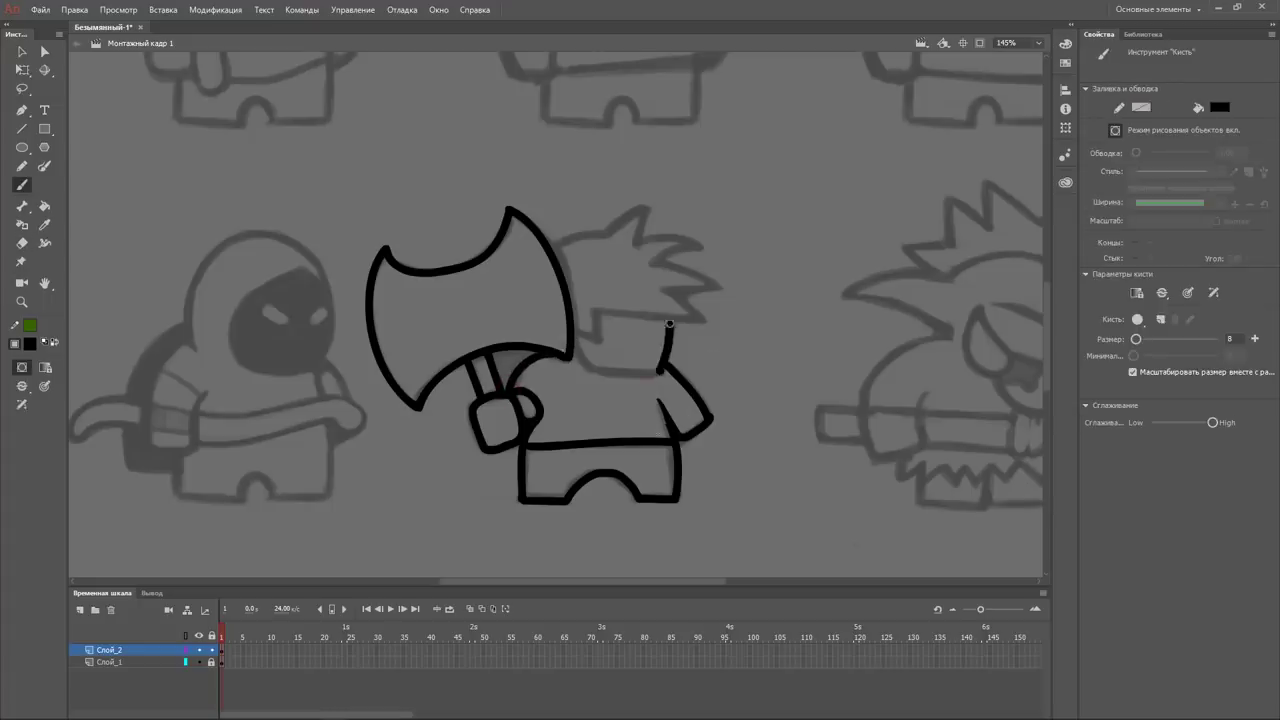
mouse_move(572, 340)
mouse_down()
mouse_move(662, 372)
mouse_move(662, 291)
mouse_move(728, 293)
mouse_up()
drag(652, 261, 728, 292)
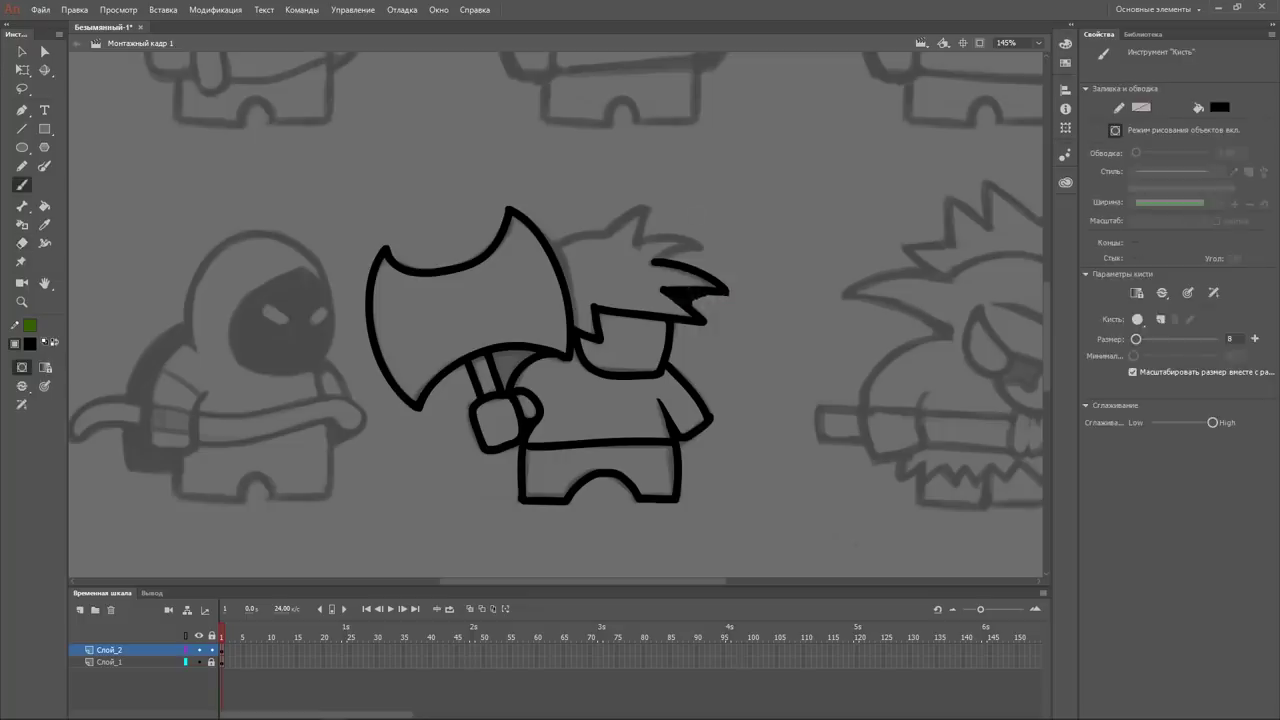
drag(668, 236, 704, 250)
drag(605, 238, 655, 228)
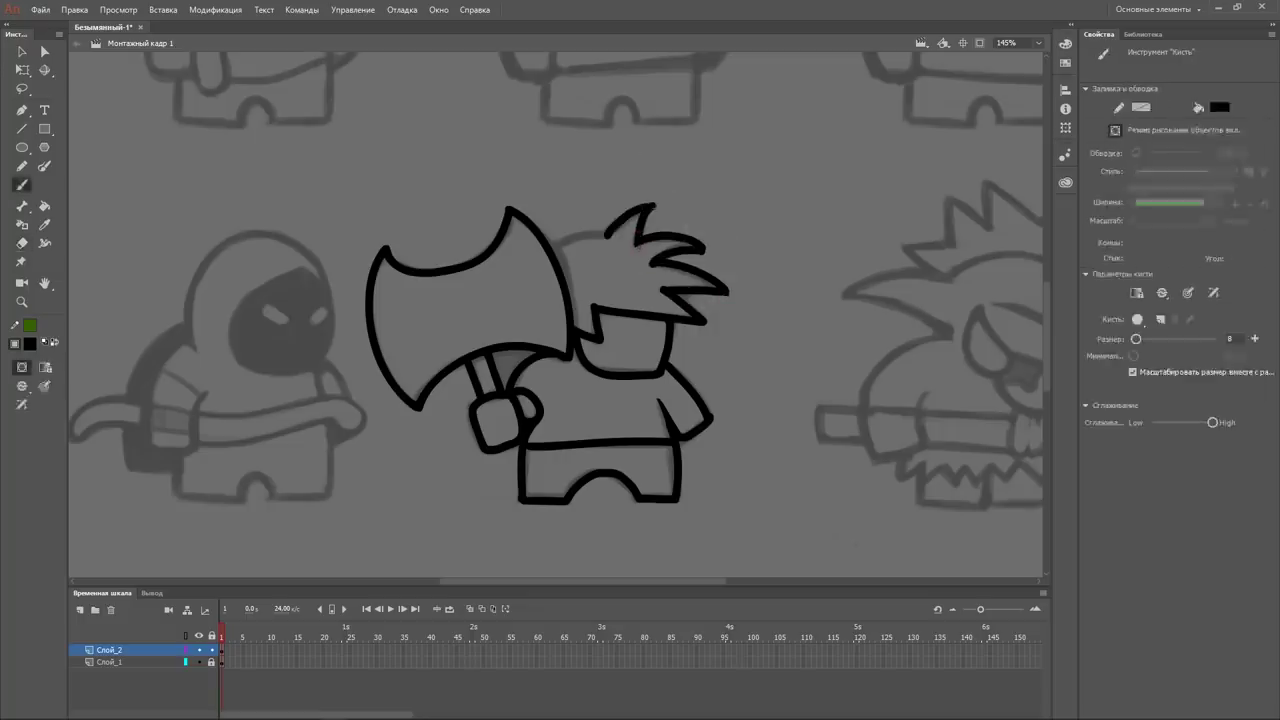
Hide the sketch layer and choose a skin-orange fill colour.
click(198, 662)
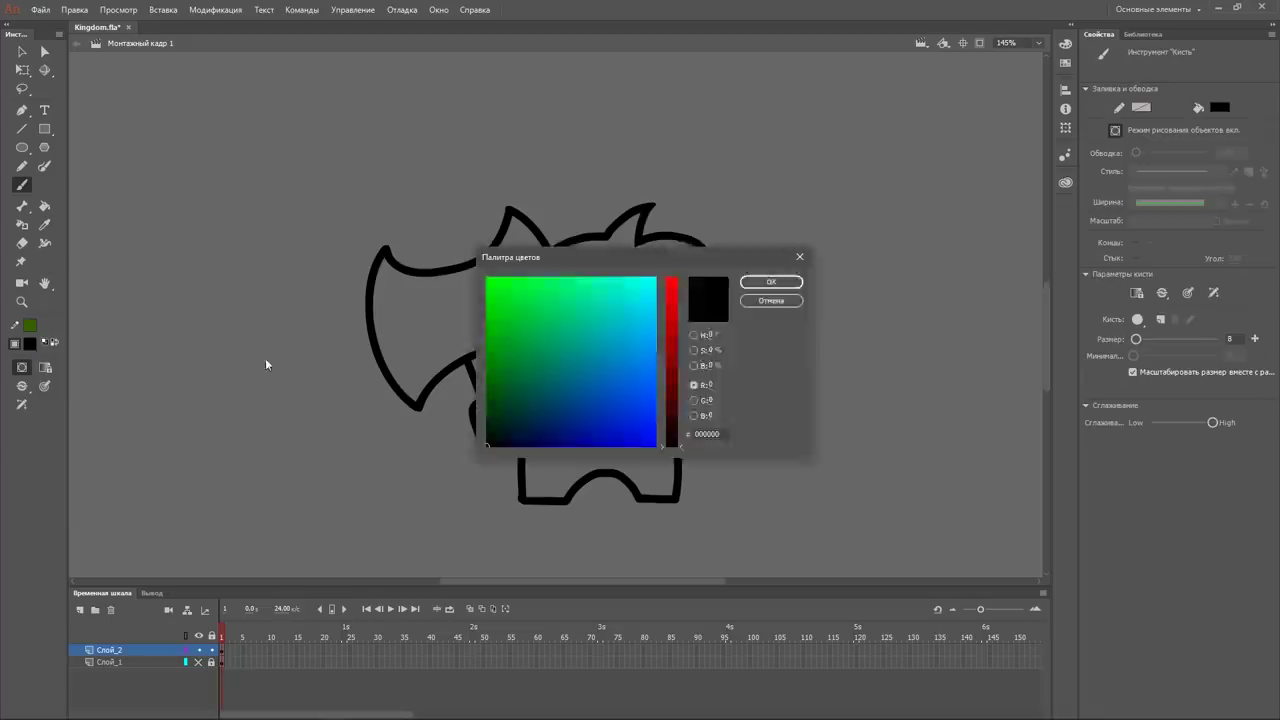
drag(560, 251, 825, 197)
click(955, 289)
click(886, 222)
drag(933, 300, 933, 237)
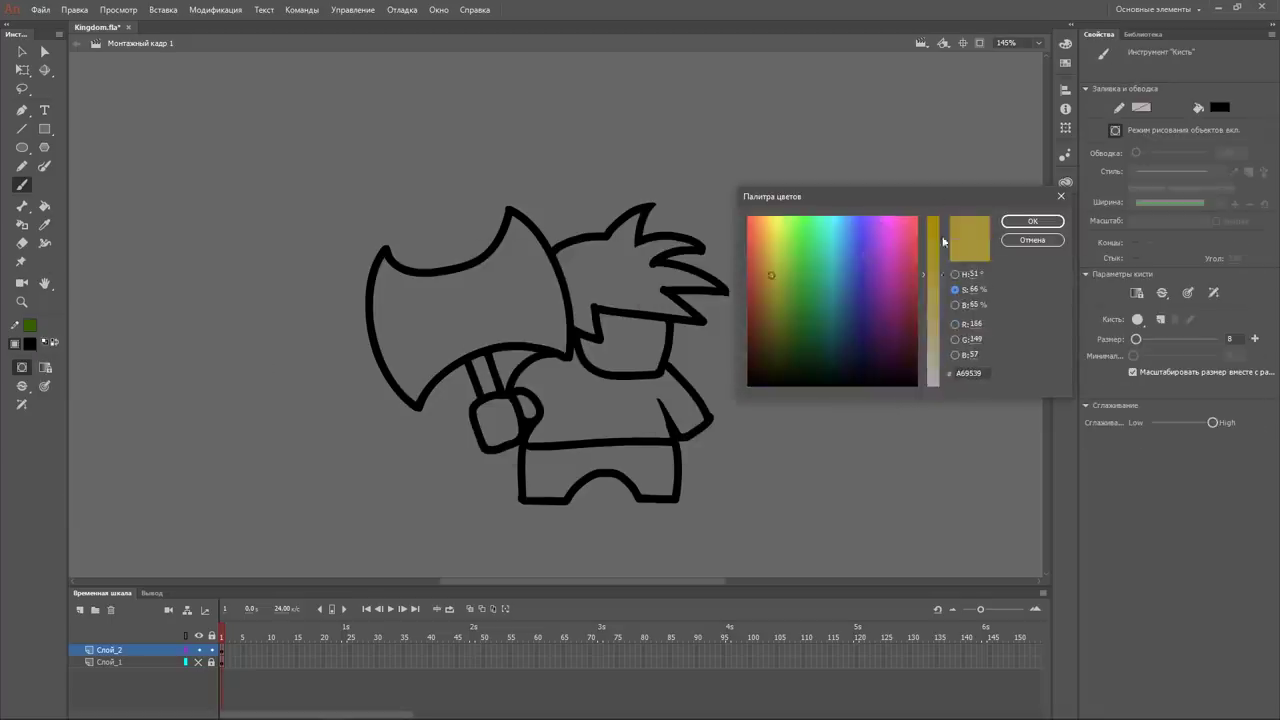
click(766, 243)
key(Return)
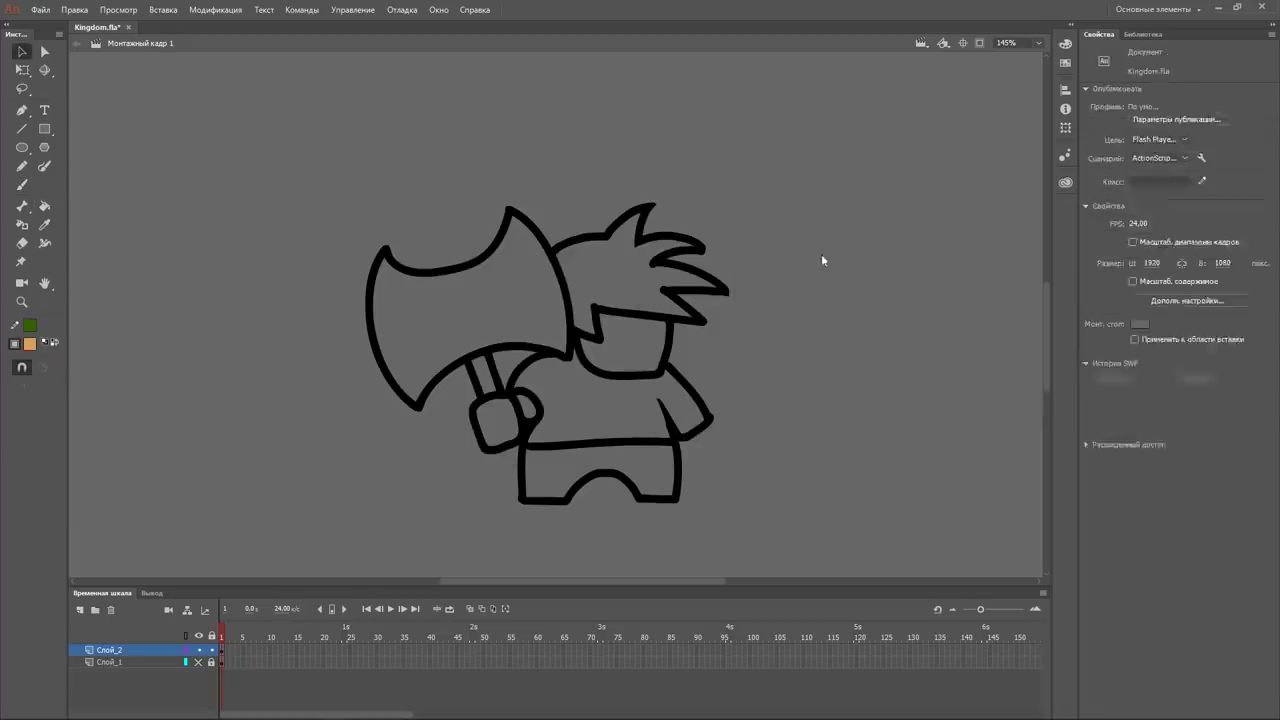
Turn off Object Drawing and fill the face, hand and body with skin tone.
click(1116, 131)
key(k)
click(625, 345)
click(495, 420)
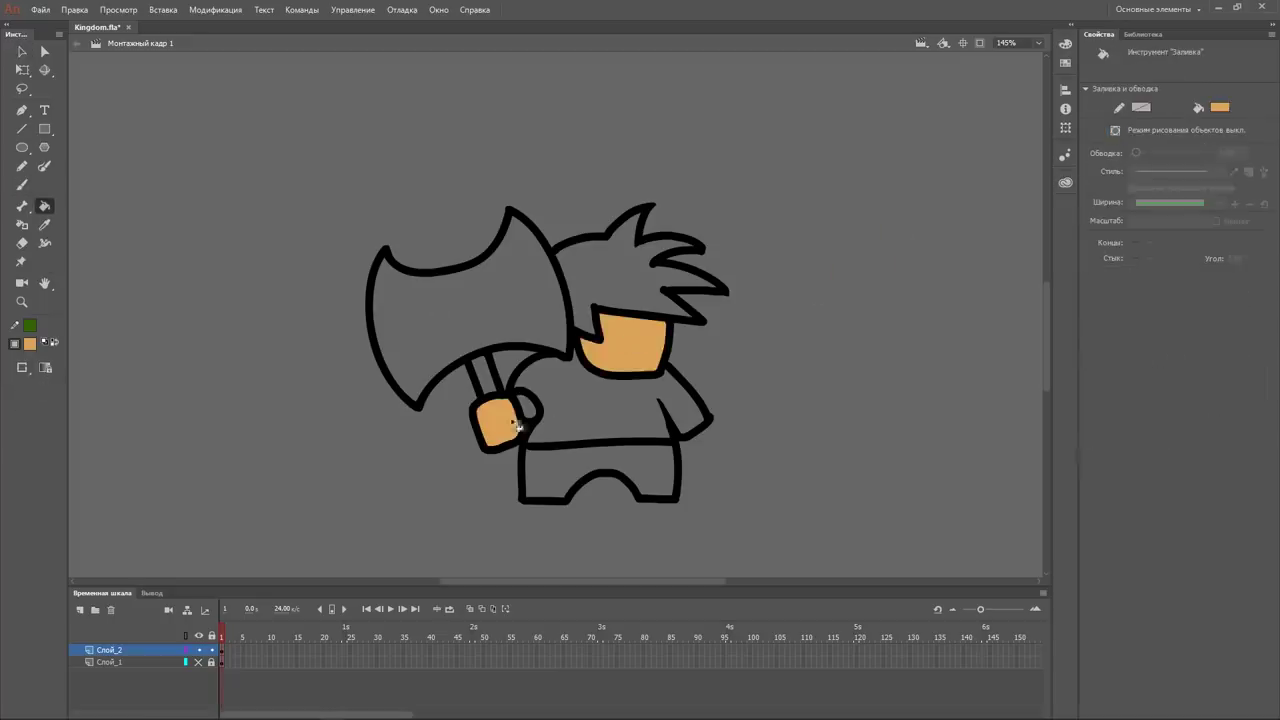
click(600, 400)
click(30, 343)
Fill the axe handle brown and the pants a darker brown.
click(251, 358)
key(Return)
click(484, 375)
click(30, 343)
click(251, 358)
key(Return)
click(600, 470)
Fine-tune the current fill colour in the colour picker.
click(30, 343)
click(251, 358)
key(Return)
click(30, 343)
click(251, 358)
click(1032, 221)
Choose an orange and fill the hair with it.
key(b)
click(30, 343)
click(251, 358)
click(763, 265)
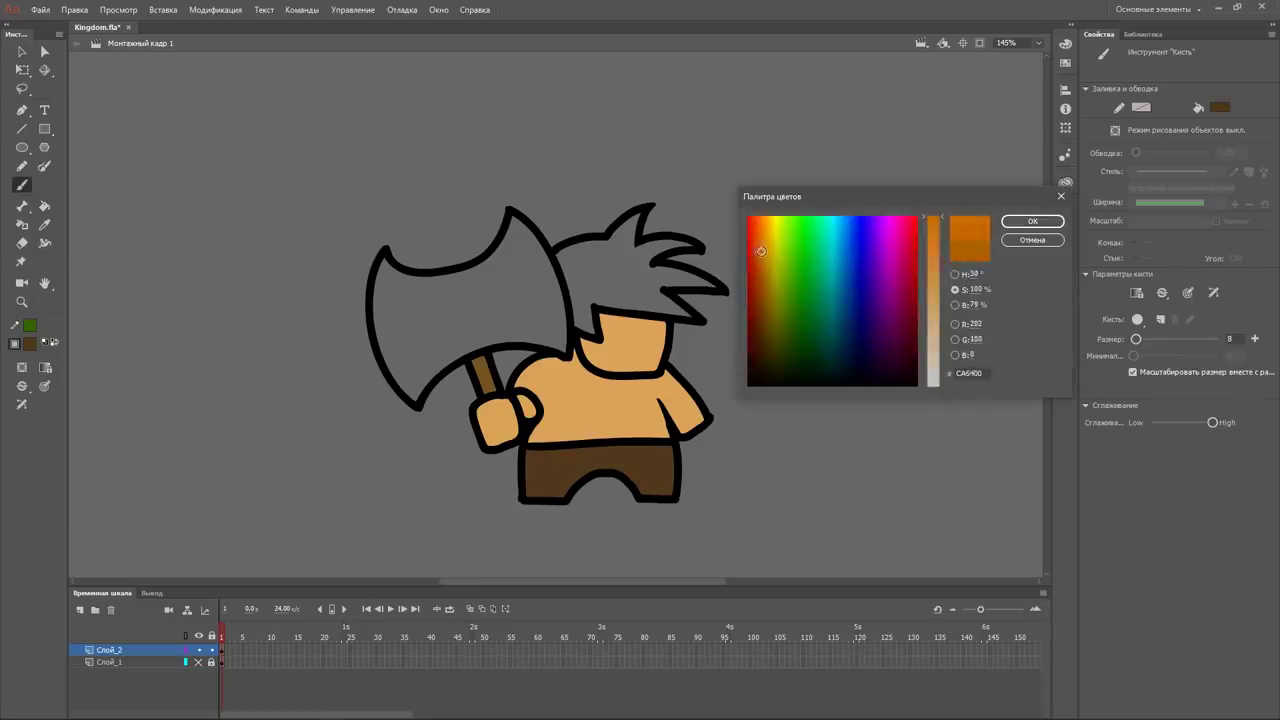
key(Return)
key(k)
click(625, 255)
Refill the hair with a brighter orange.
click(30, 343)
click(268, 358)
key(Return)
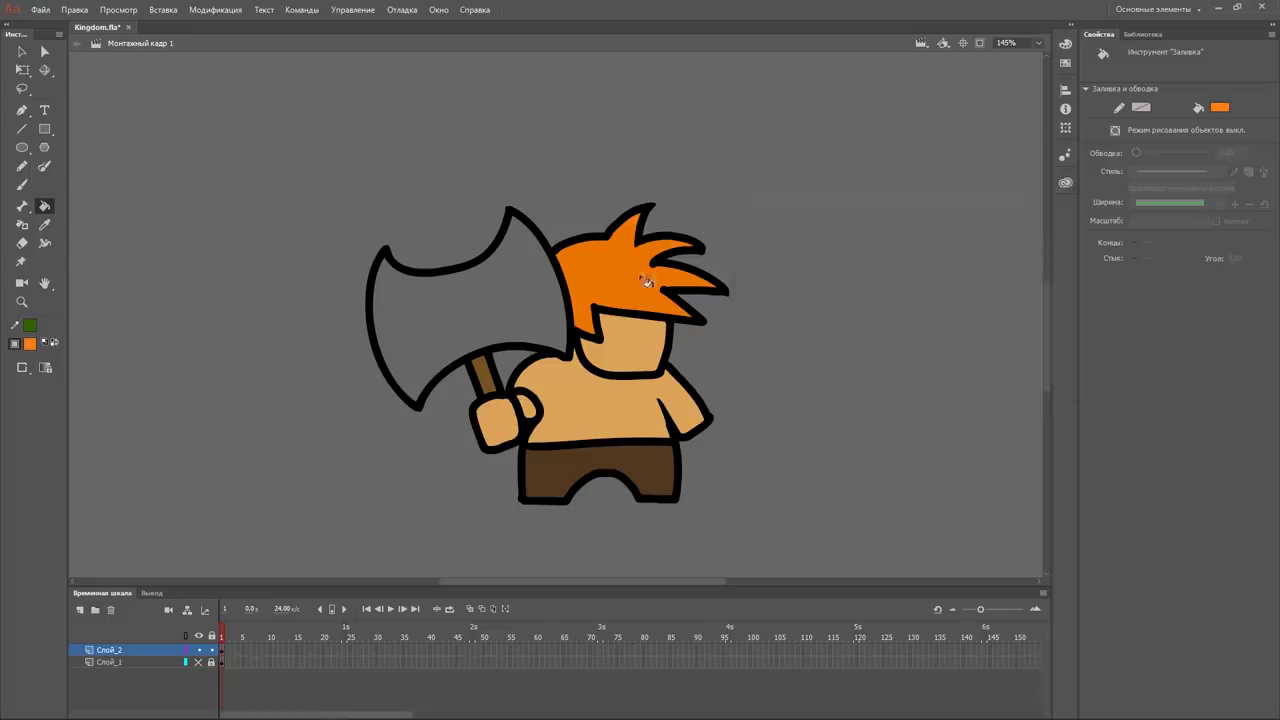
click(625, 255)
Fill the axe blade grey, then switch it to a lighter grey.
click(30, 343)
click(268, 358)
click(756, 264)
key(Return)
click(460, 310)
click(30, 343)
click(268, 358)
key(Return)
key(b)
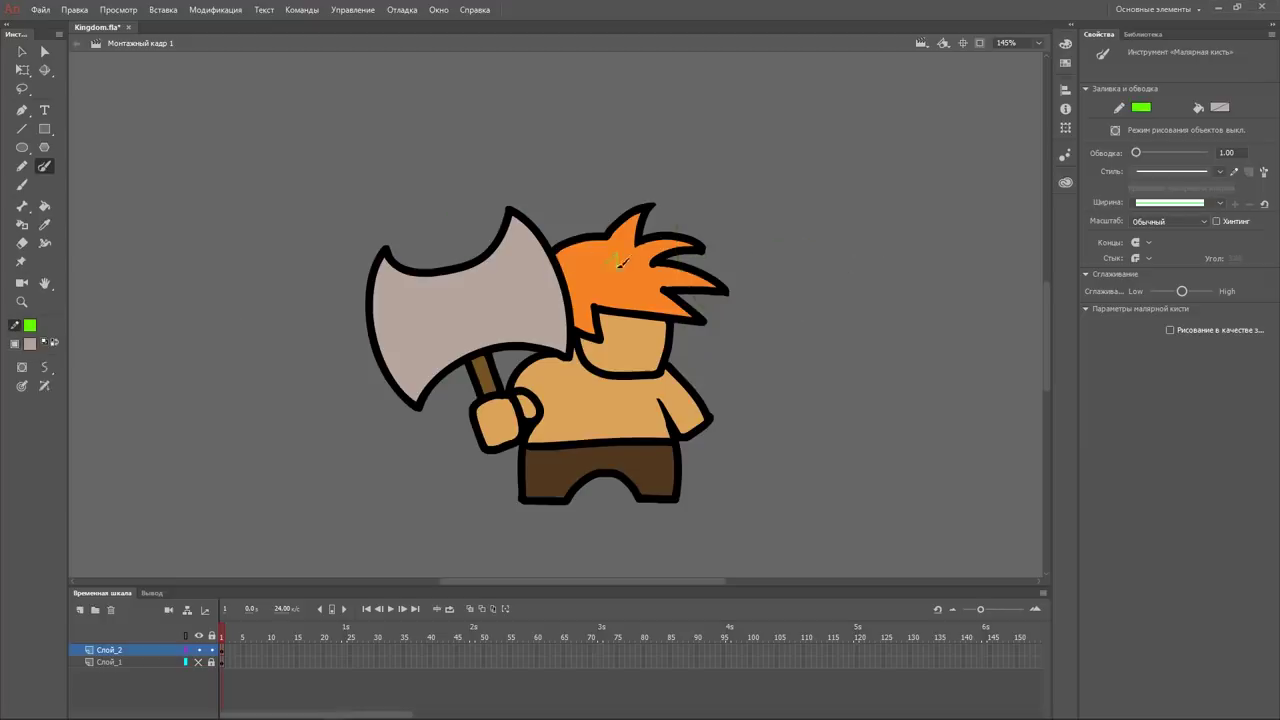
Fill a dark orange shadow patch in the hair.
key(k)
click(30, 325)
click(268, 340)
key(Return)
click(615, 290)
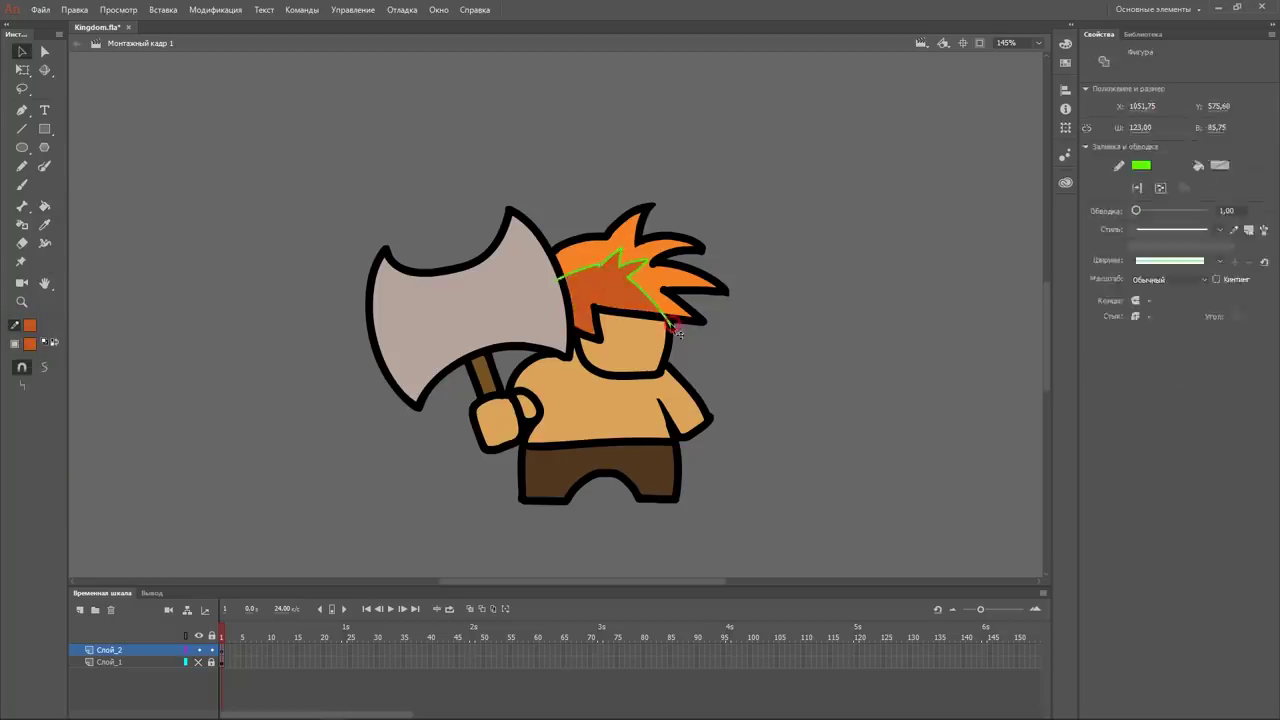
Draw green guide lines with the Paint Brush marking the shadow areas.
key(b)
click(22, 385)
click(80, 423)
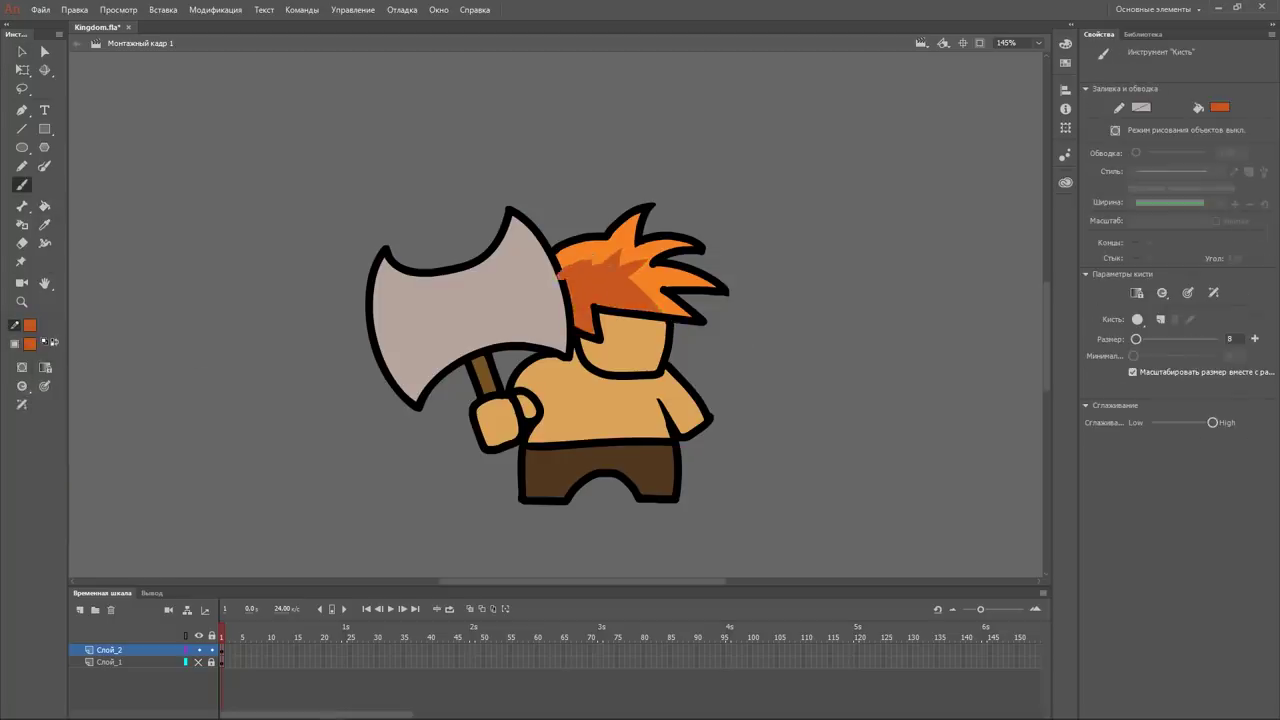
click(30, 325)
click(70, 352)
key(y)
drag(610, 372, 763, 333)
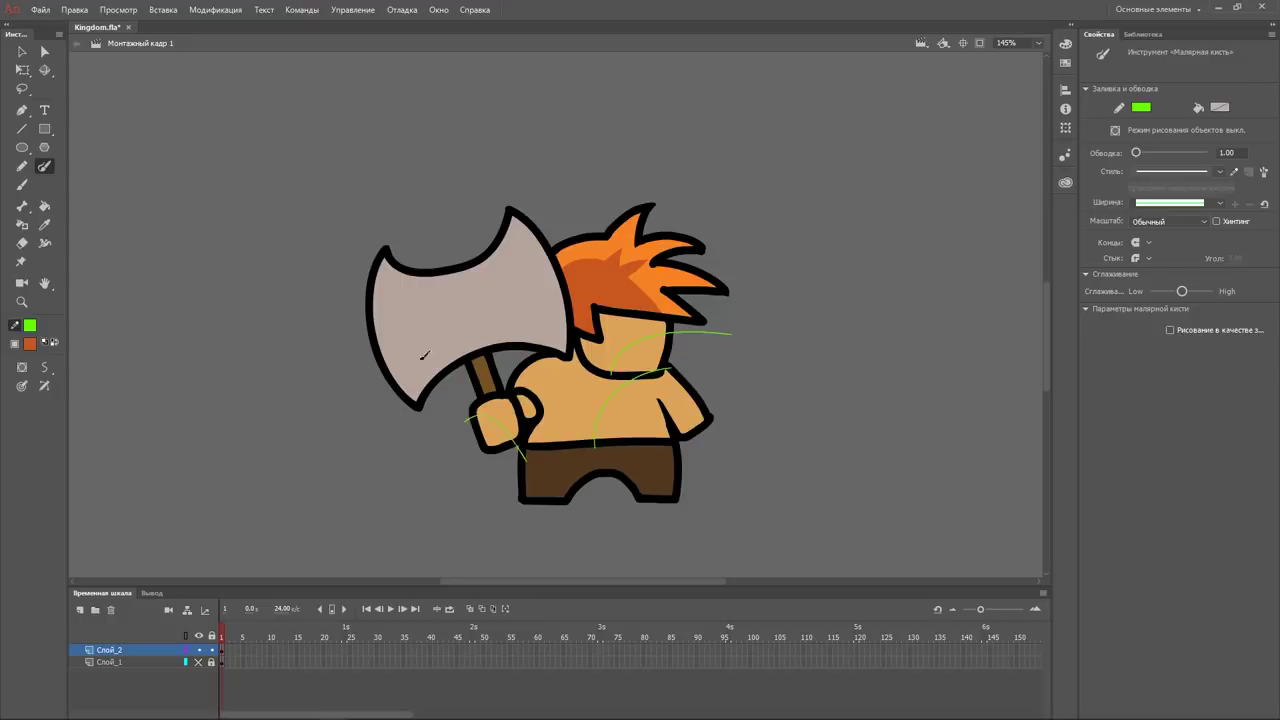
Fill the left torso shadow with a darker shade.
key(k)
click(30, 343)
click(268, 358)
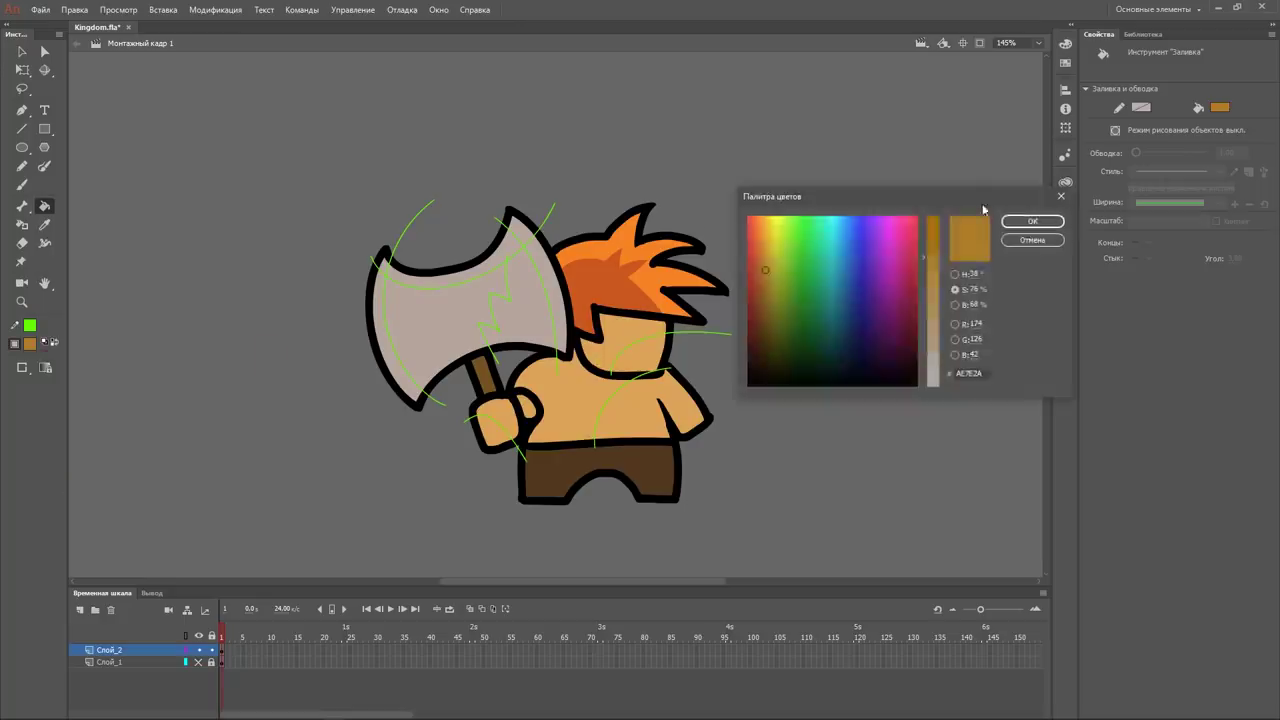
click(1033, 221)
click(560, 400)
Shade the axe blade: dark grey on the left part, light on the right.
click(962, 230)
click(1034, 217)
click(460, 310)
click(30, 343)
click(270, 358)
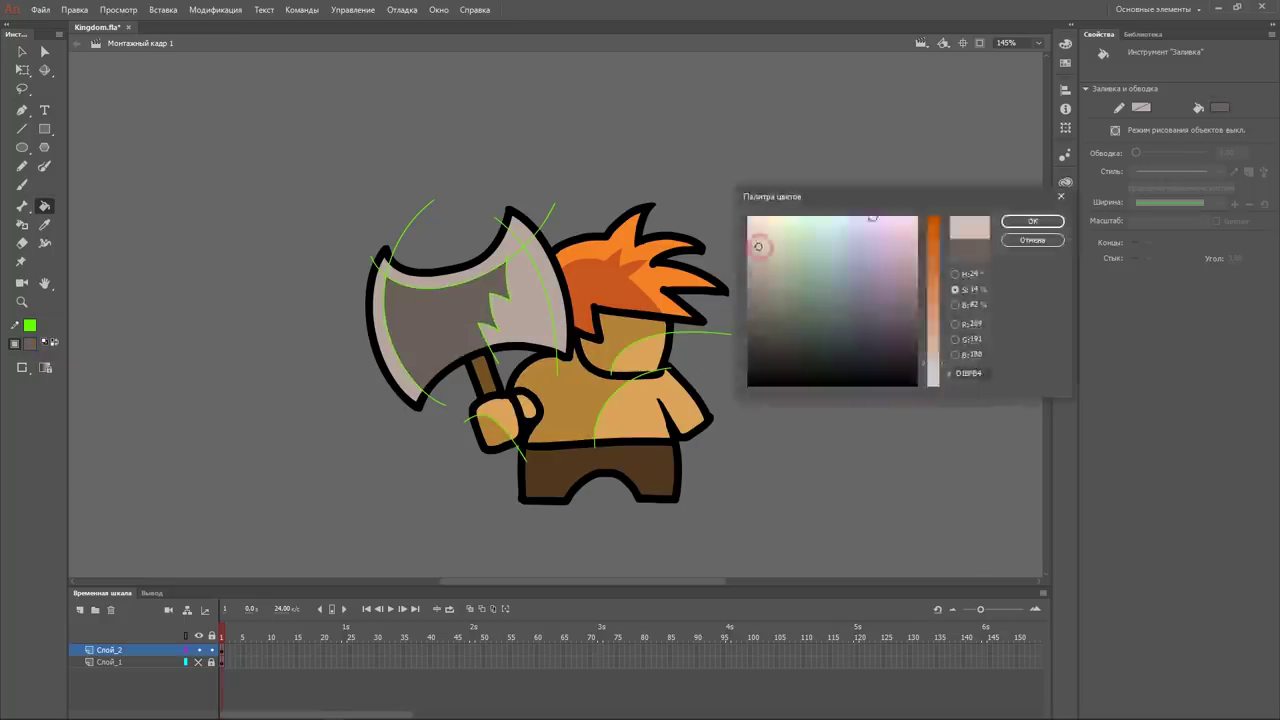
click(1034, 217)
Delete the green guide lines and pick a light pink fill colour.
click(530, 290)
key(v)
key(Delete)
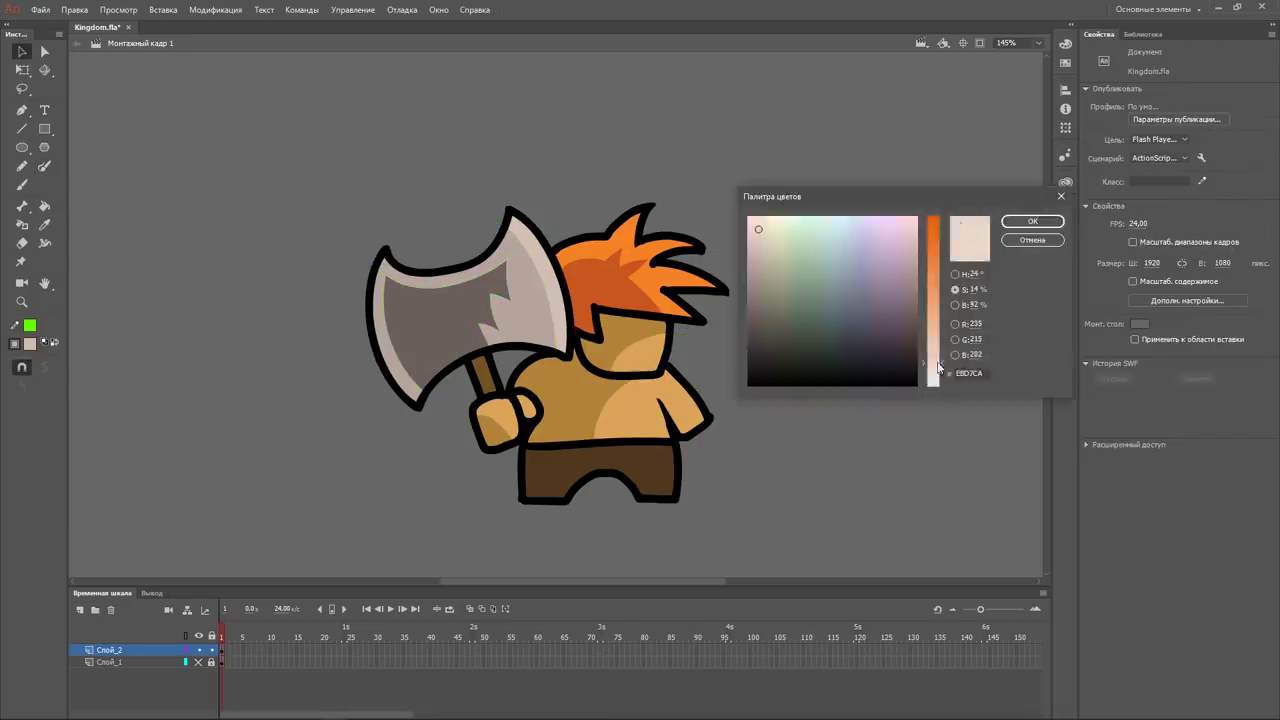
click(1040, 216)
key(b)
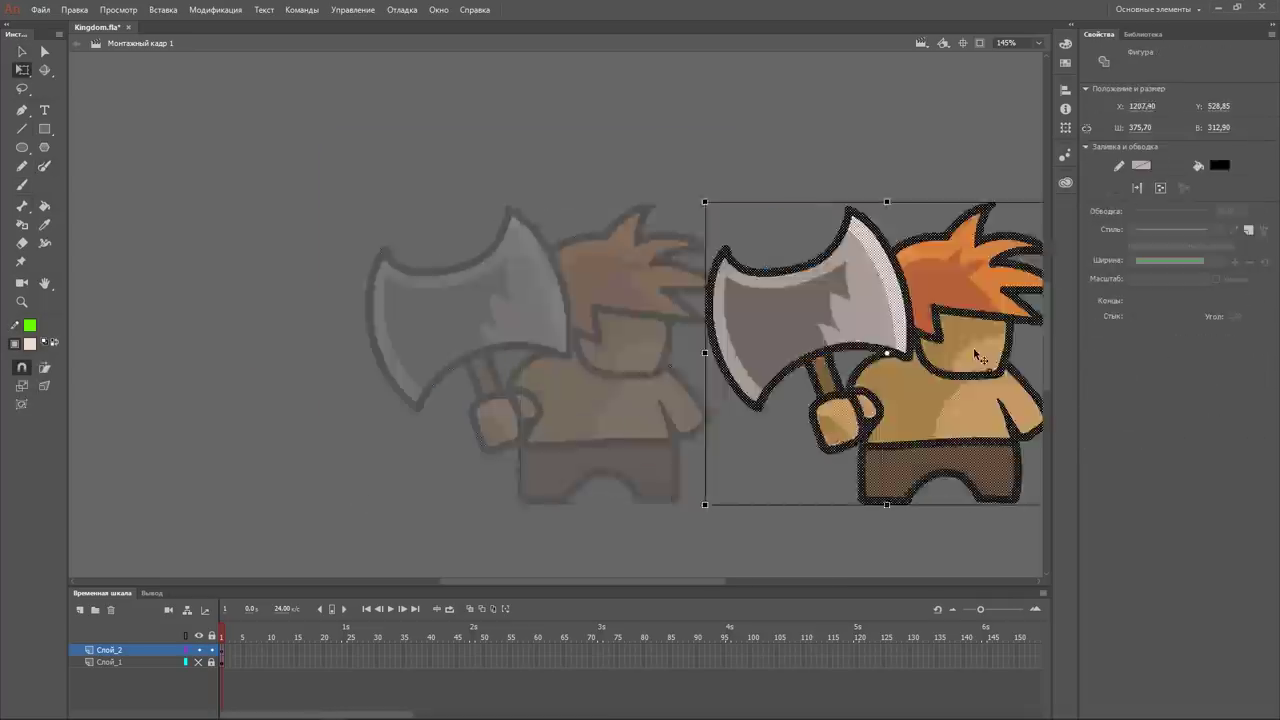
Set the brush mode and thicken the black outlines of the lower hair spike and axe blade.
click(30, 380)
click(100, 399)
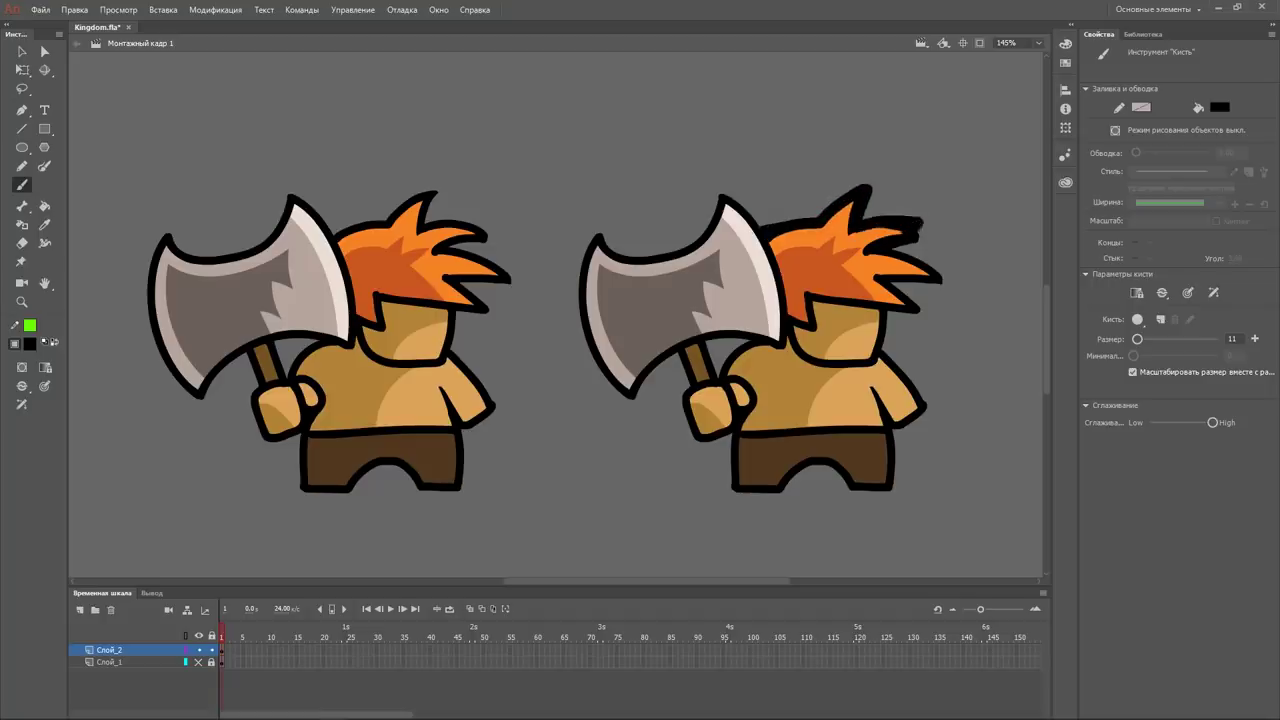
drag(900, 250, 908, 261)
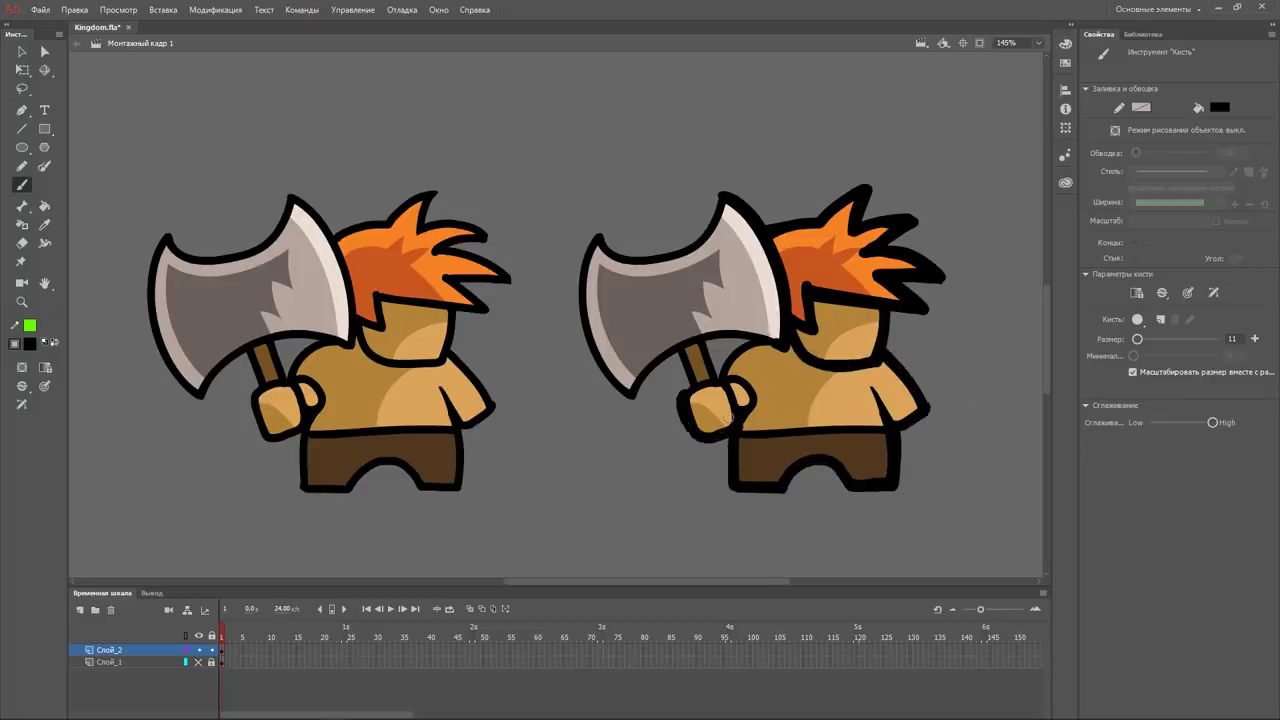
drag(630, 400, 655, 258)
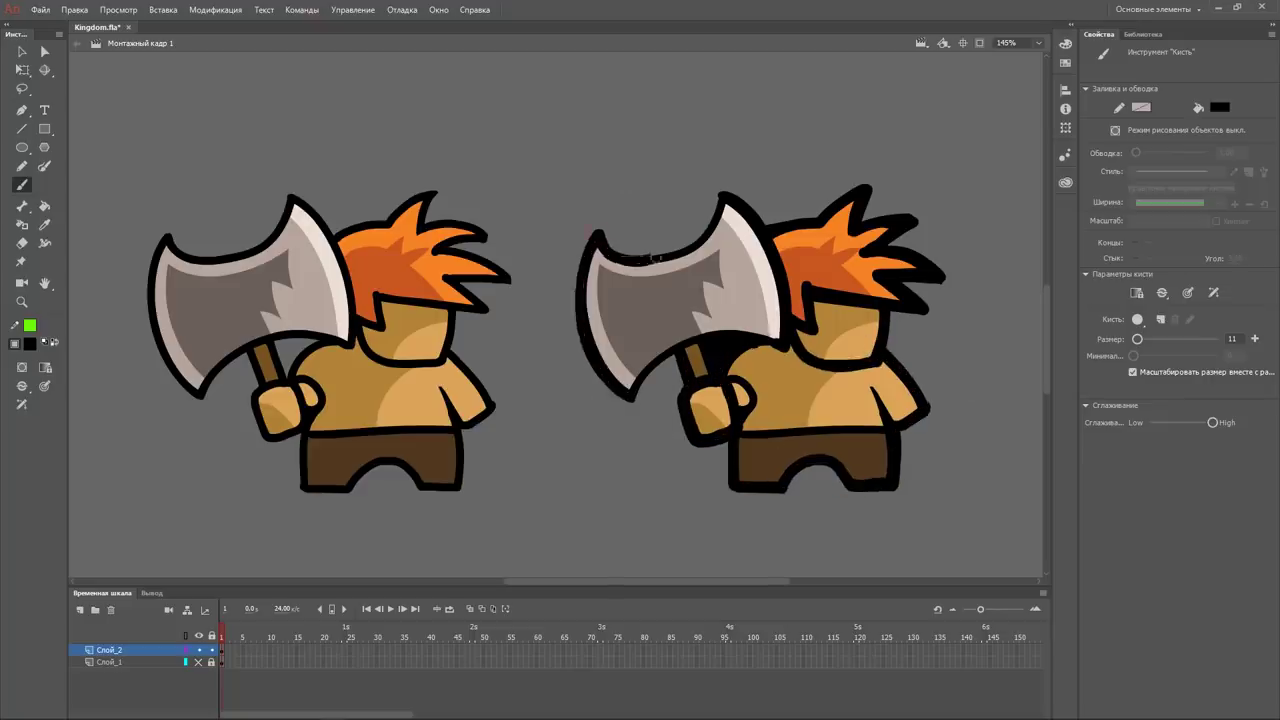
scroll(886, 549, down, 3)
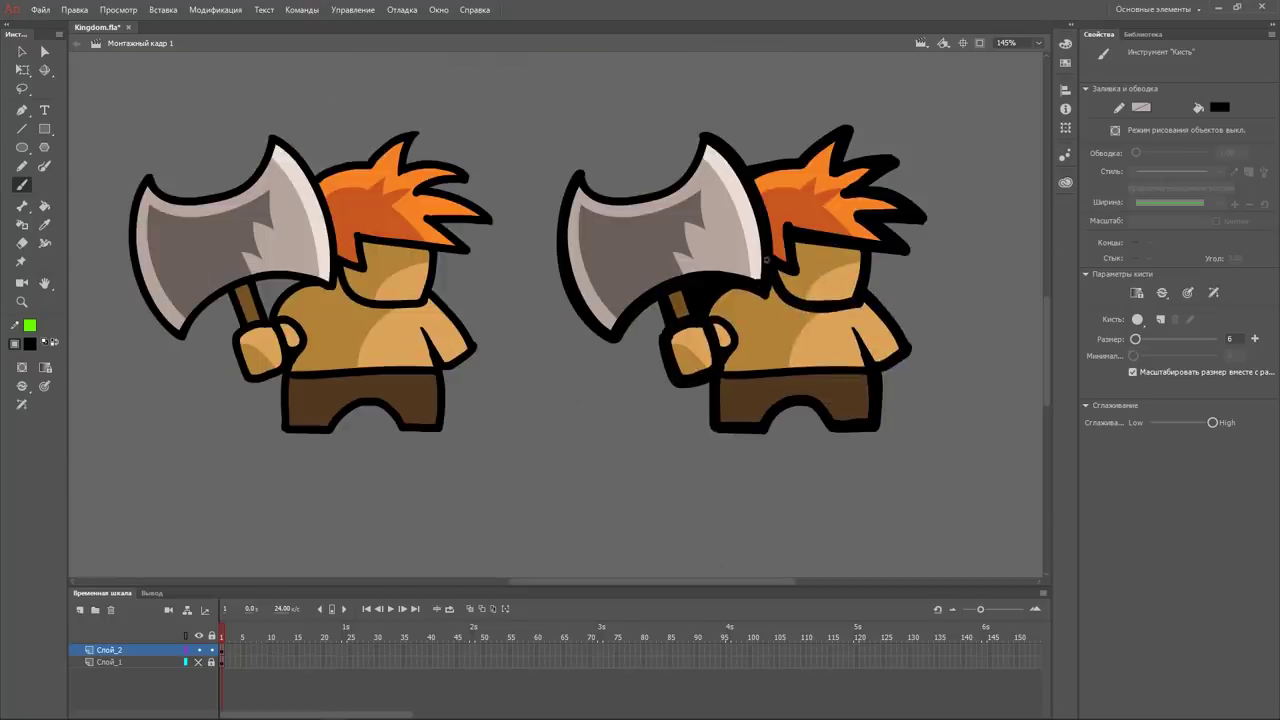
key(e)
key(b)
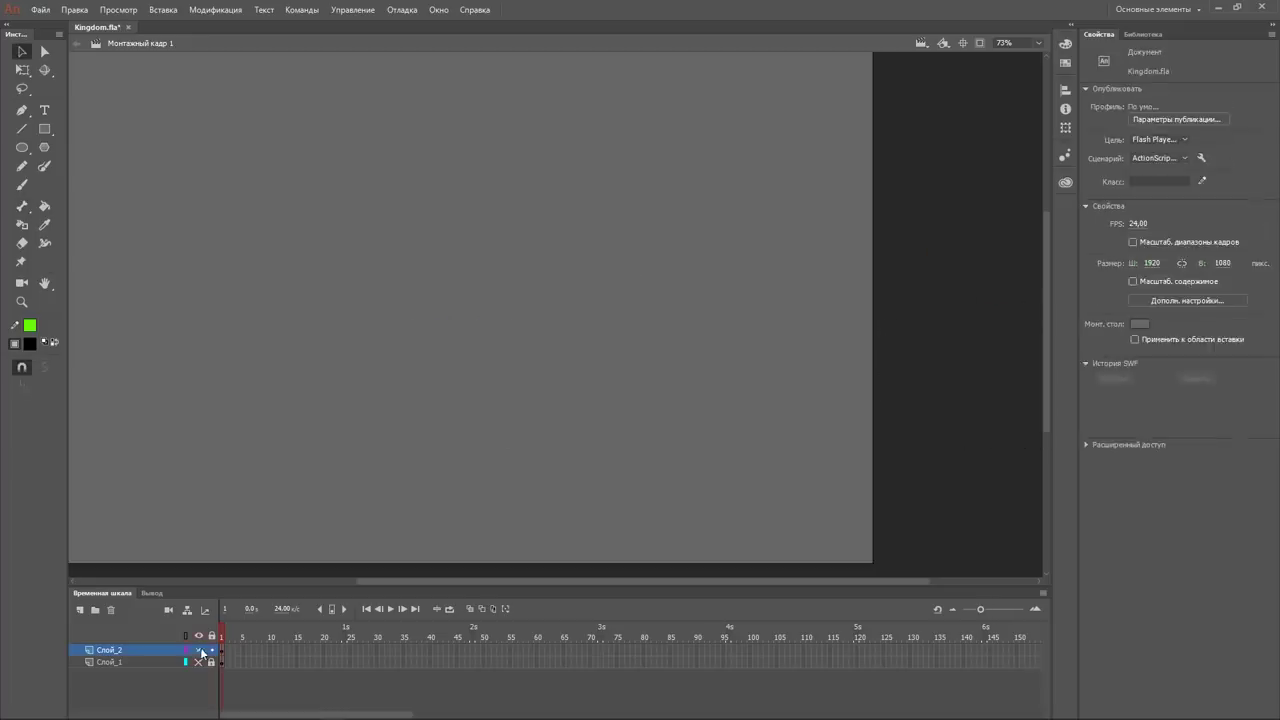
Ink the middle swordsman's head outline and scarf band in bold black.
drag(471, 349, 514, 383)
key(ctrl+z)
drag(492, 308, 628, 342)
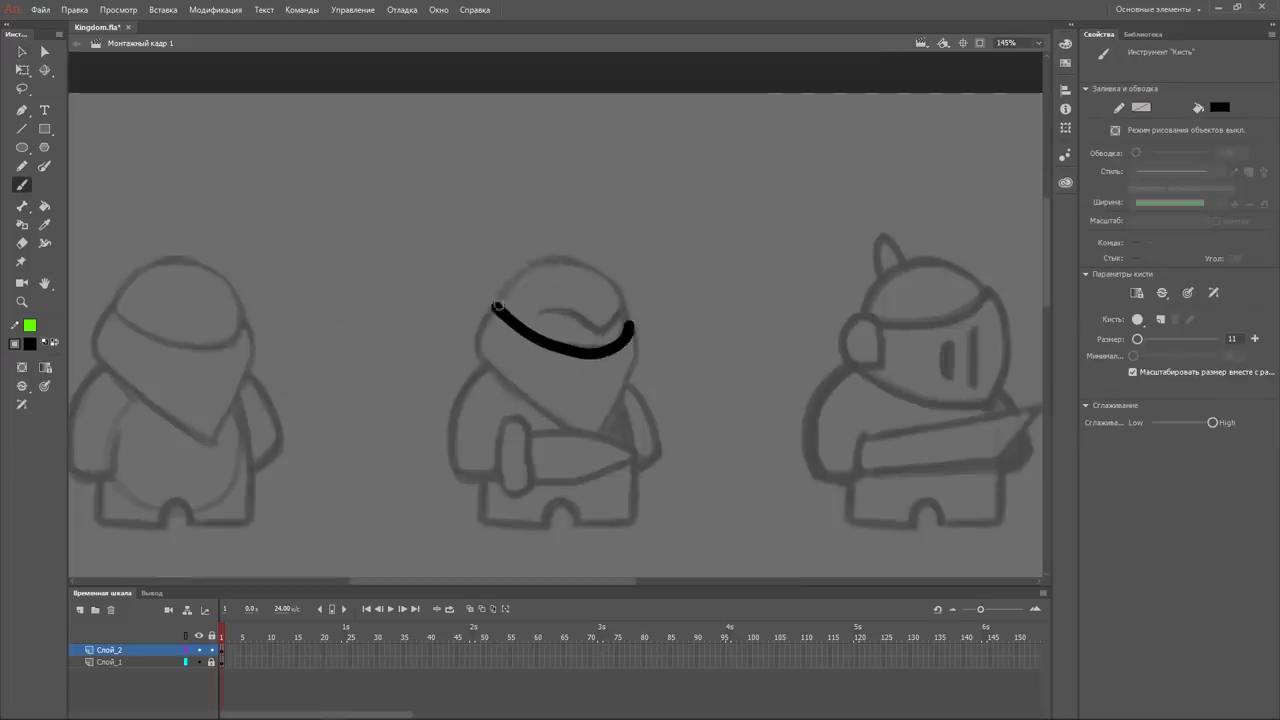
mouse_move(497, 305)
mouse_down()
mouse_move(632, 332)
mouse_move(620, 405)
mouse_up()
mouse_move(482, 360)
mouse_down()
mouse_move(596, 440)
mouse_move(495, 480)
mouse_up()
drag(500, 420, 525, 495)
Ink his body, arm, legs and sword, then add thinner helmet detail lines.
drag(628, 390, 636, 522)
drag(478, 484, 478, 526)
drag(636, 522, 576, 522)
drag(478, 526, 578, 524)
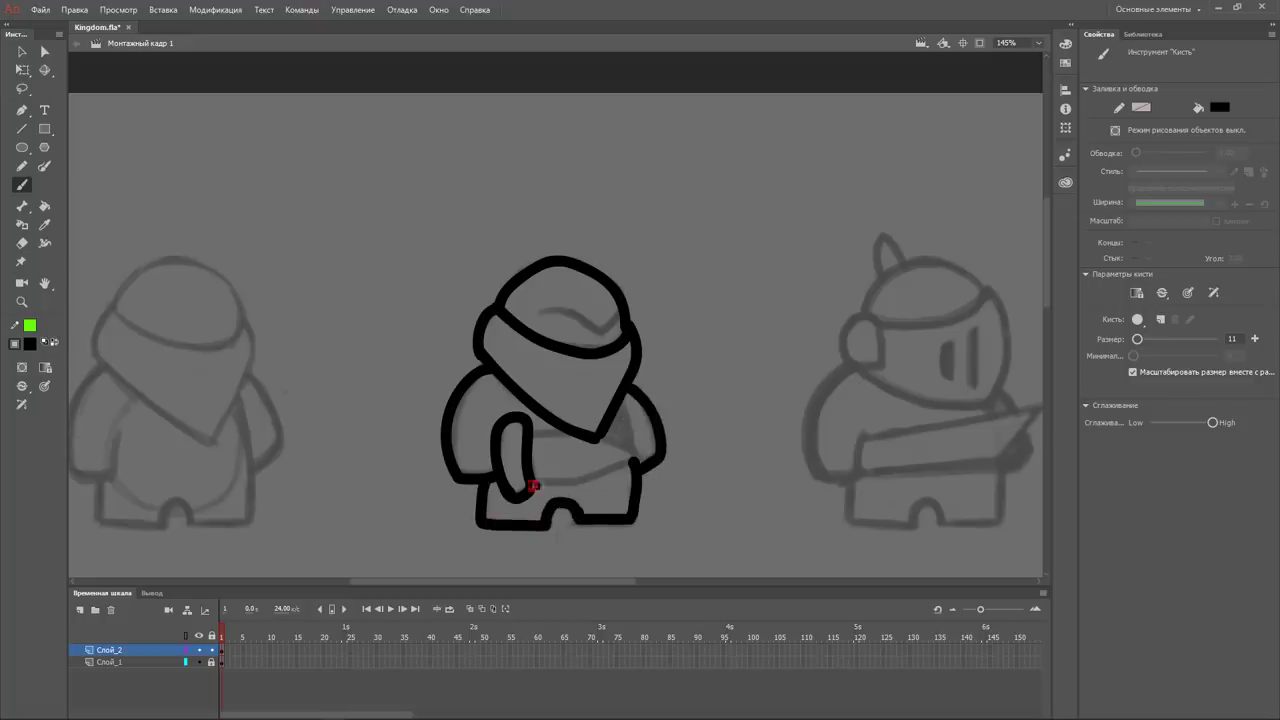
drag(533, 486, 532, 430)
key(bracketleft)
key(bracketleft)
key(bracketleft)
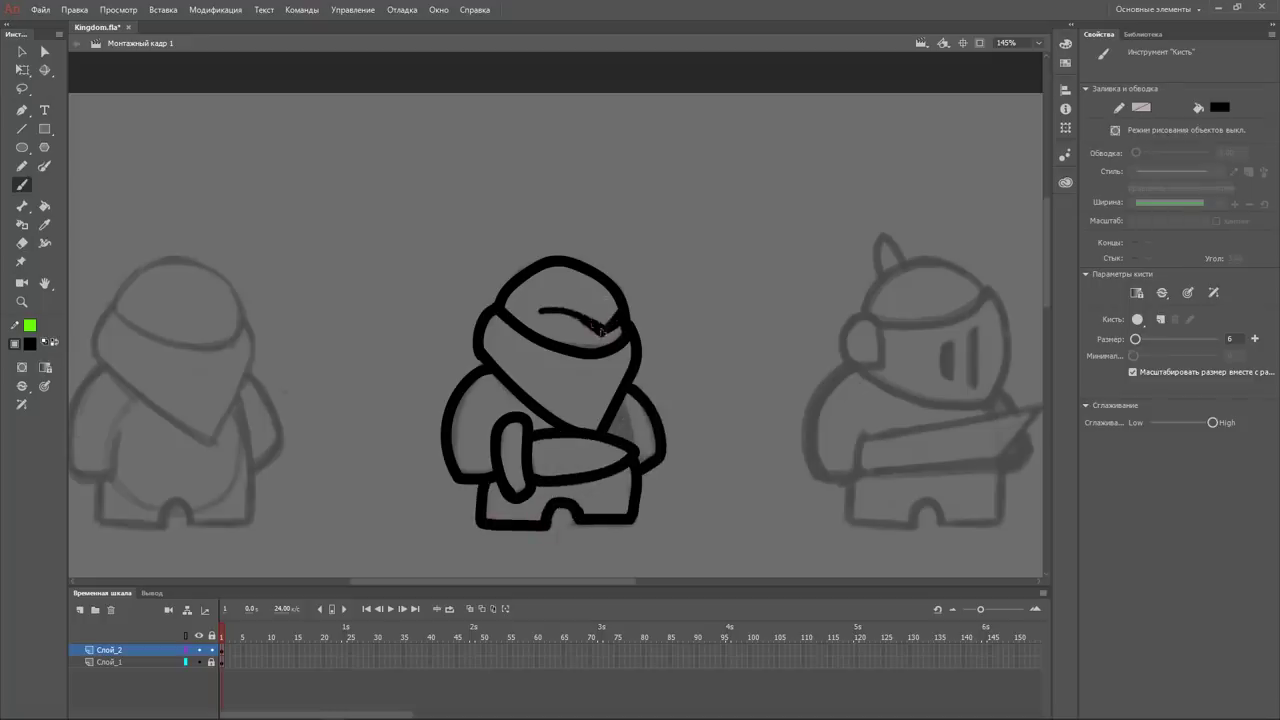
drag(603, 330, 620, 322)
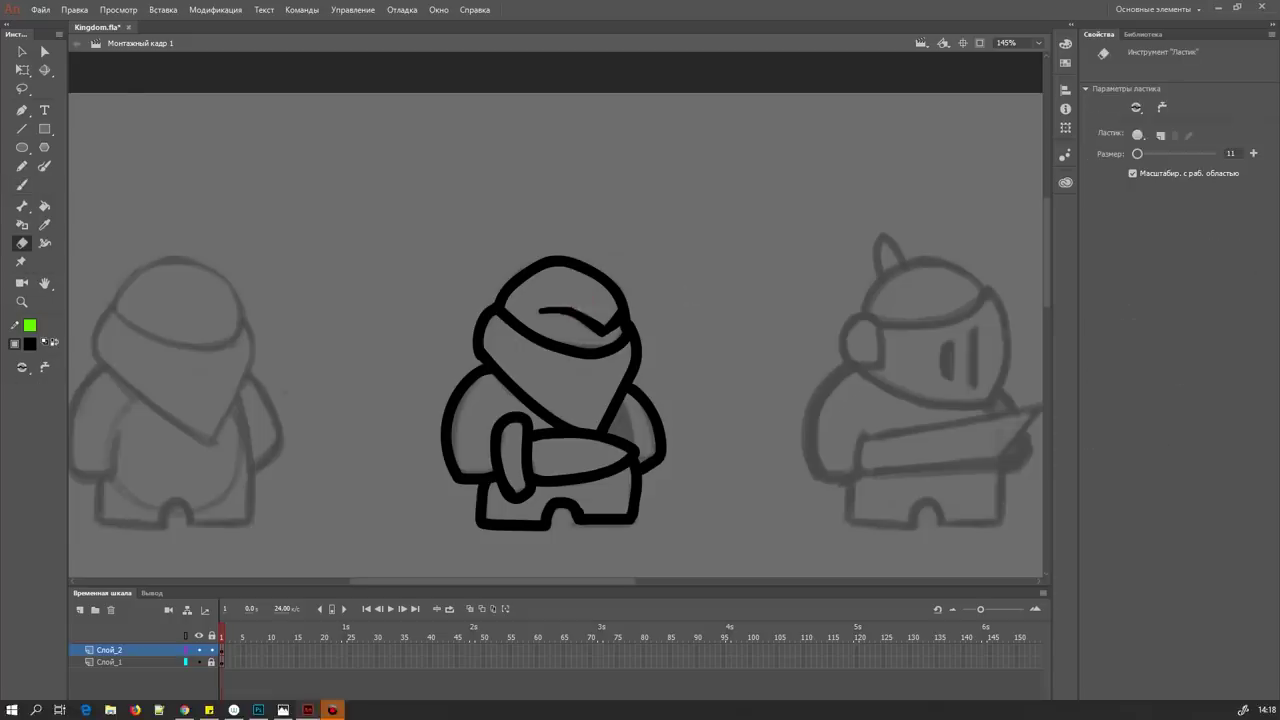
drag(871, 322, 636, 318)
Select the inked swordsman and place a copy of him to the right.
key(e)
key(v)
scroll(637, 318, left, 5)
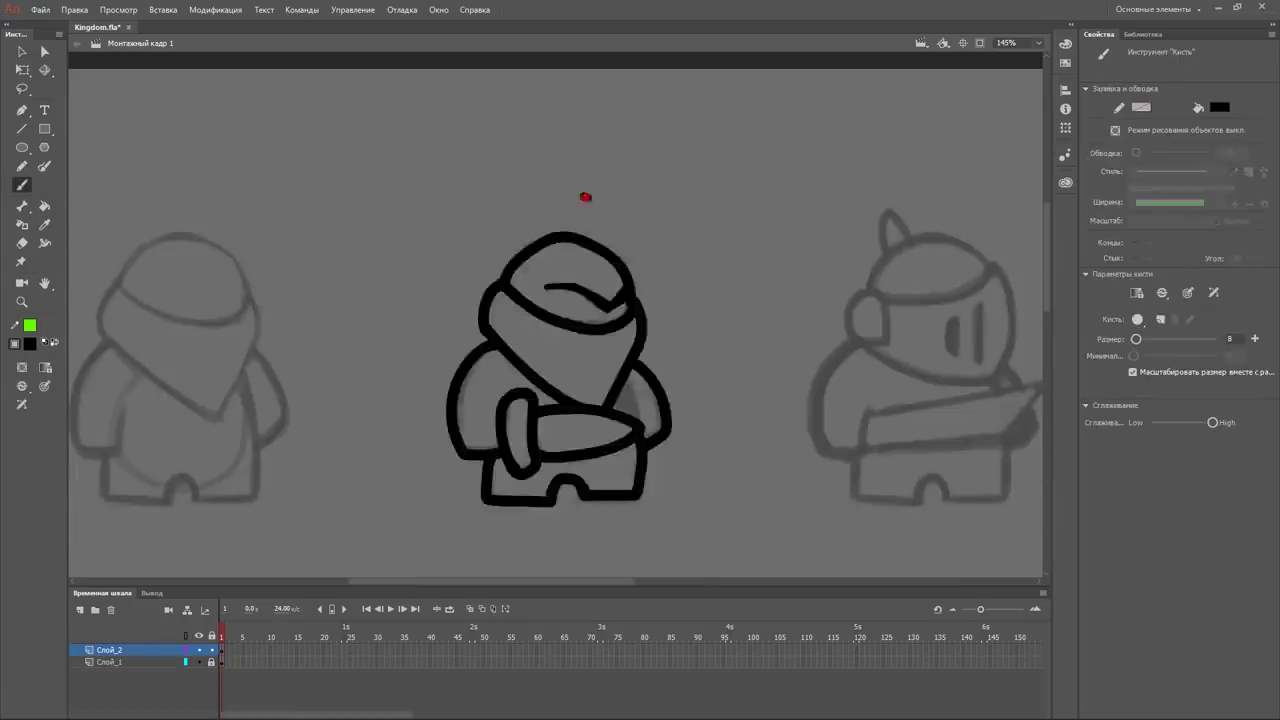
drag(430, 200, 606, 180)
drag(615, 268, 870, 268)
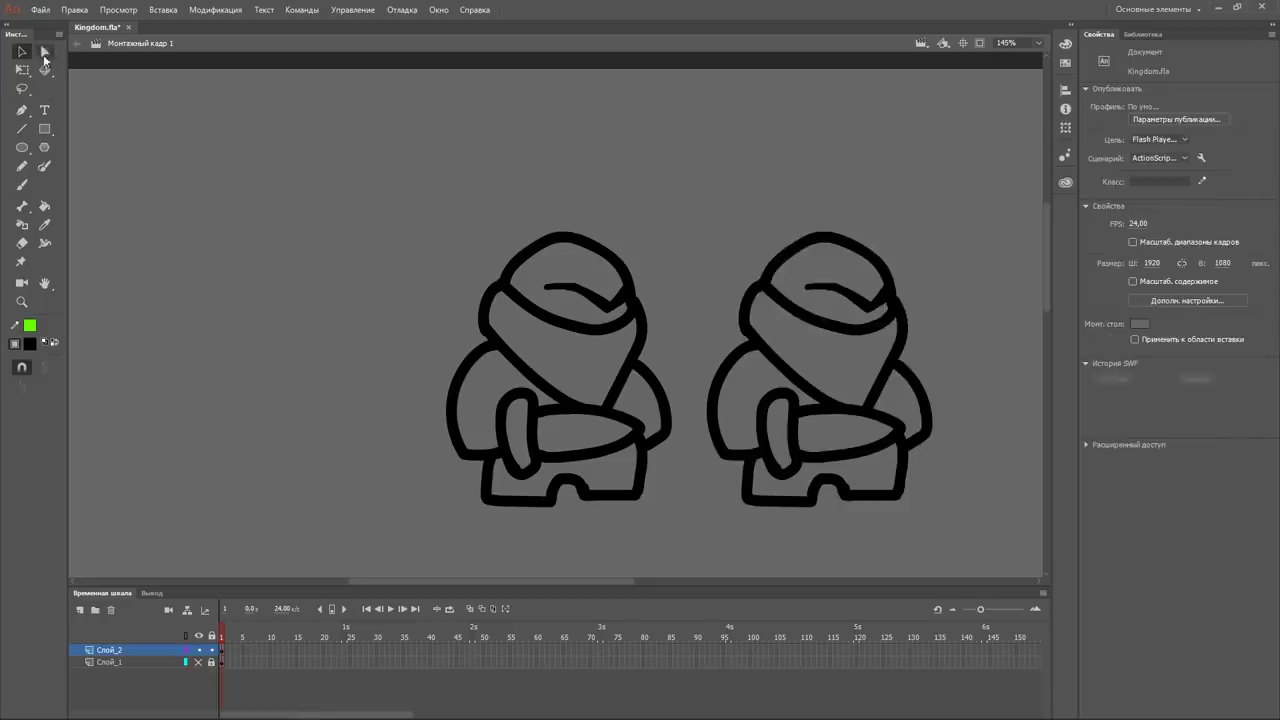
Refine the copy's helmet edge and arm outline with the brush.
key(l)
drag(740, 310, 903, 343)
key(b)
drag(754, 322, 768, 358)
drag(870, 408, 891, 370)
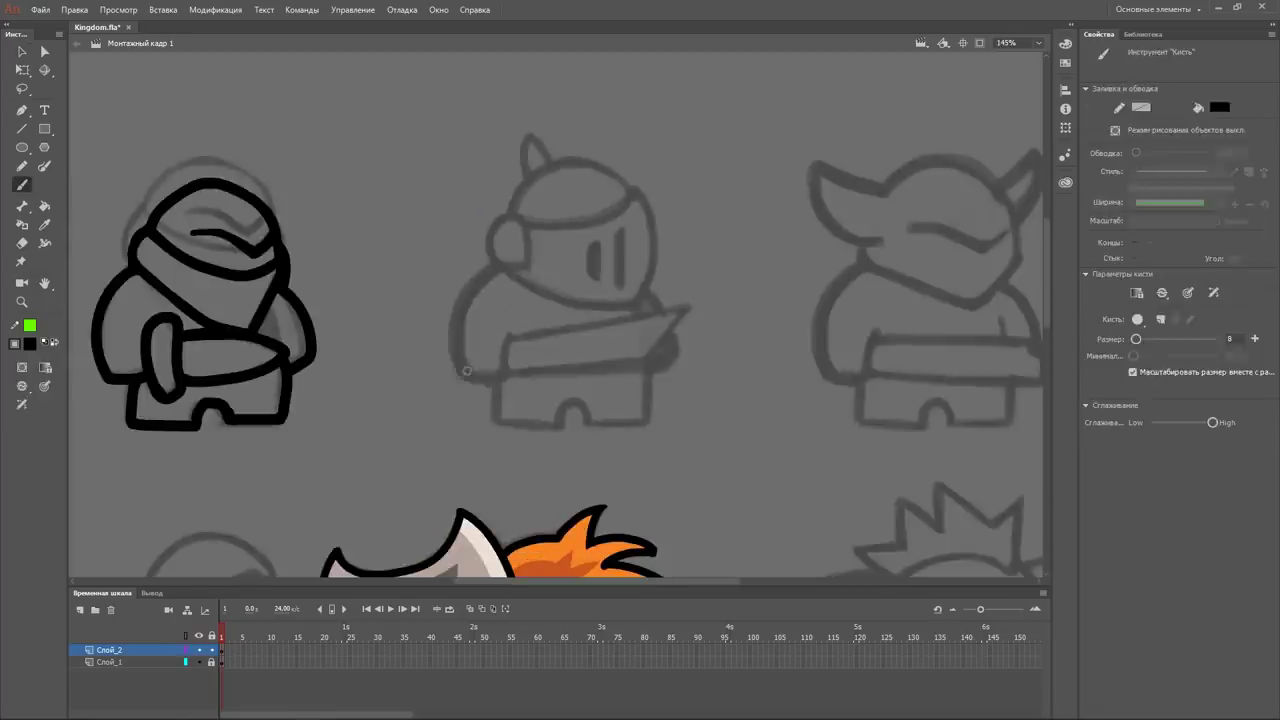
Ink the knight's helmet dome, horn and visor lines.
mouse_move(466, 377)
mouse_down()
mouse_move(500, 262)
mouse_move(642, 300)
mouse_move(634, 188)
mouse_move(514, 222)
mouse_move(520, 255)
mouse_up()
key(e)
key(b)
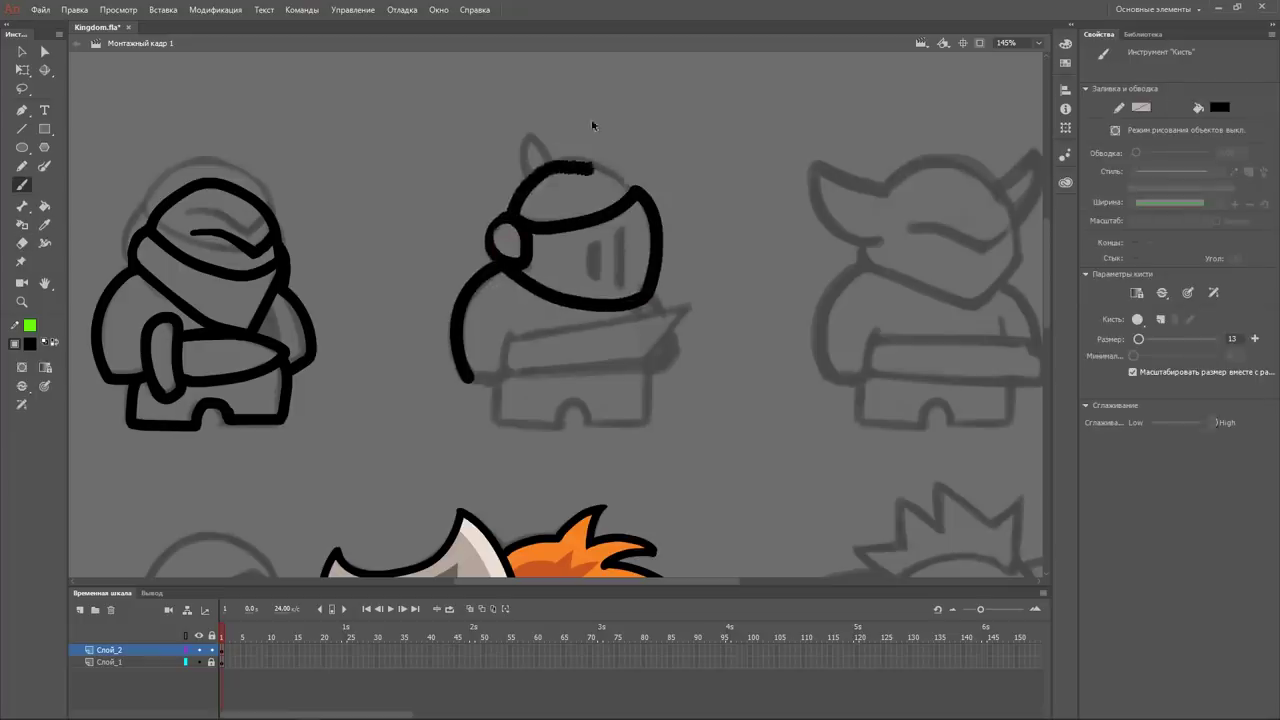
mouse_move(632, 188)
mouse_down()
mouse_move(522, 196)
mouse_move(553, 160)
mouse_up()
mouse_move(596, 244)
mouse_down()
mouse_move(596, 282)
mouse_move(622, 288)
mouse_up()
key(e)
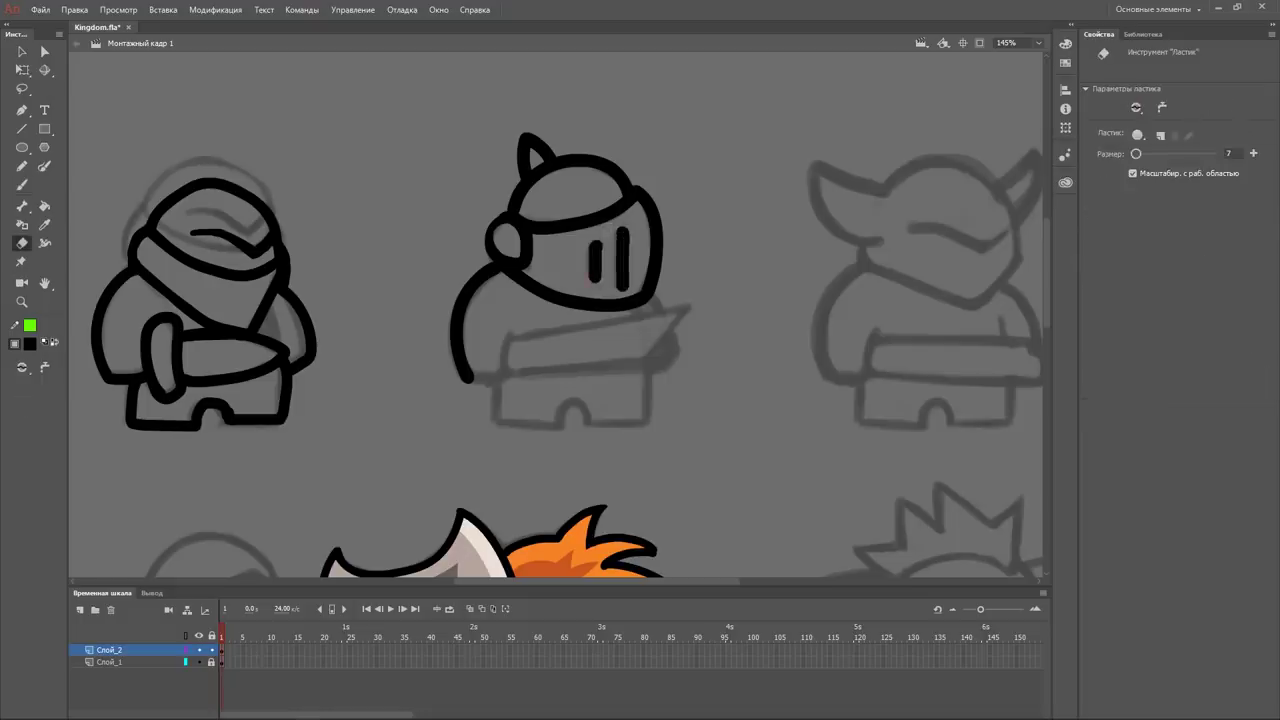
key(b)
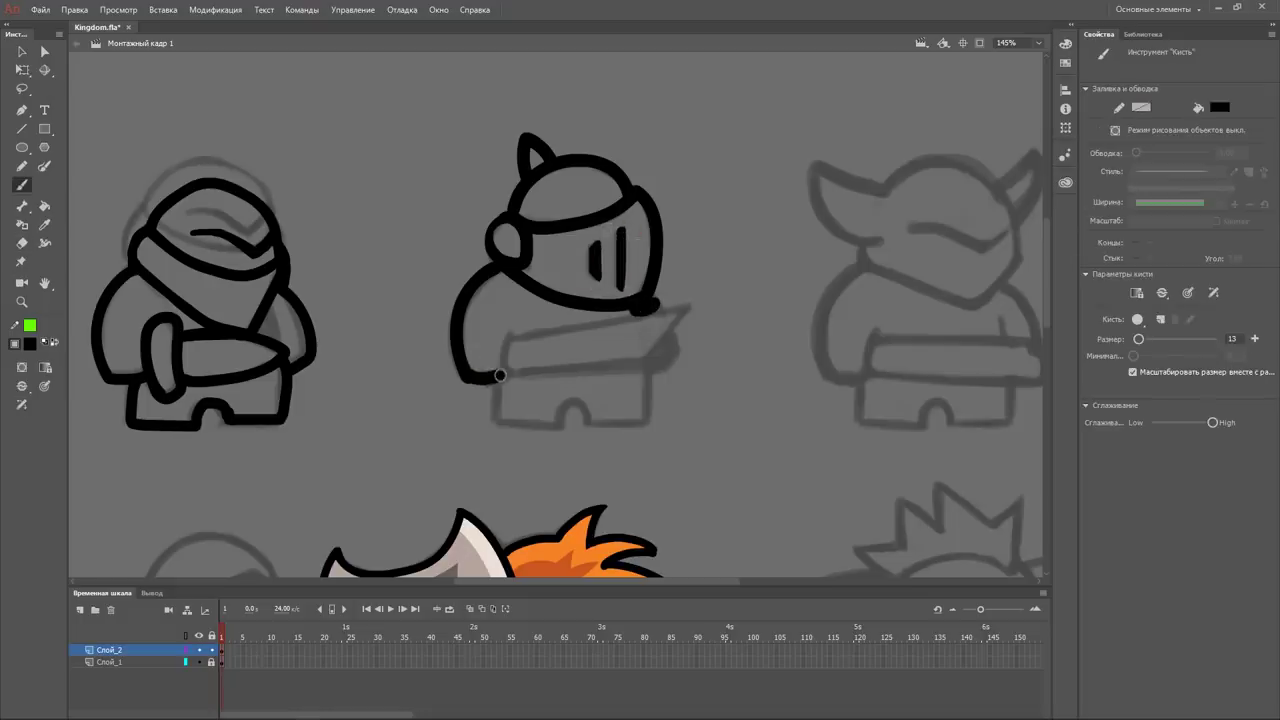
Ink the knight's sword edges with a filled tip, and his legs.
drag(527, 336, 690, 306)
drag(510, 372, 650, 370)
mouse_move(690, 308)
mouse_down()
mouse_move(655, 368)
mouse_move(655, 420)
mouse_up()
key(e)
mouse_move(492, 382)
mouse_down()
mouse_move(562, 423)
mouse_move(637, 420)
mouse_up()
key(b)
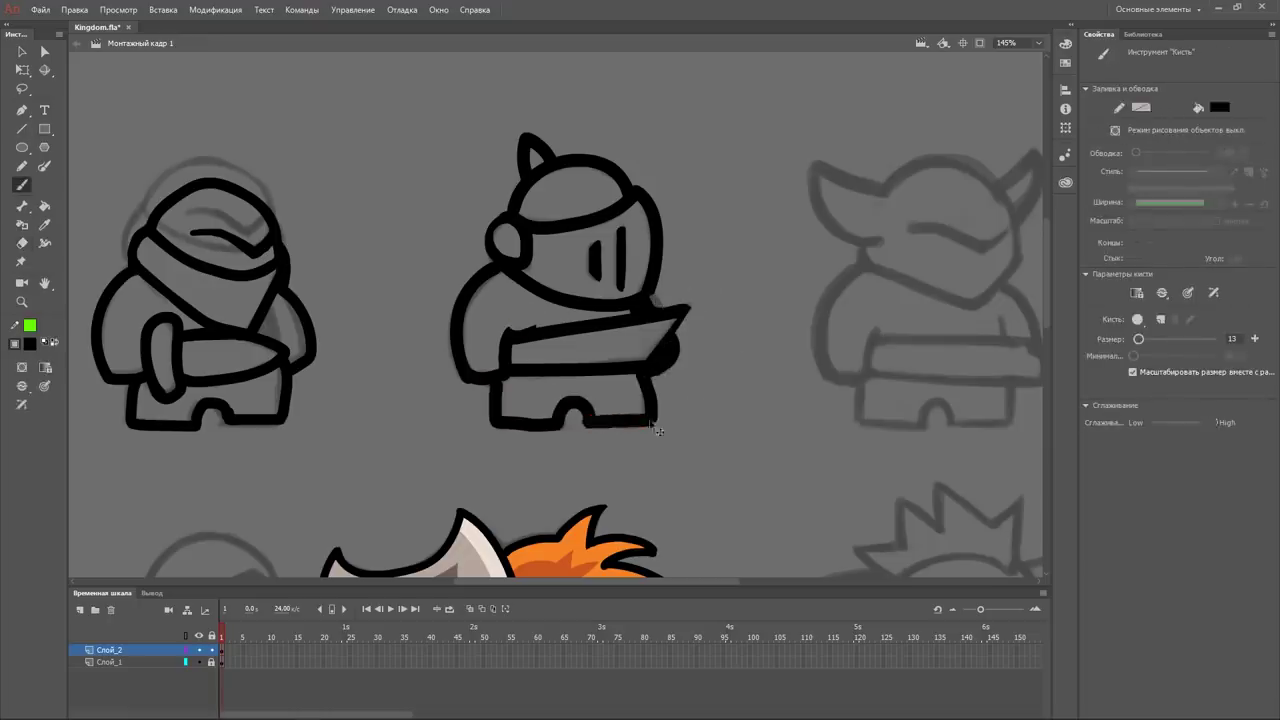
Ink the goblin's ears, top of head and jaw line.
drag(810, 262, 607, 280)
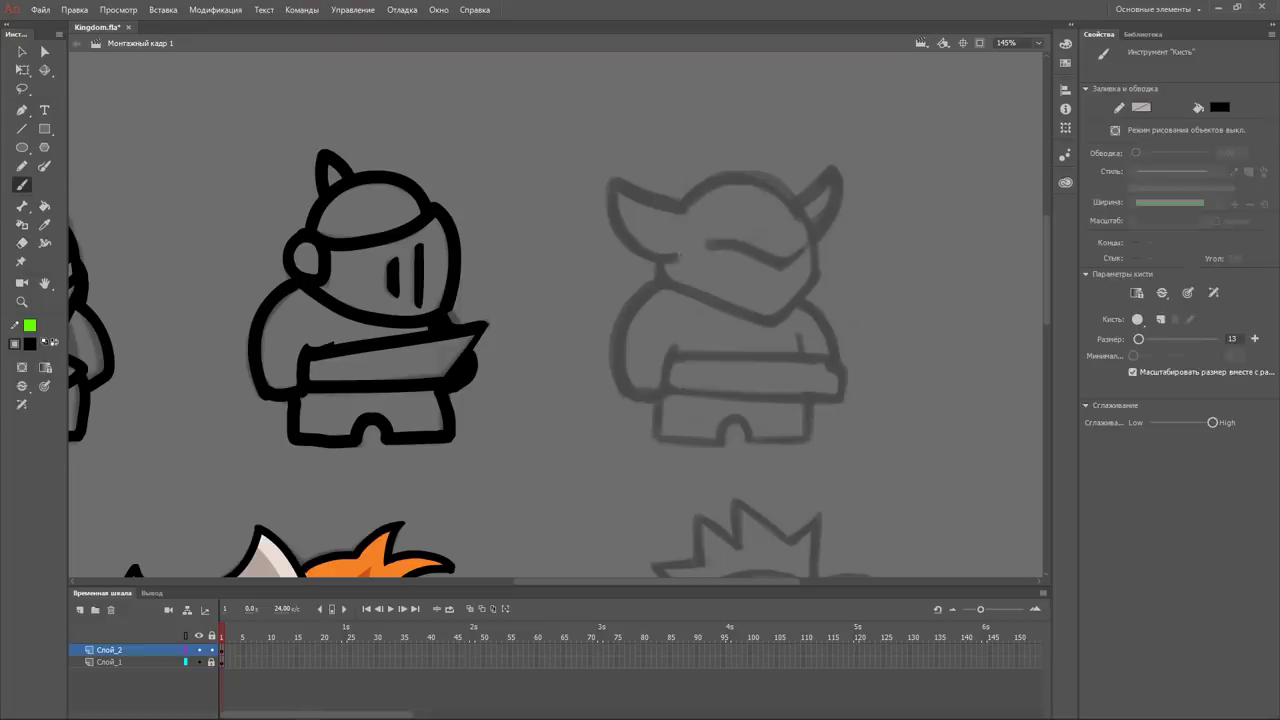
drag(690, 258, 685, 208)
drag(810, 235, 685, 208)
mouse_move(656, 262)
mouse_down()
mouse_move(824, 236)
mouse_move(779, 318)
mouse_move(822, 236)
mouse_up()
key(ctrl+z)
Ink the goblin's brow, shoulder and body outline, inner arm, pants and belt.
mouse_move(705, 245)
mouse_down()
mouse_move(776, 264)
mouse_move(838, 355)
mouse_up()
drag(660, 270, 625, 395)
mouse_move(678, 338)
mouse_down()
mouse_move(640, 398)
mouse_move(656, 440)
mouse_move(810, 440)
mouse_move(808, 396)
mouse_up()
drag(678, 352, 840, 365)
key(ctrl+z)
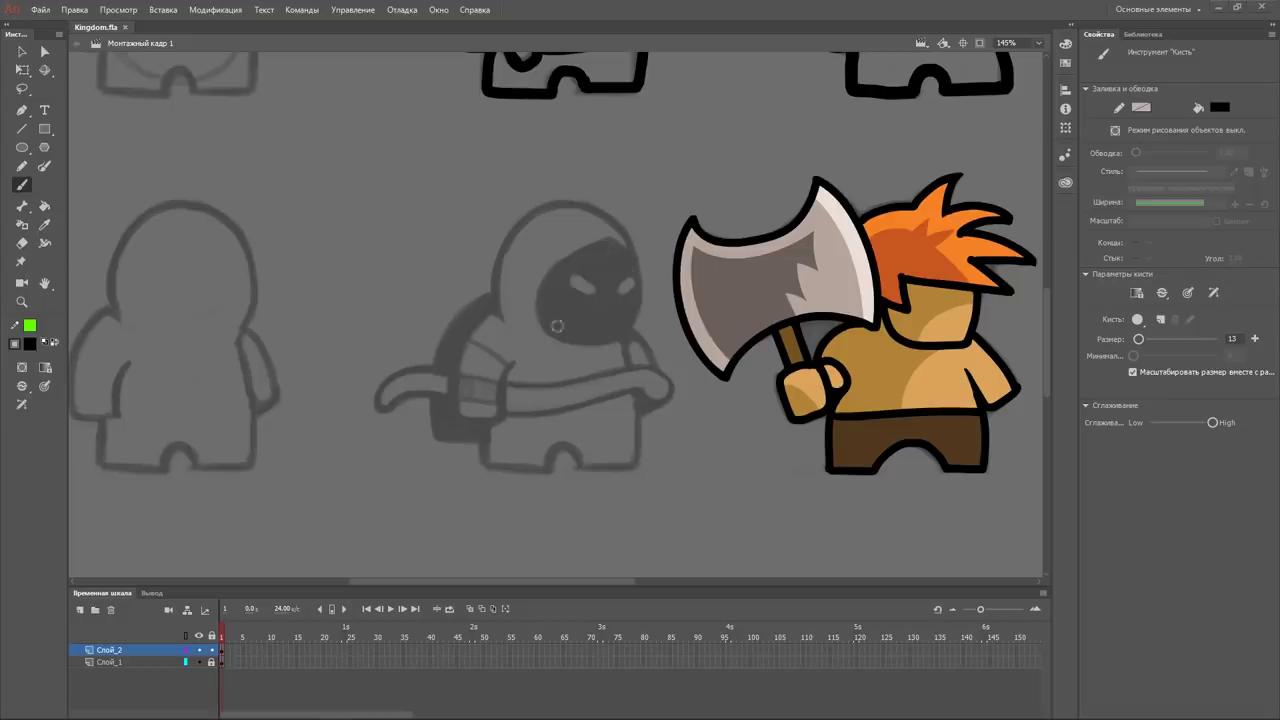
Ink the hooded figure's back, front and hood outline with thick strokes.
drag(440, 360, 440, 440)
drag(495, 296, 480, 434)
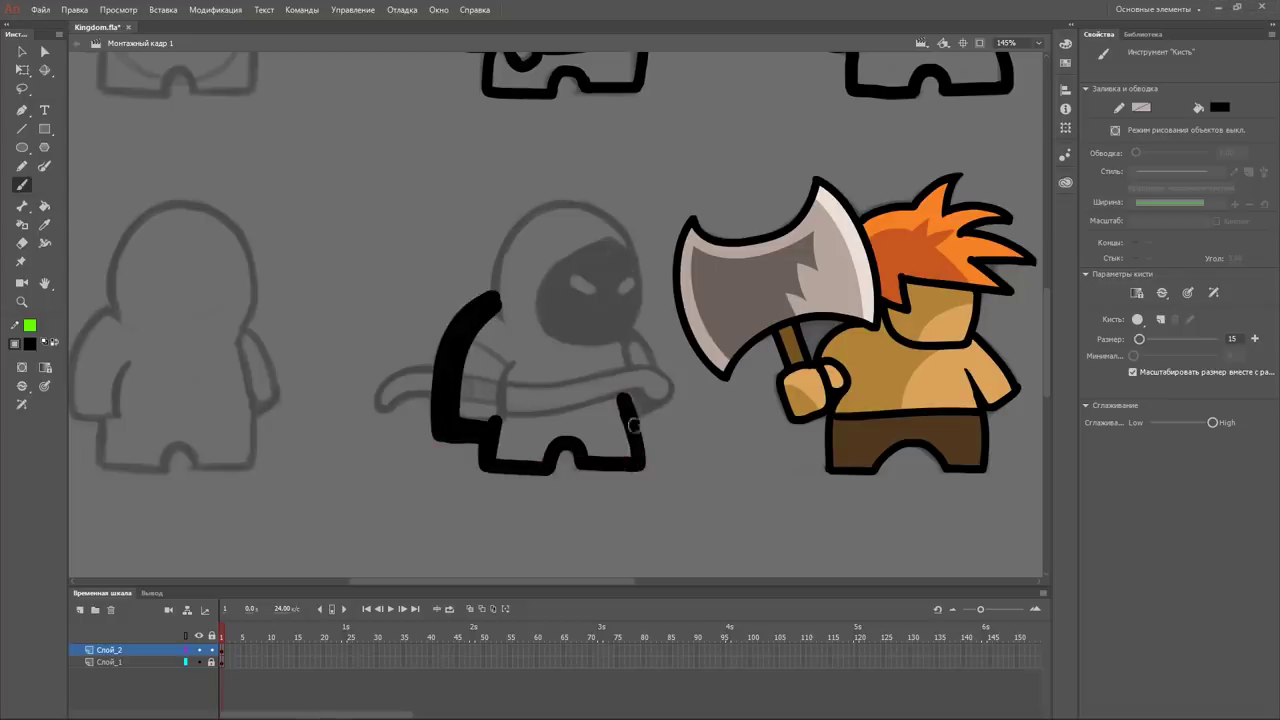
drag(619, 367, 640, 466)
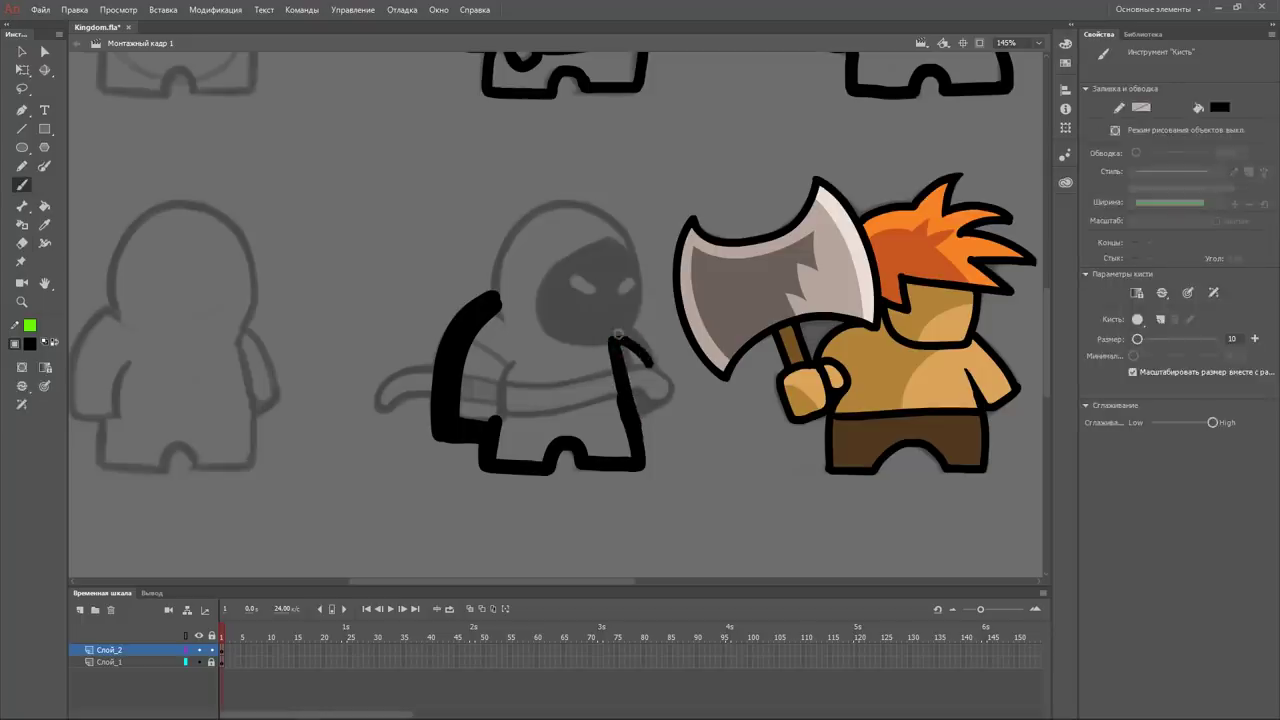
drag(612, 244, 638, 330)
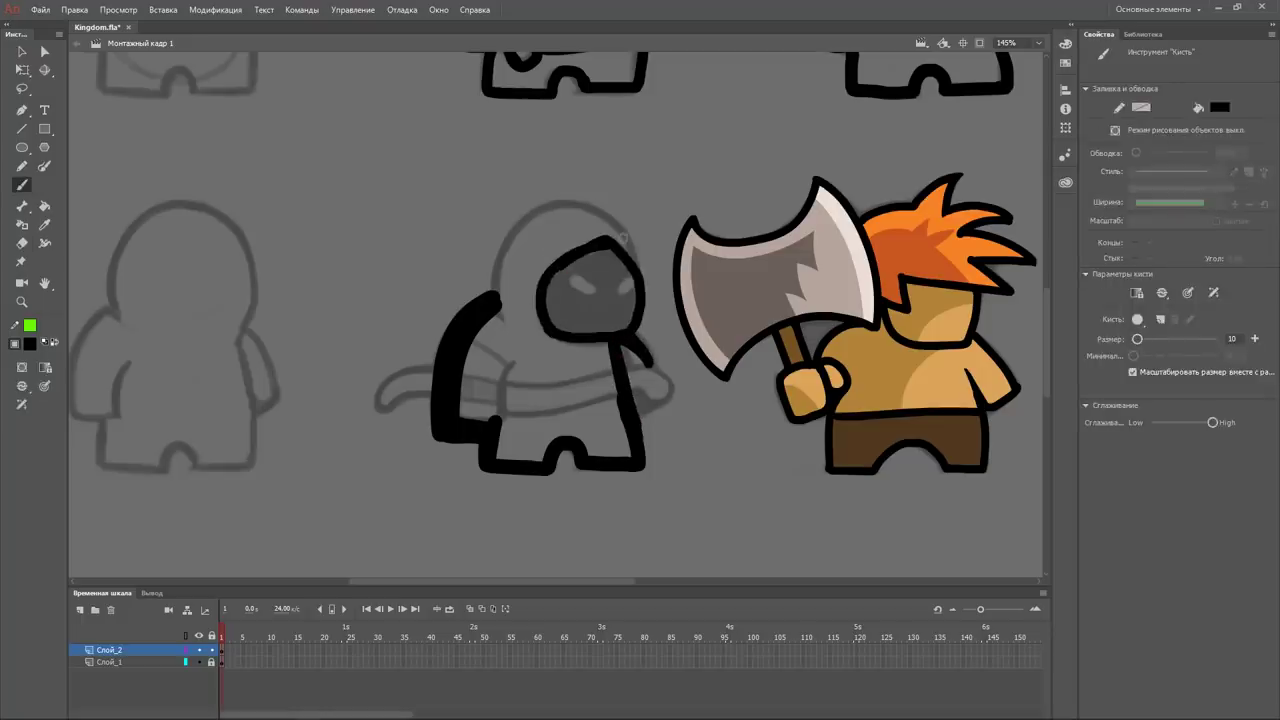
drag(510, 320, 640, 265)
key(e)
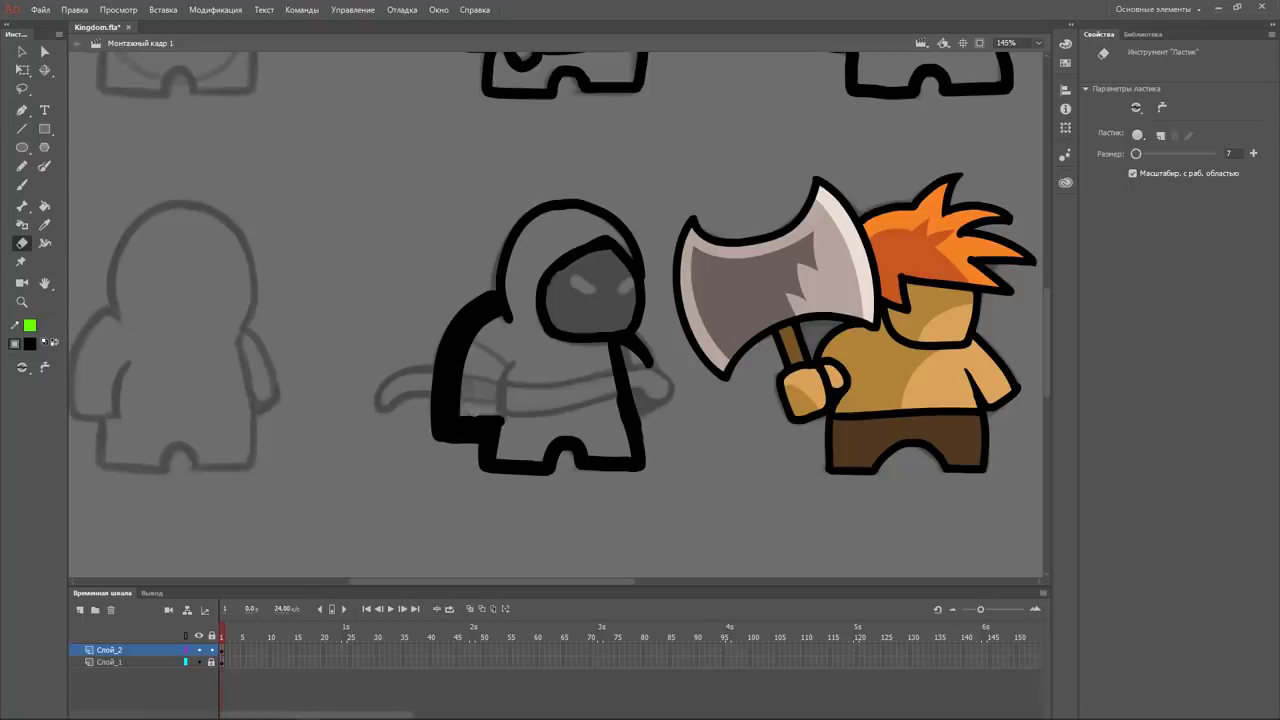
key(b)
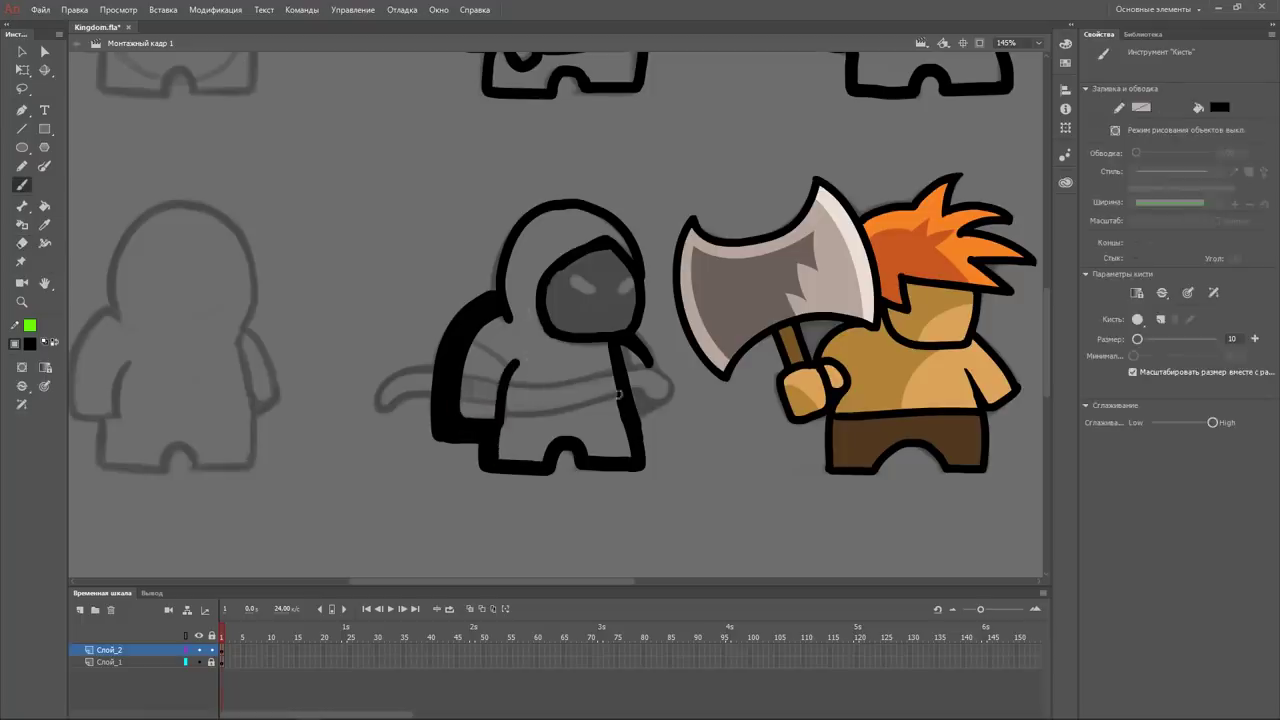
Ink its arm and curled tail, erase a stray mark, and paint the face solid black.
drag(632, 414, 657, 369)
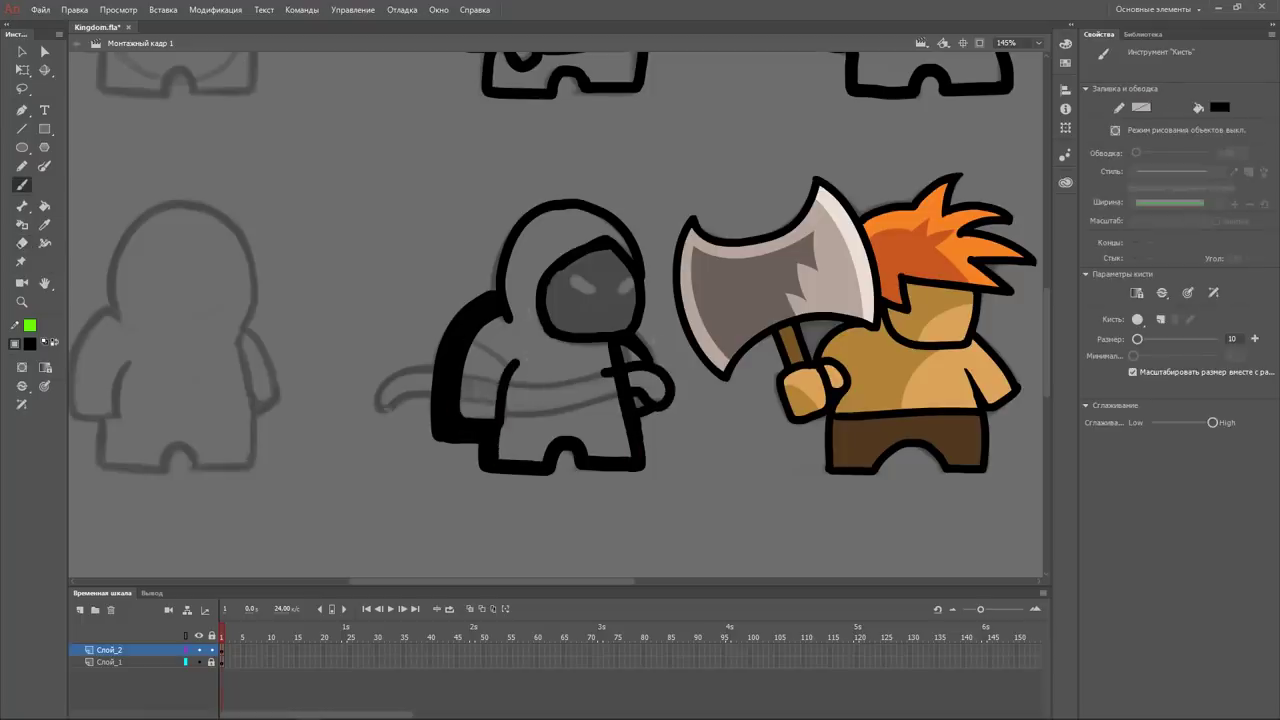
drag(432, 385, 380, 380)
drag(515, 362, 533, 384)
key(e)
drag(634, 381, 606, 389)
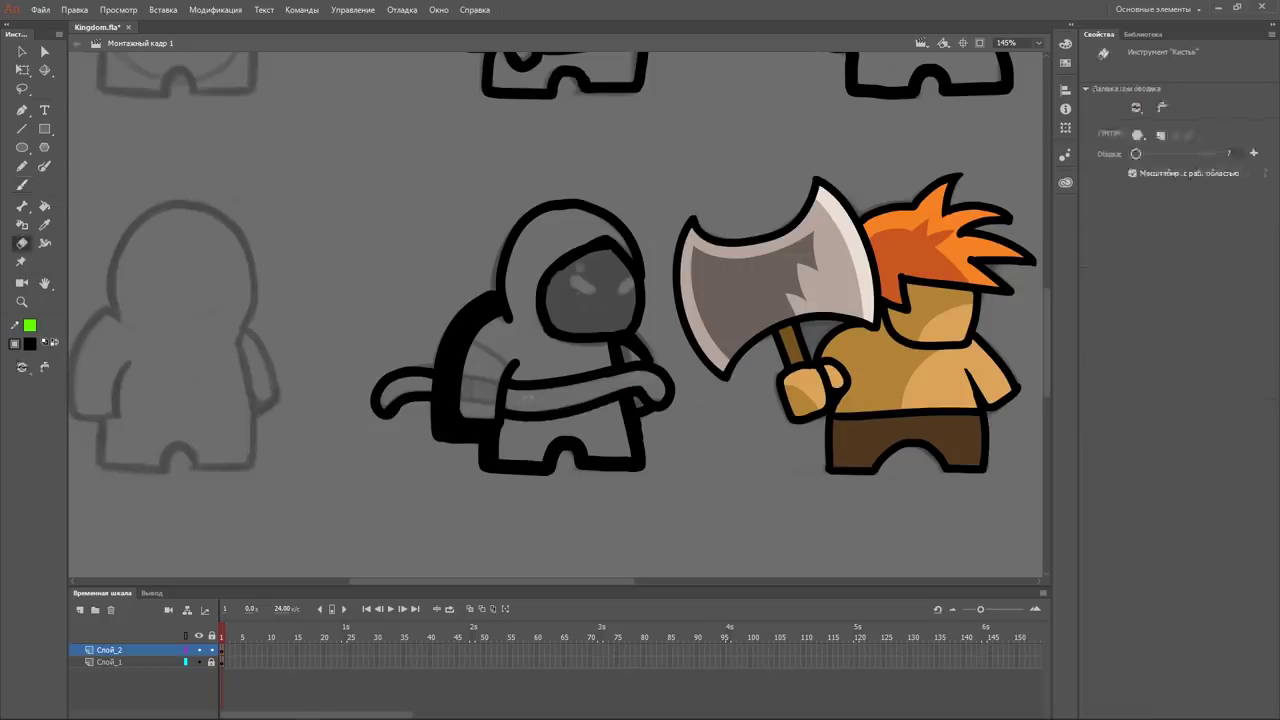
key(b)
drag(570, 280, 630, 290)
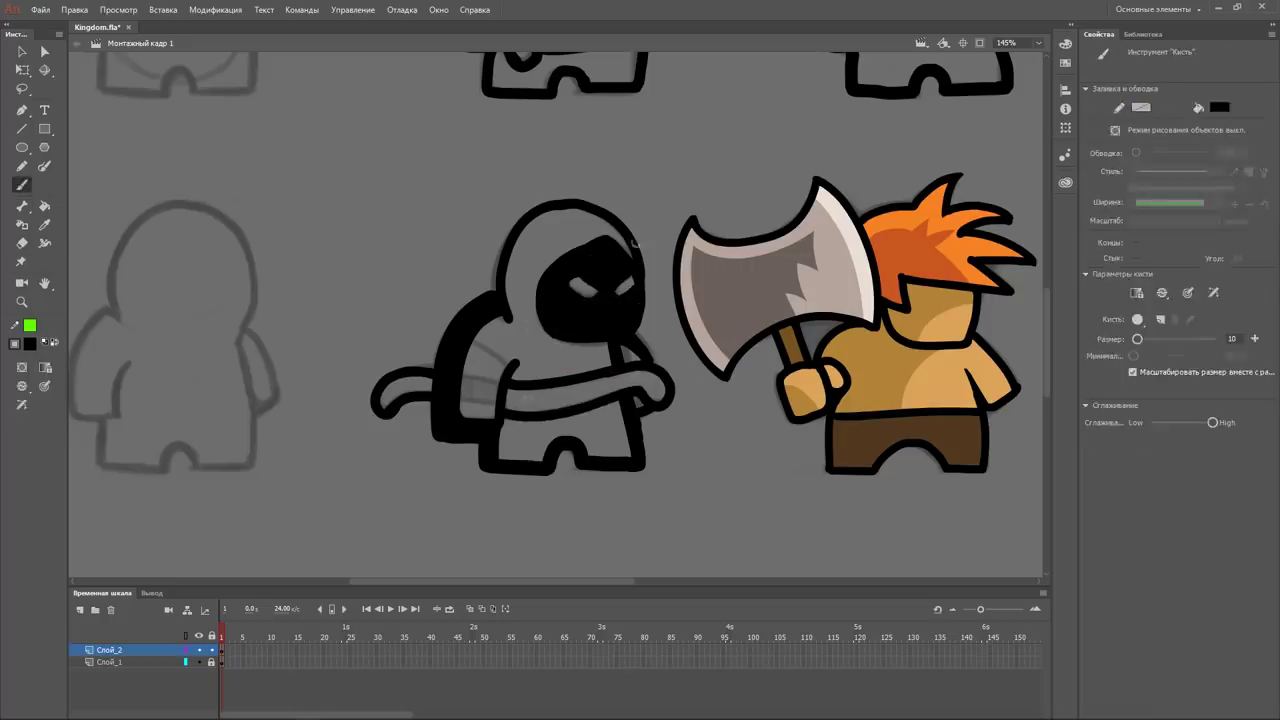
Ink the orc's head curve, eyebrow, spiky hair and right side of the face.
scroll(793, 370, right, 10)
mouse_move(538, 345)
mouse_down()
mouse_move(422, 305)
mouse_move(636, 270)
mouse_up()
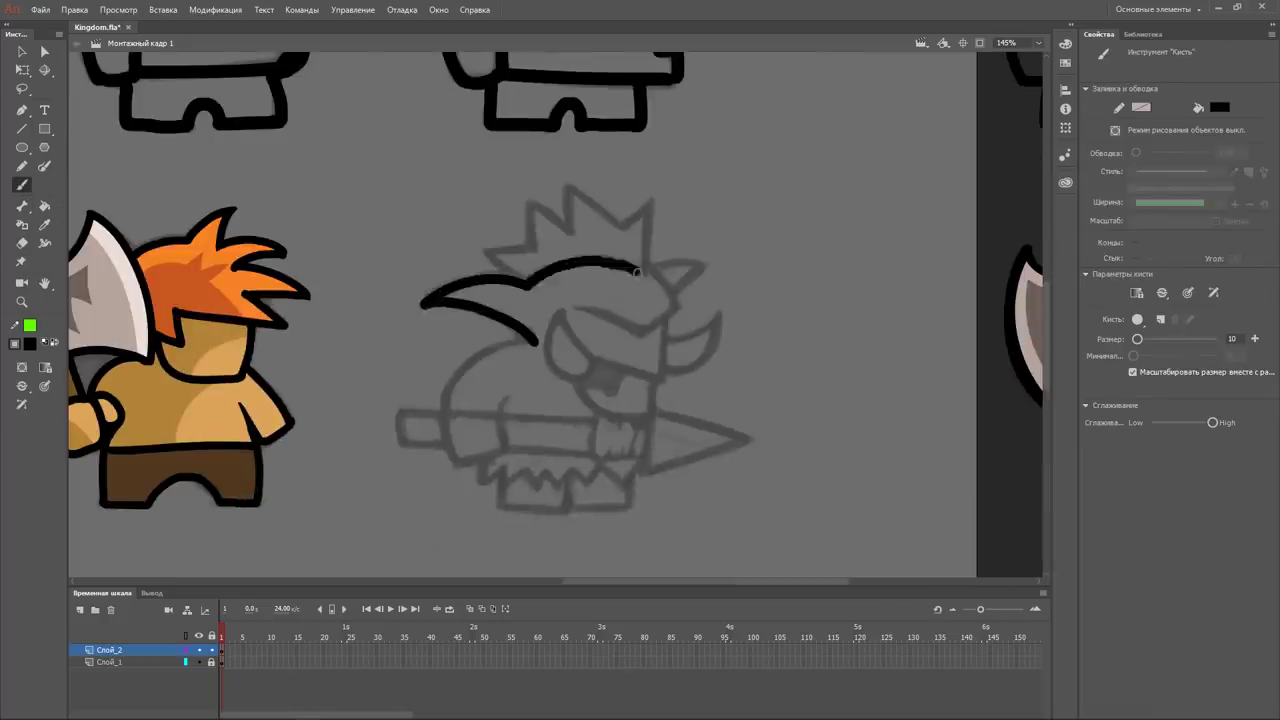
drag(648, 205, 641, 272)
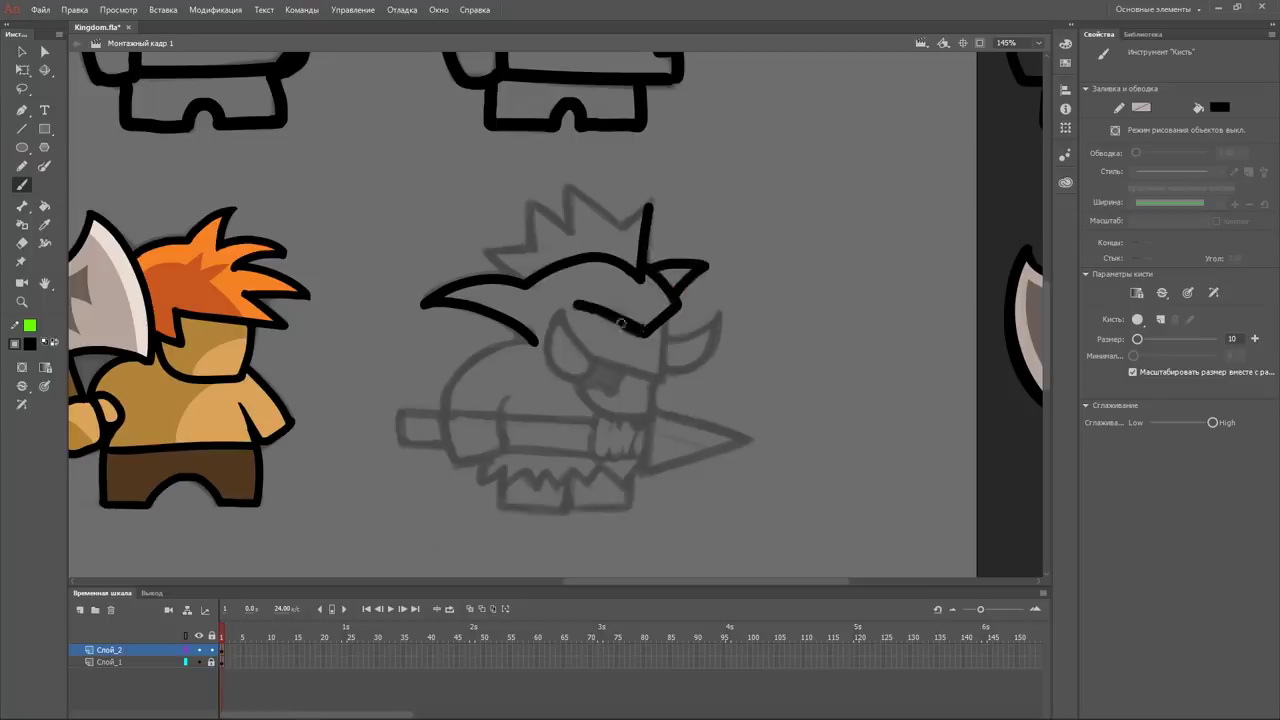
drag(641, 331, 648, 326)
mouse_move(485, 245)
mouse_down()
mouse_move(527, 200)
mouse_move(652, 203)
mouse_up()
drag(595, 357, 660, 380)
mouse_move(665, 320)
mouse_down()
mouse_move(659, 379)
mouse_move(565, 310)
mouse_up()
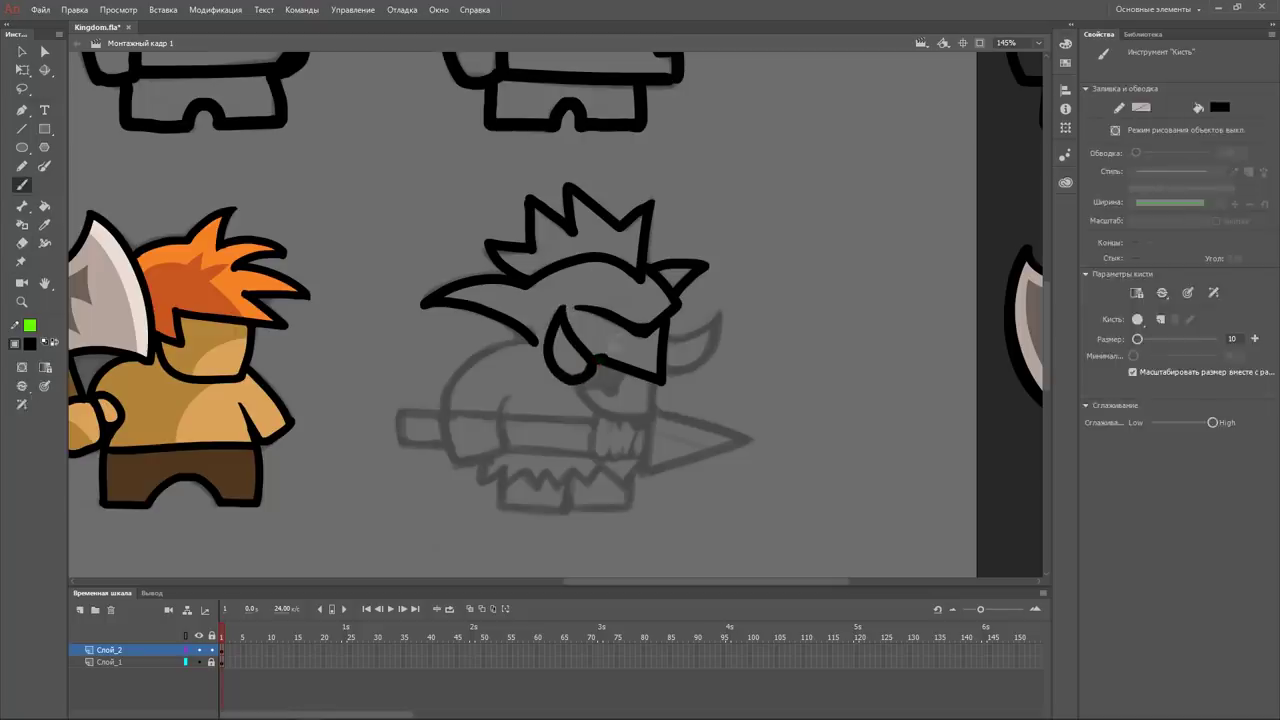
Ink the orc's horn, left-side curve, jagged teeth and spear with pointed tip.
drag(652, 380, 670, 342)
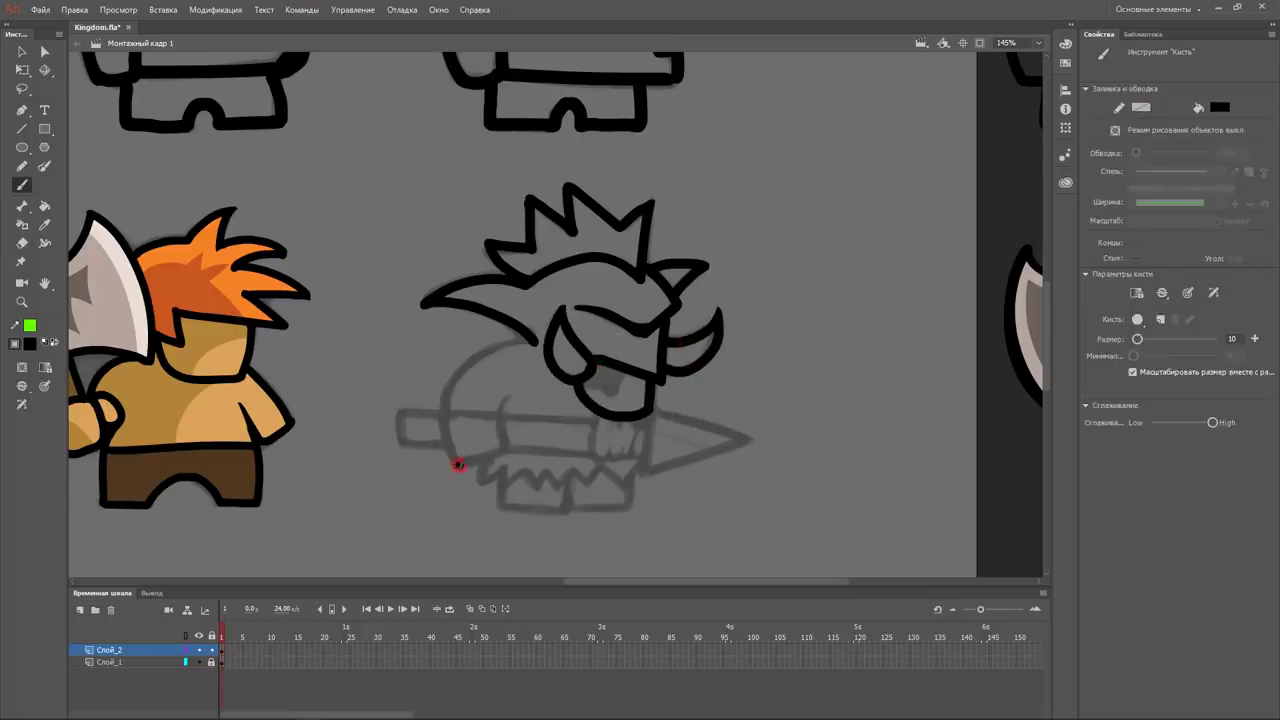
drag(452, 464, 520, 339)
mouse_move(503, 395)
mouse_down()
mouse_move(500, 450)
mouse_move(640, 460)
mouse_up()
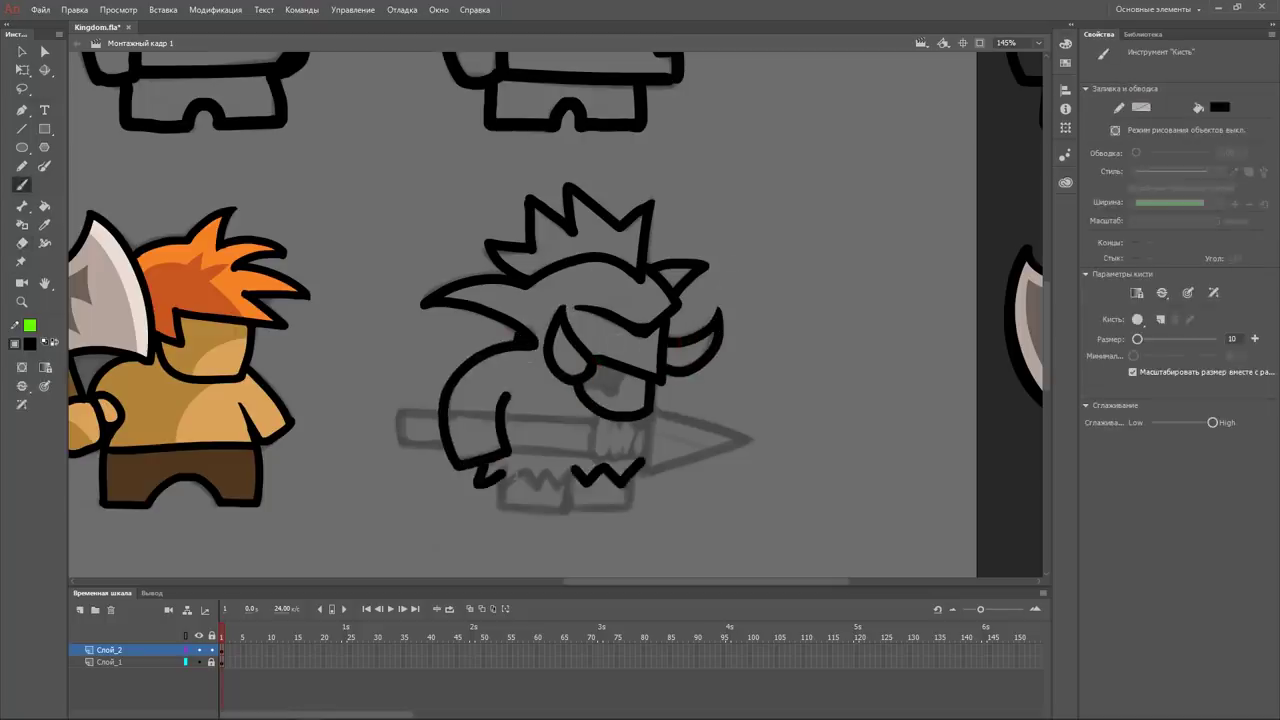
drag(446, 410, 750, 440)
drag(598, 414, 627, 452)
key(ctrl+z)
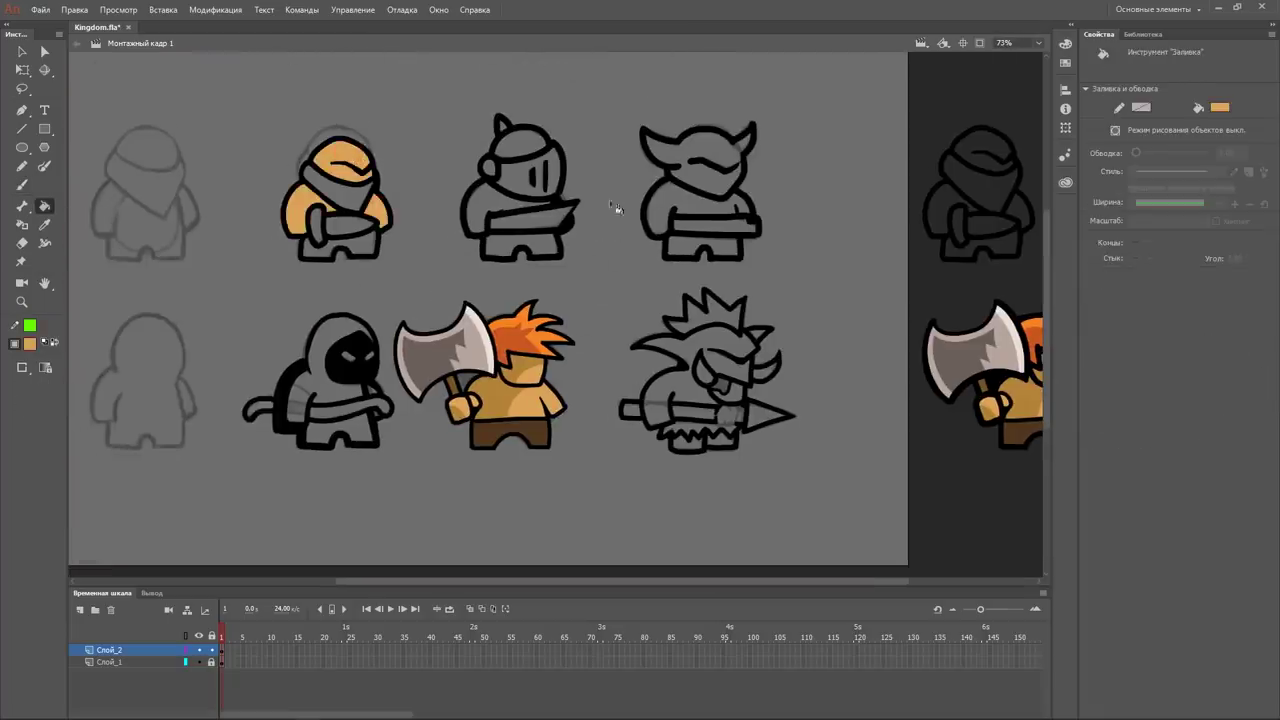
Fill the knight's body orange, his helmet grey, and the bandit's legs dark blue.
click(520, 205)
click(29, 343)
click(527, 160)
click(29, 343)
click(257, 323)
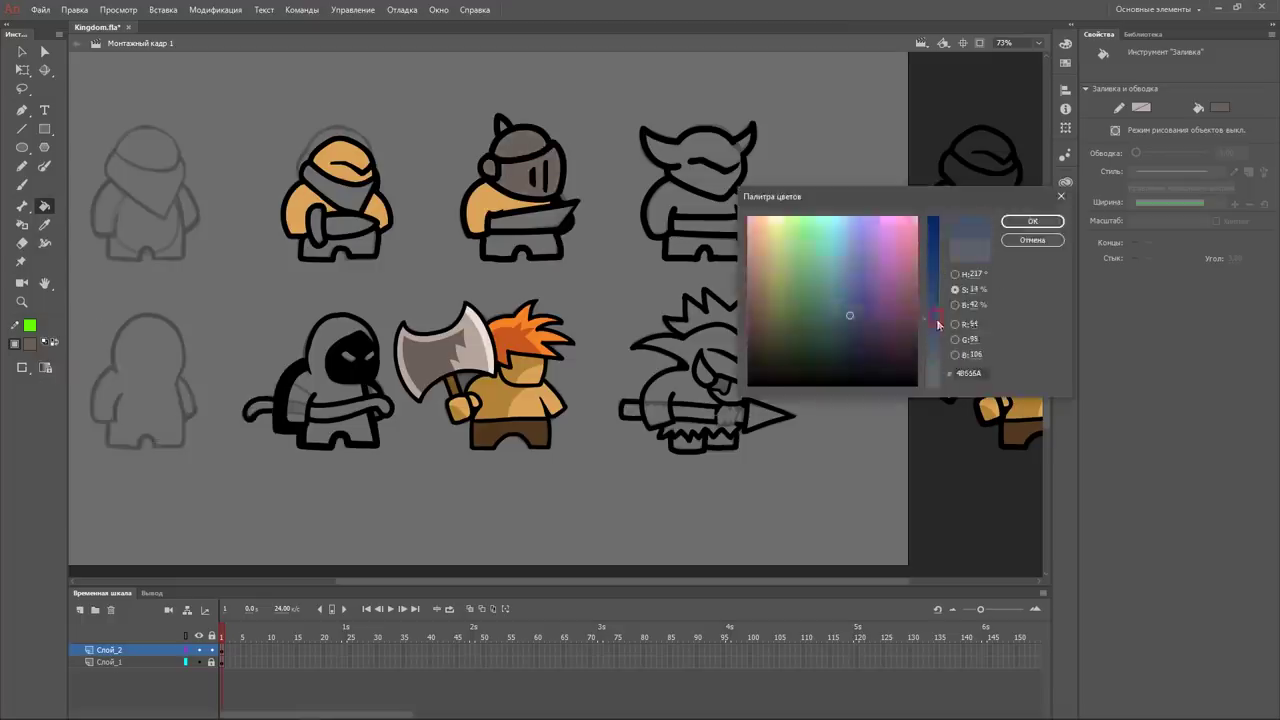
click(1033, 220)
click(335, 243)
Fill the bandit's scarf orange-red and both the bandit's and knight's blades white.
click(29, 343)
click(257, 358)
click(933, 255)
click(753, 268)
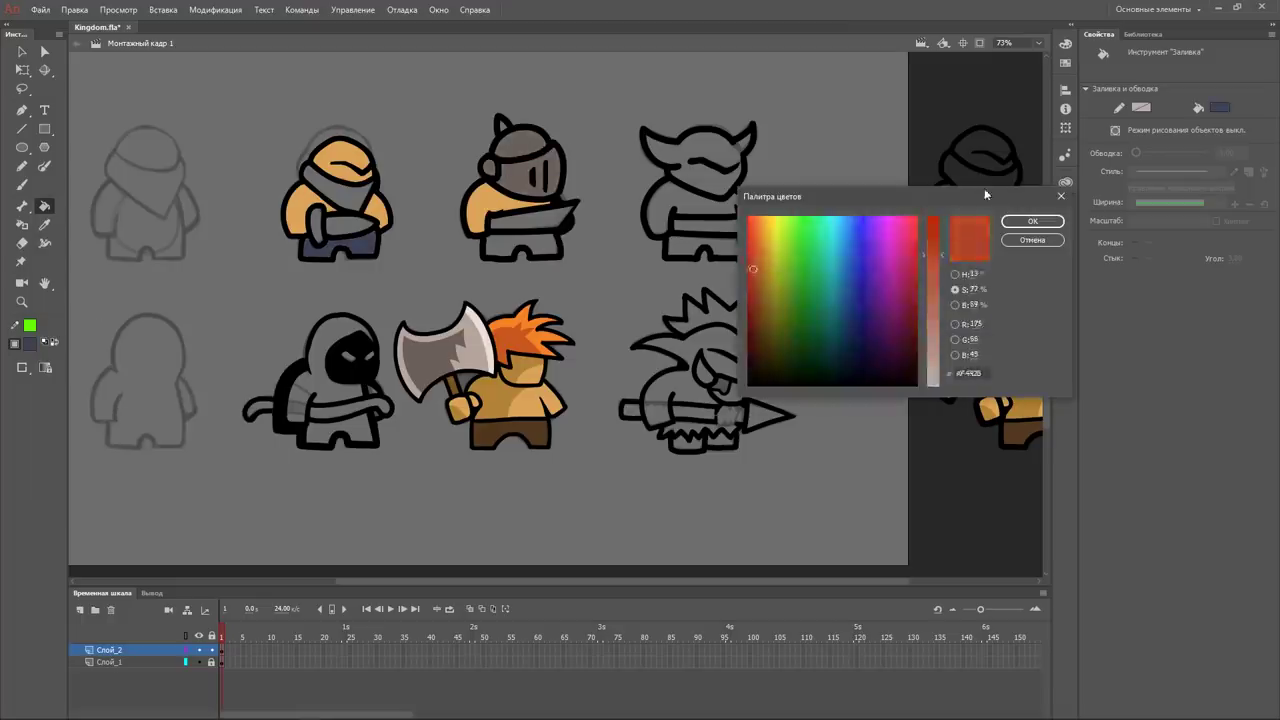
click(1033, 220)
click(340, 185)
click(355, 230)
click(548, 222)
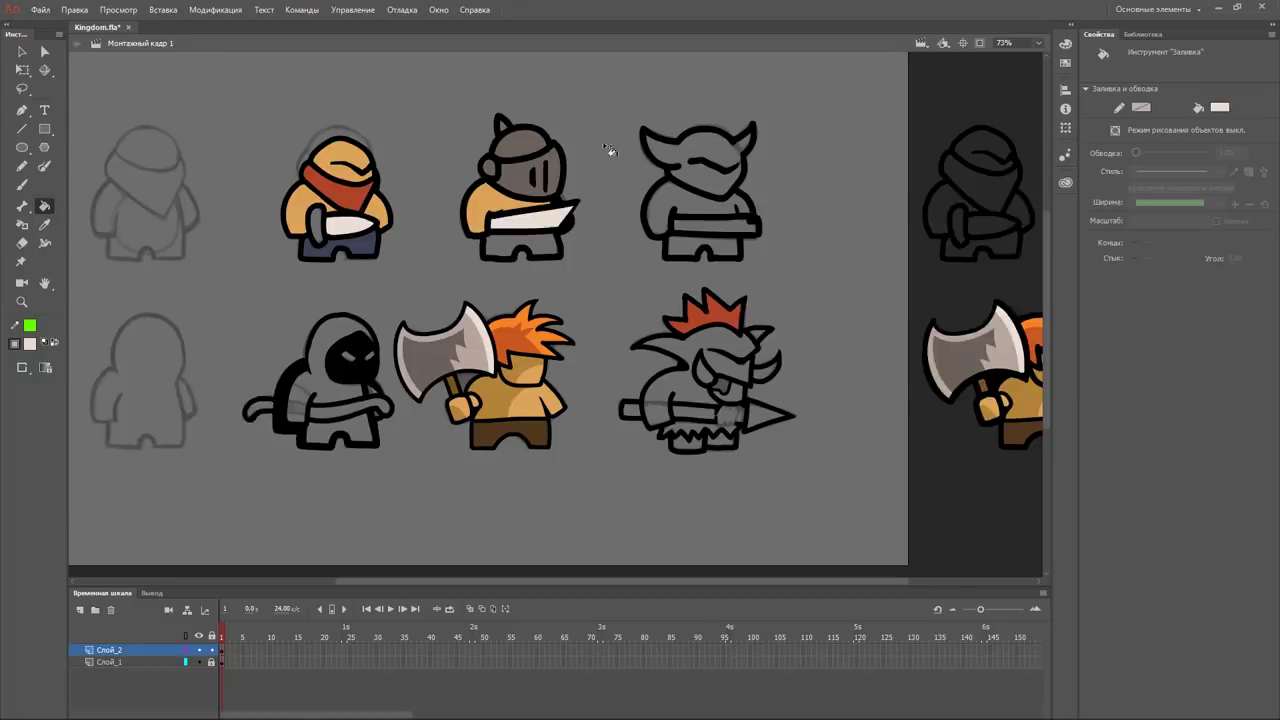
Fill the knight's legs brown.
click(29, 343)
click(257, 358)
click(933, 255)
click(769, 241)
click(1033, 220)
click(29, 343)
Fill the orc's body teal and its spear shaft brown.
click(150, 440)
click(520, 245)
click(29, 343)
click(257, 358)
click(830, 270)
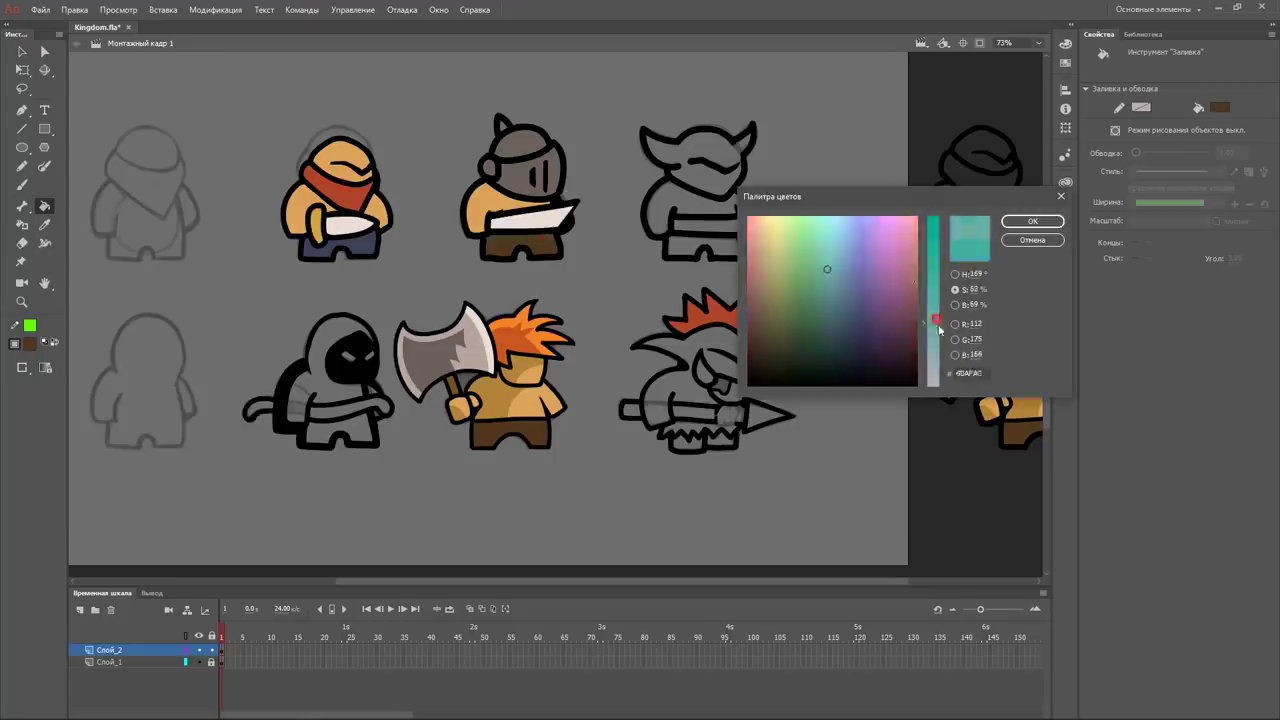
click(1033, 220)
click(778, 341)
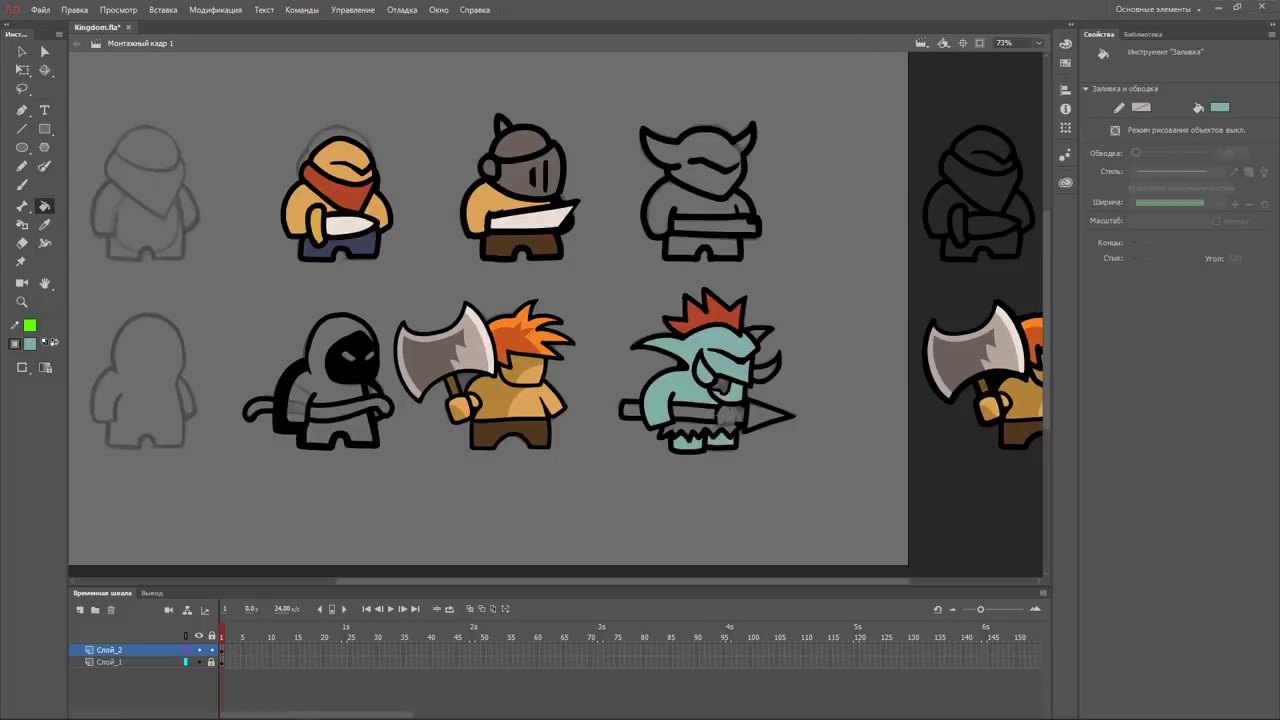
click(700, 413)
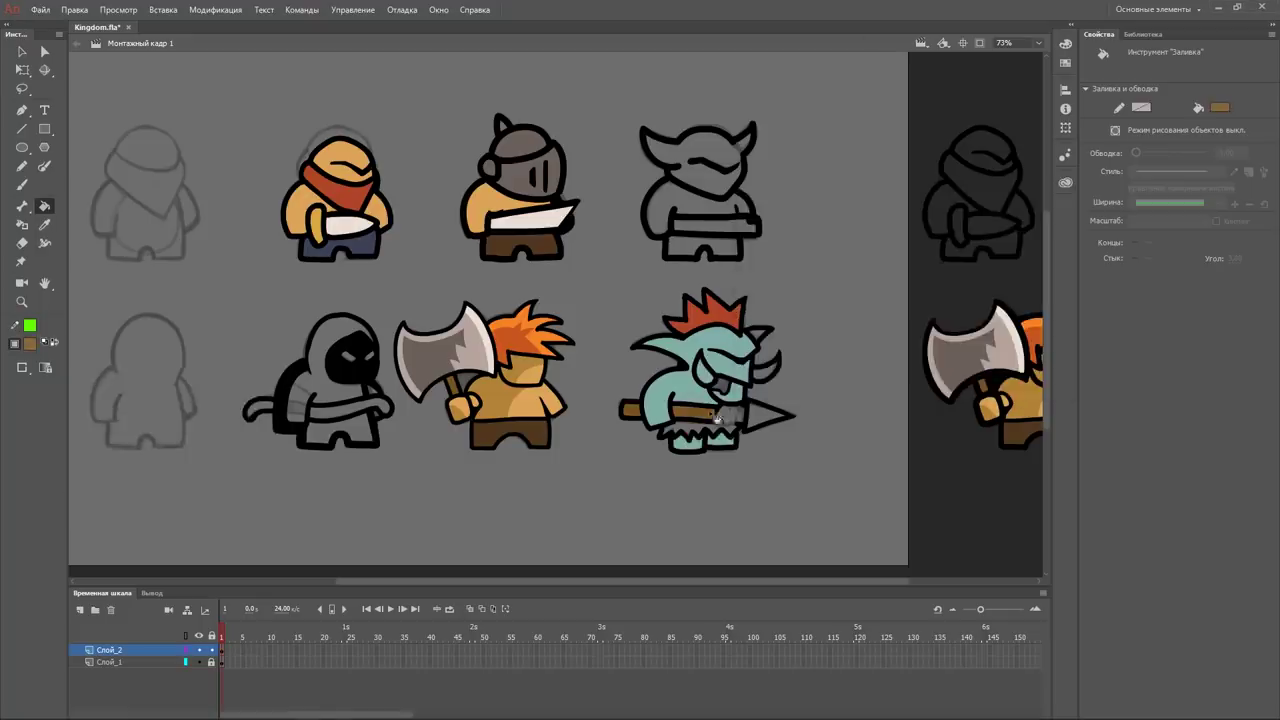
Zoom in on the orc and draw a guide line splitting the spear area.
key(ctrl+equal)
drag(542, 296, 620, 389)
mouse_move(466, 107)
mouse_down()
mouse_move(534, 226)
mouse_move(714, 376)
mouse_up()
click(21, 185)
click(29, 343)
click(70, 378)
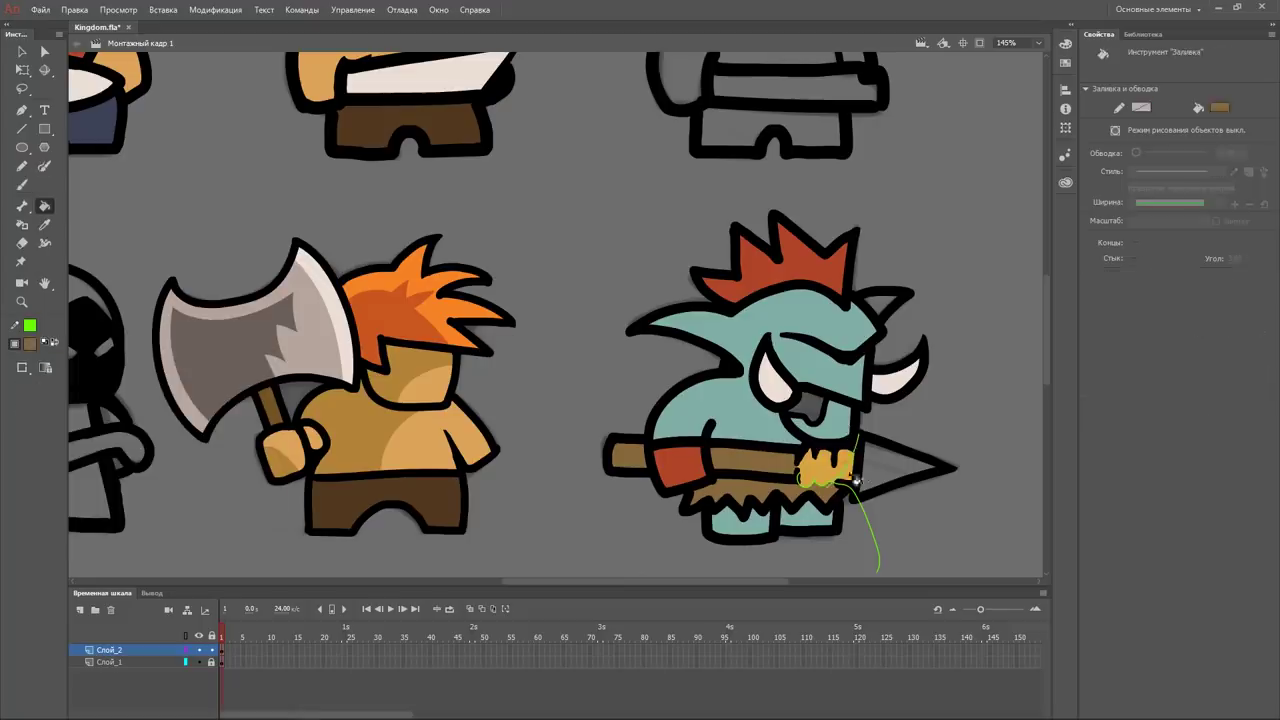
Fill the orc's spear tip light grey-blue.
key(k)
click(29, 343)
click(266, 358)
click(1032, 224)
click(900, 462)
Set the brush colour to bright green for shading guide lines.
click(29, 343)
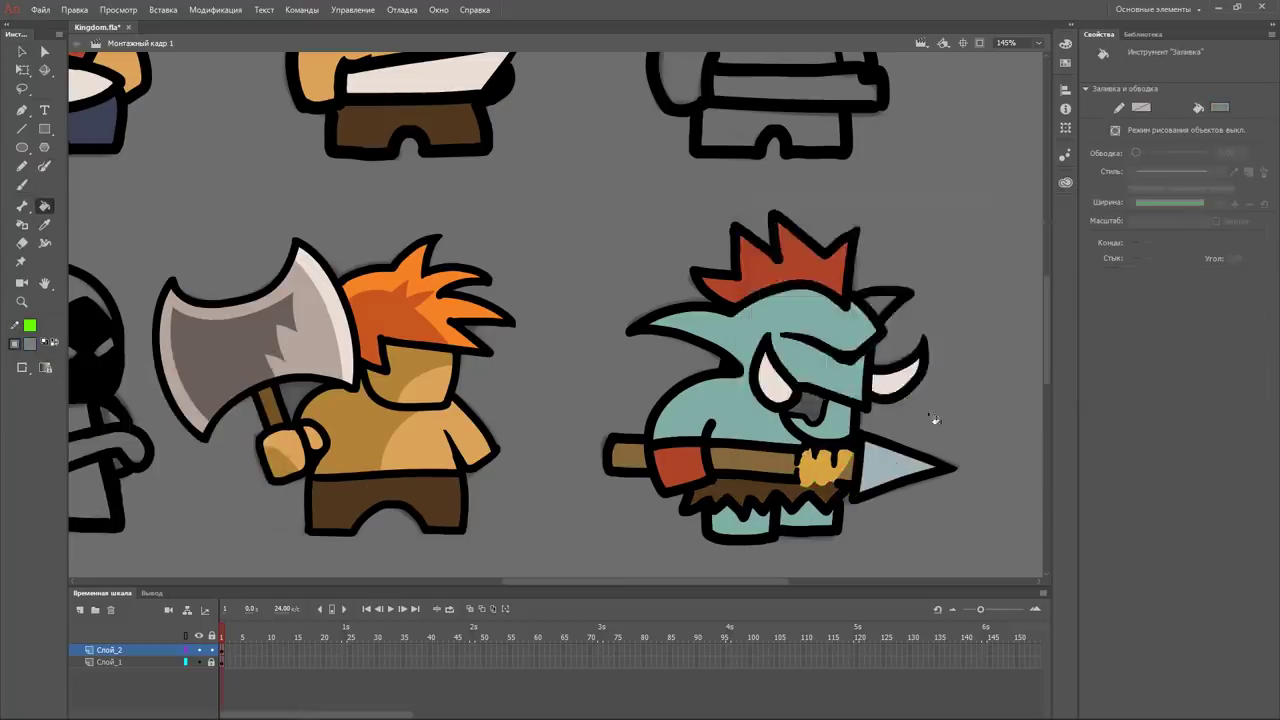
click(266, 358)
click(1032, 217)
key(b)
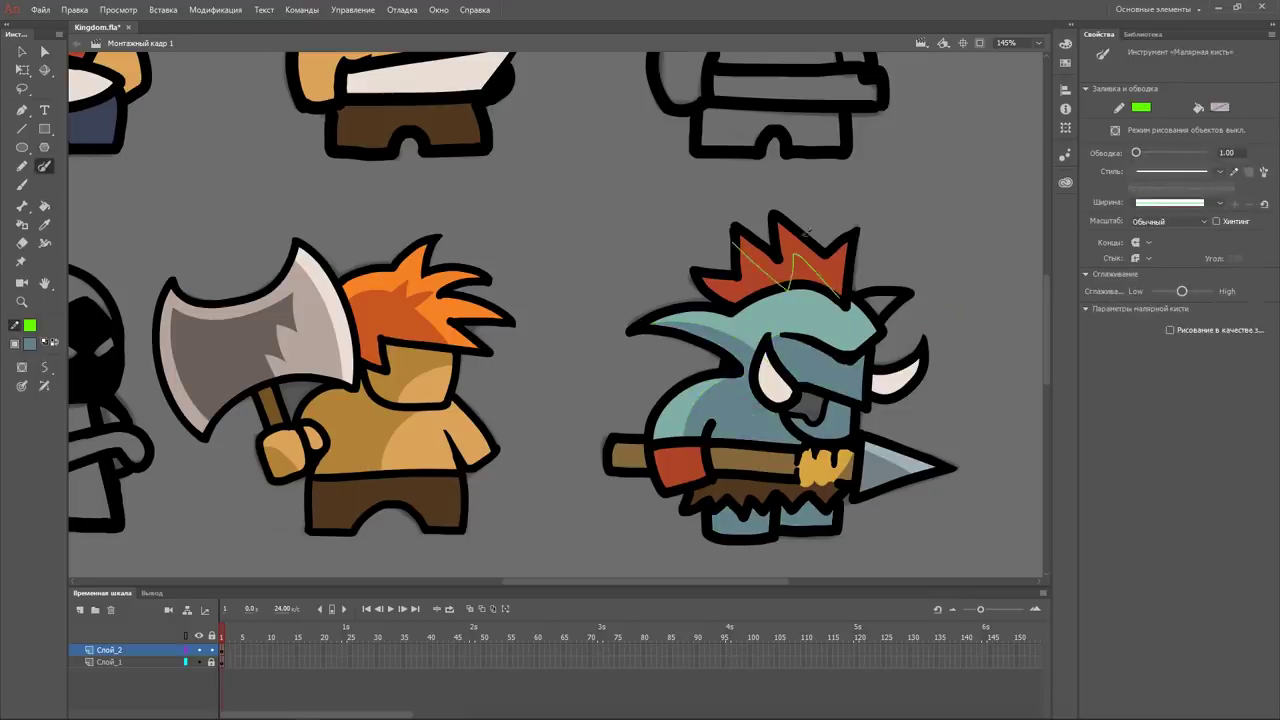
Fill the red band at the spear's end, then reset the colour to black.
click(30, 343)
click(266, 358)
click(1032, 217)
key(k)
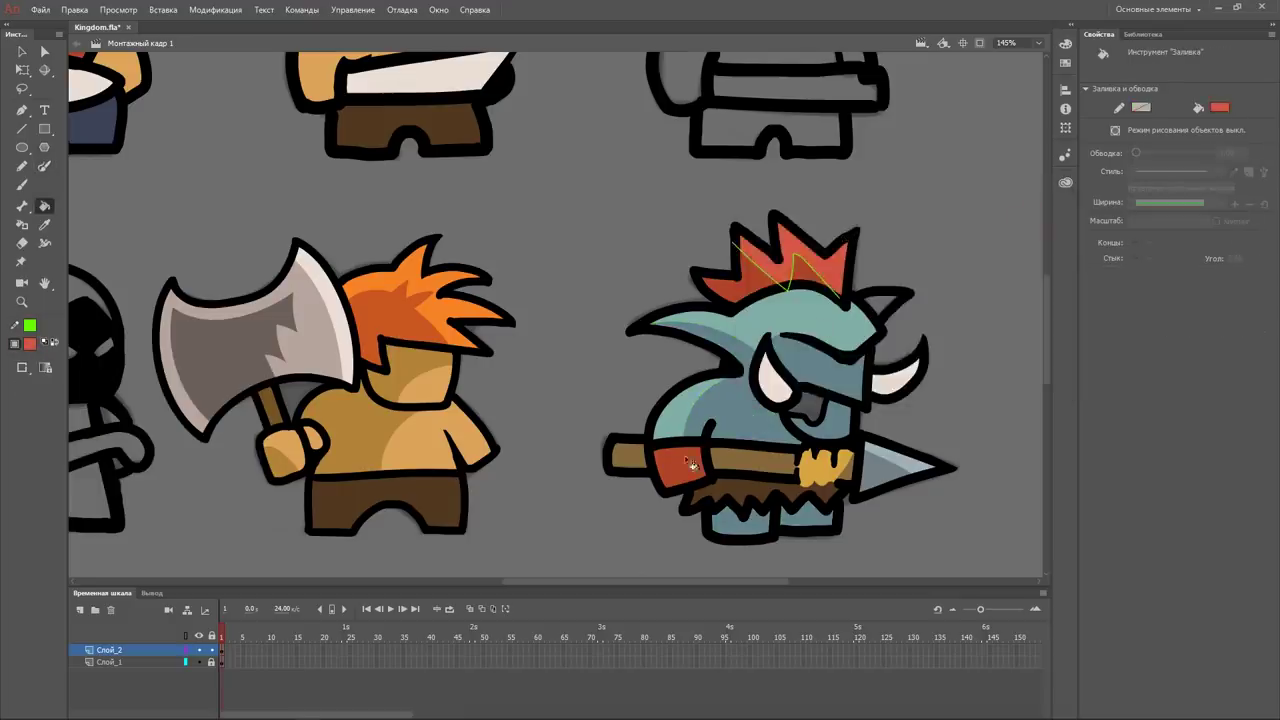
click(690, 465)
key(b)
click(30, 343)
click(48, 380)
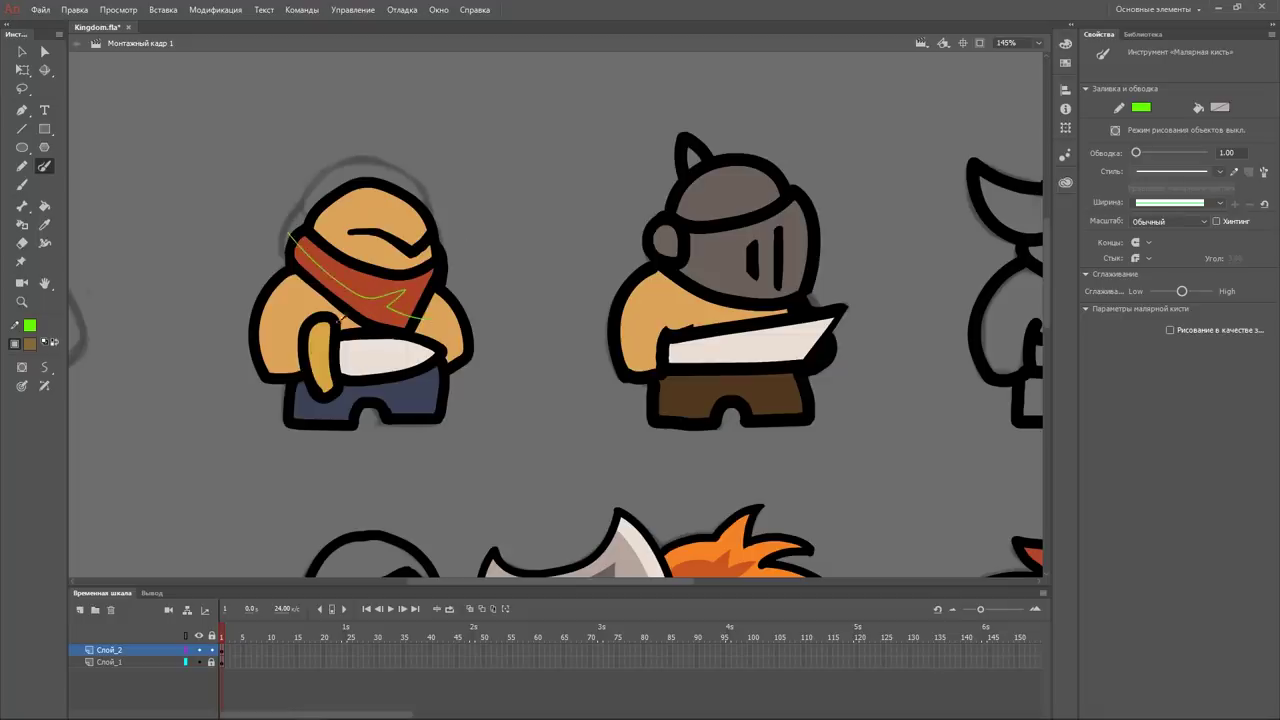
Ink the bandit's right leg outline and choose a red fill colour.
key(y)
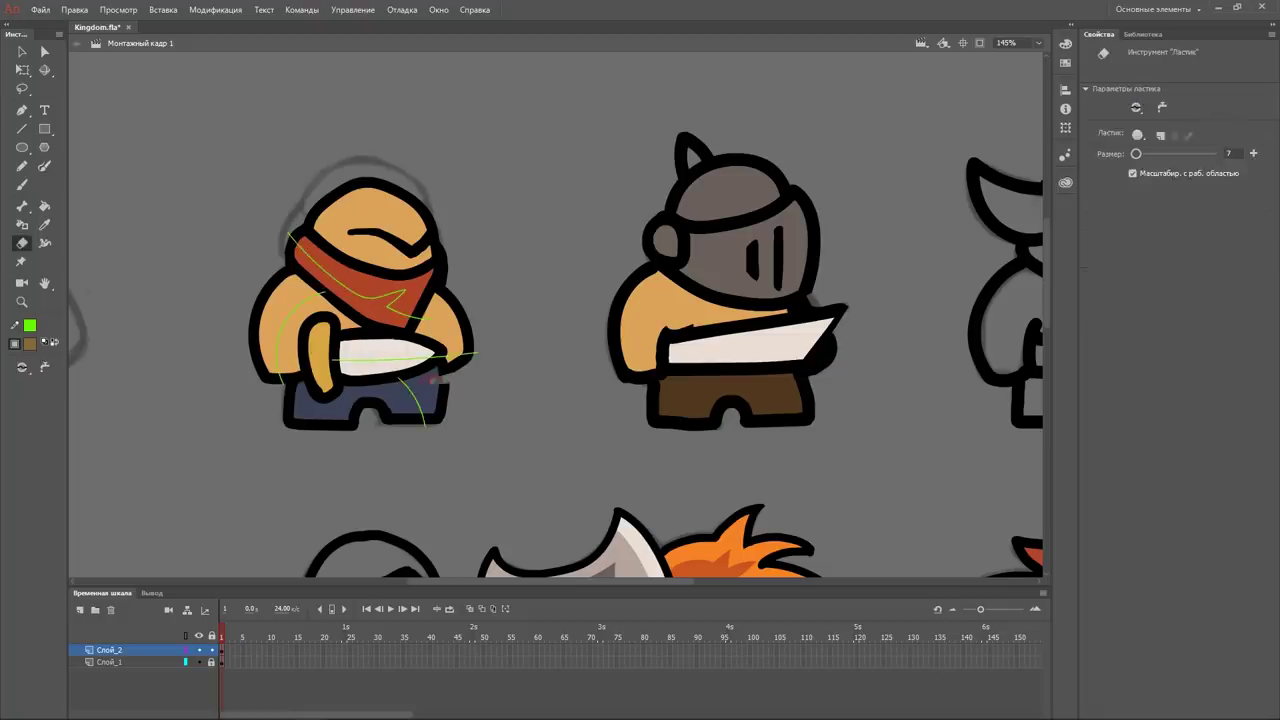
drag(436, 389, 426, 419)
alt+click(433, 380)
click(1220, 107)
click(934, 222)
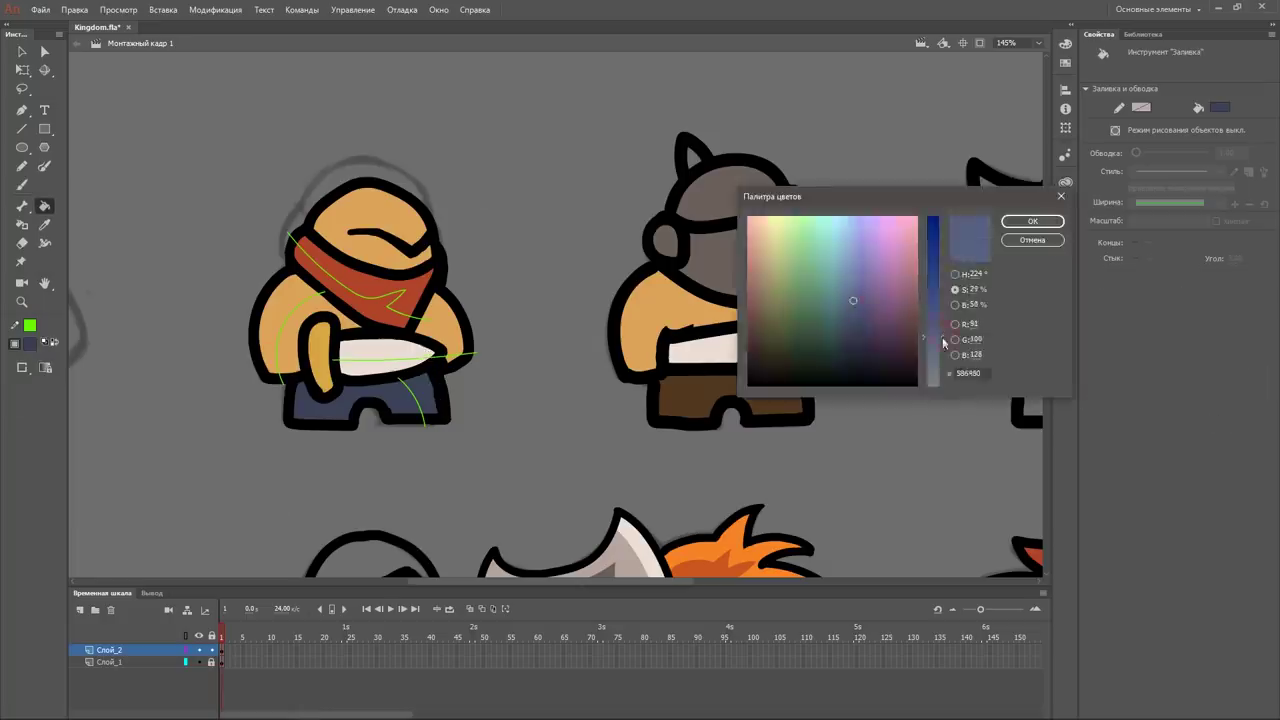
click(1034, 218)
Shade the bandit's body darker tan using a guide stroke and a fill.
key(k)
drag(443, 302, 248, 222)
alt+click(207, 150)
click(30, 343)
click(270, 360)
click(1033, 221)
key(b)
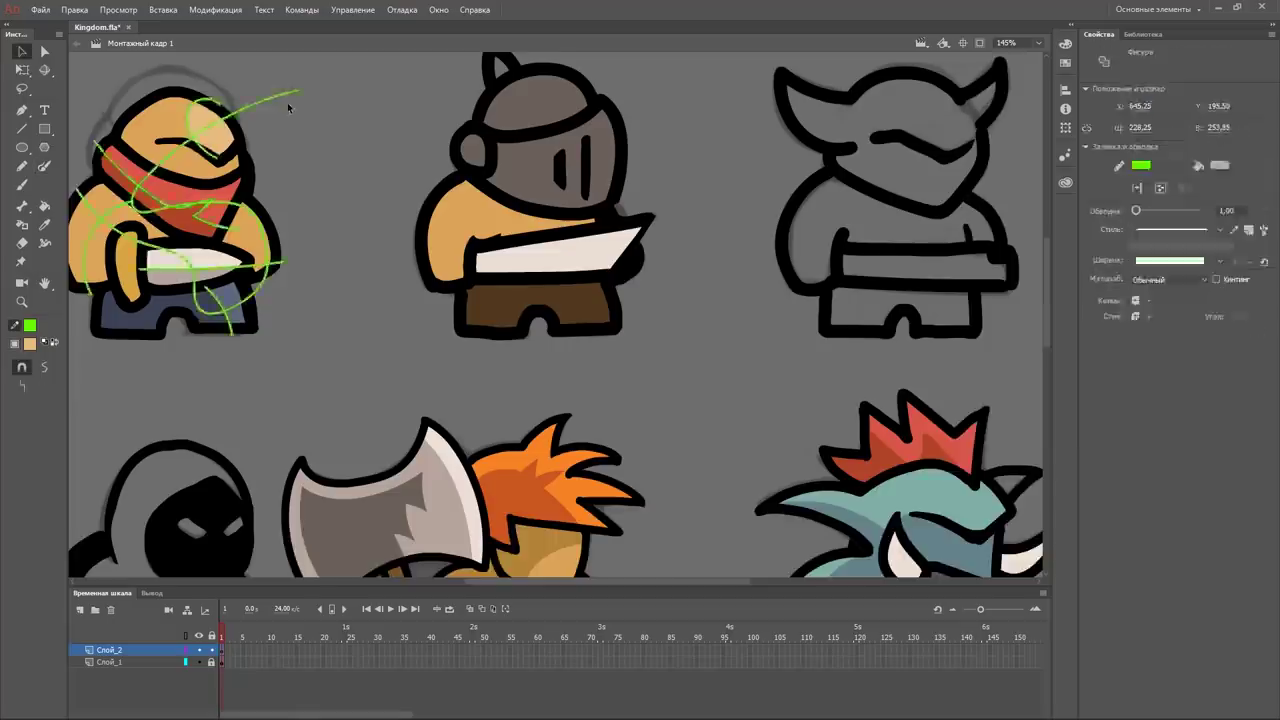
drag(287, 102, 365, 114)
key(k)
key(ctrl+minus)
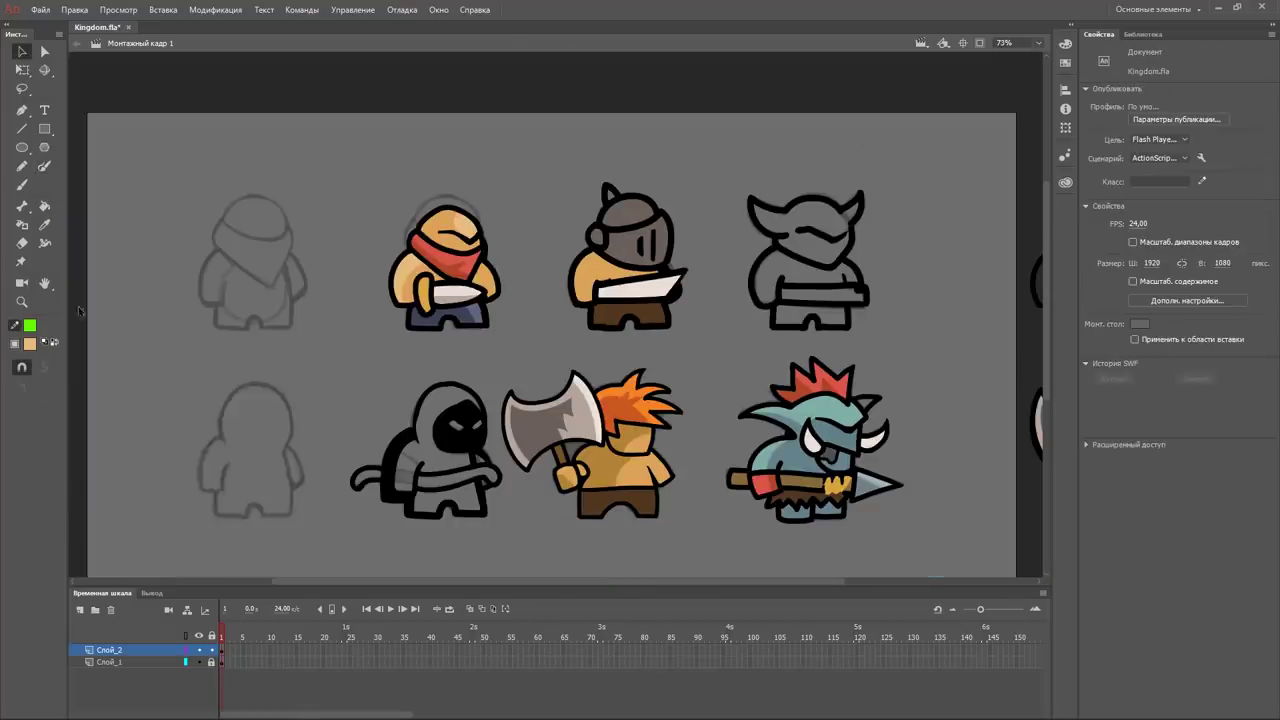
alt+click(423, 273)
key(ctrl+equal)
Draw black guide lines across the knight's sword and pick a darker brown shading colour.
key(b)
alt+click(527, 287)
key(y)
drag(883, 457, 645, 392)
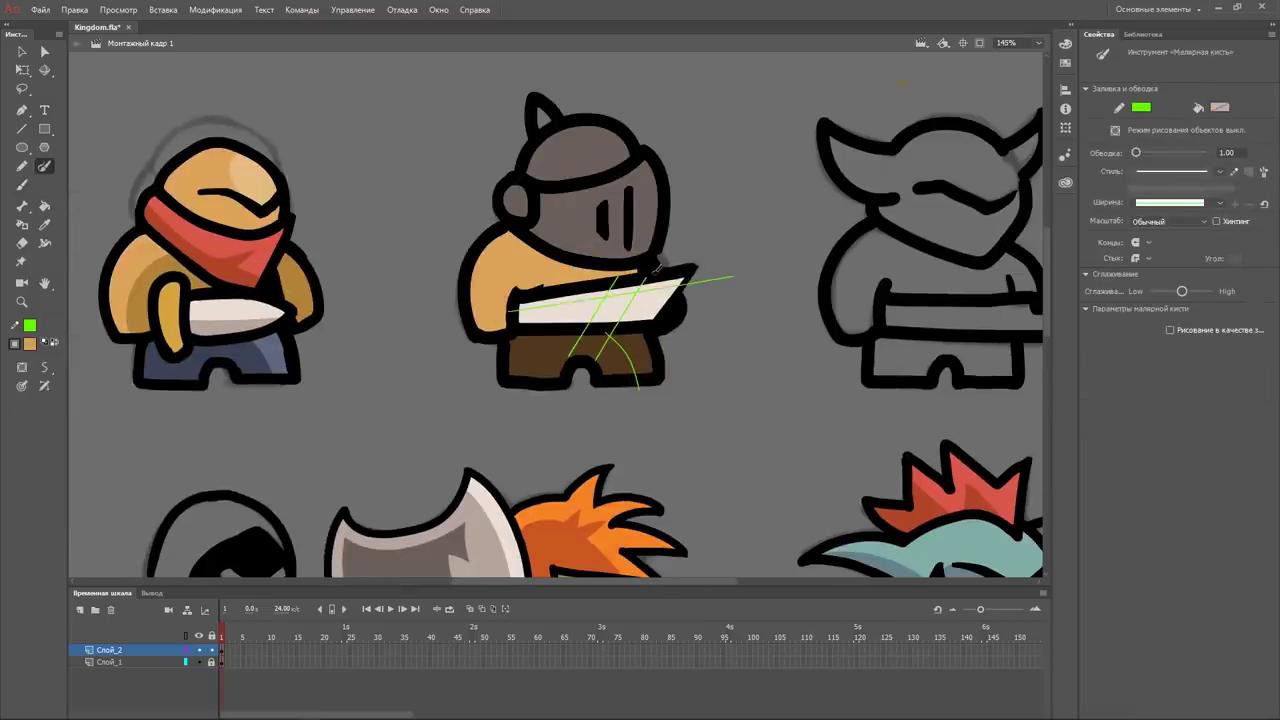
alt+click(541, 363)
key(k)
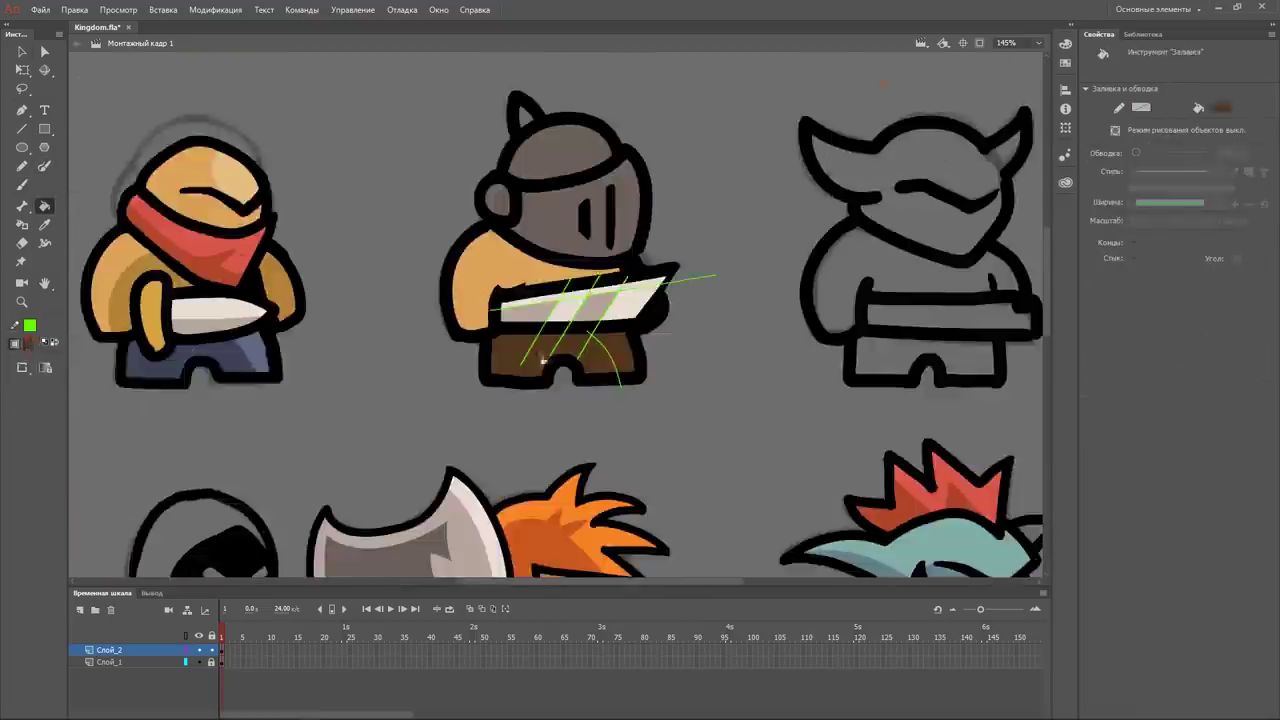
key(Escape)
key(y)
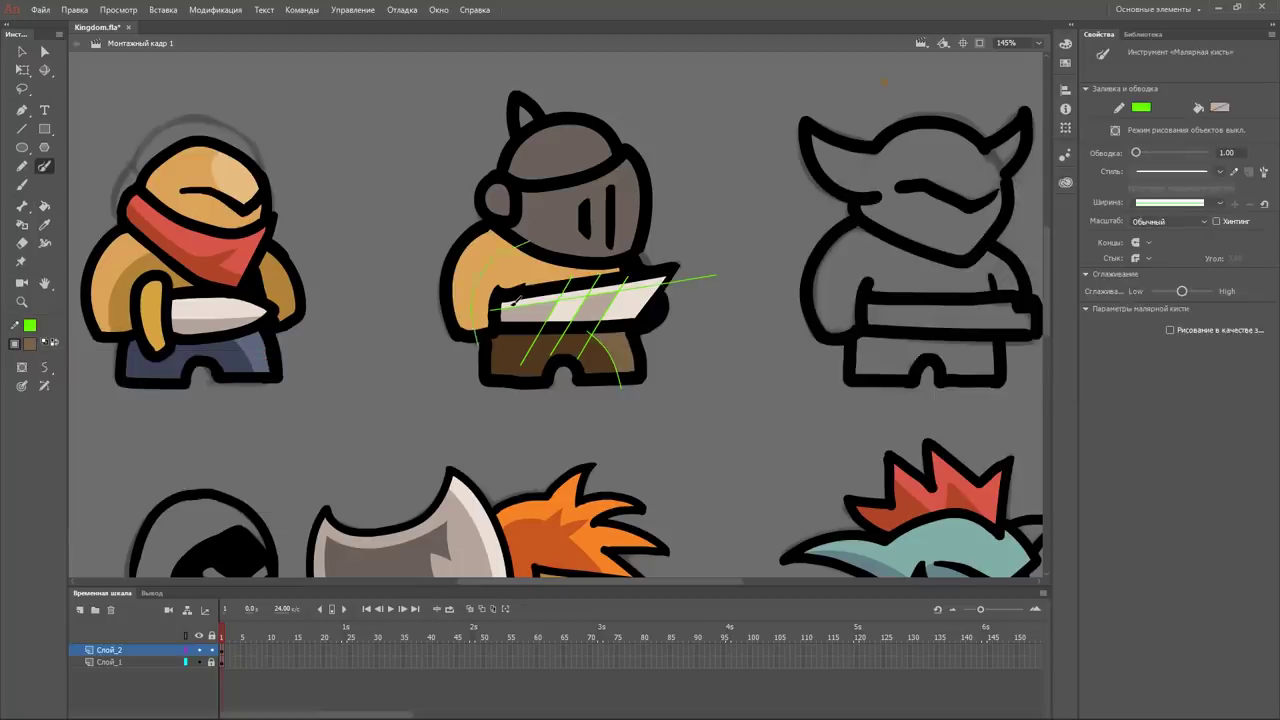
Set the knight's helmet shading colour and remove the green guide lines.
key(k)
click(30, 343)
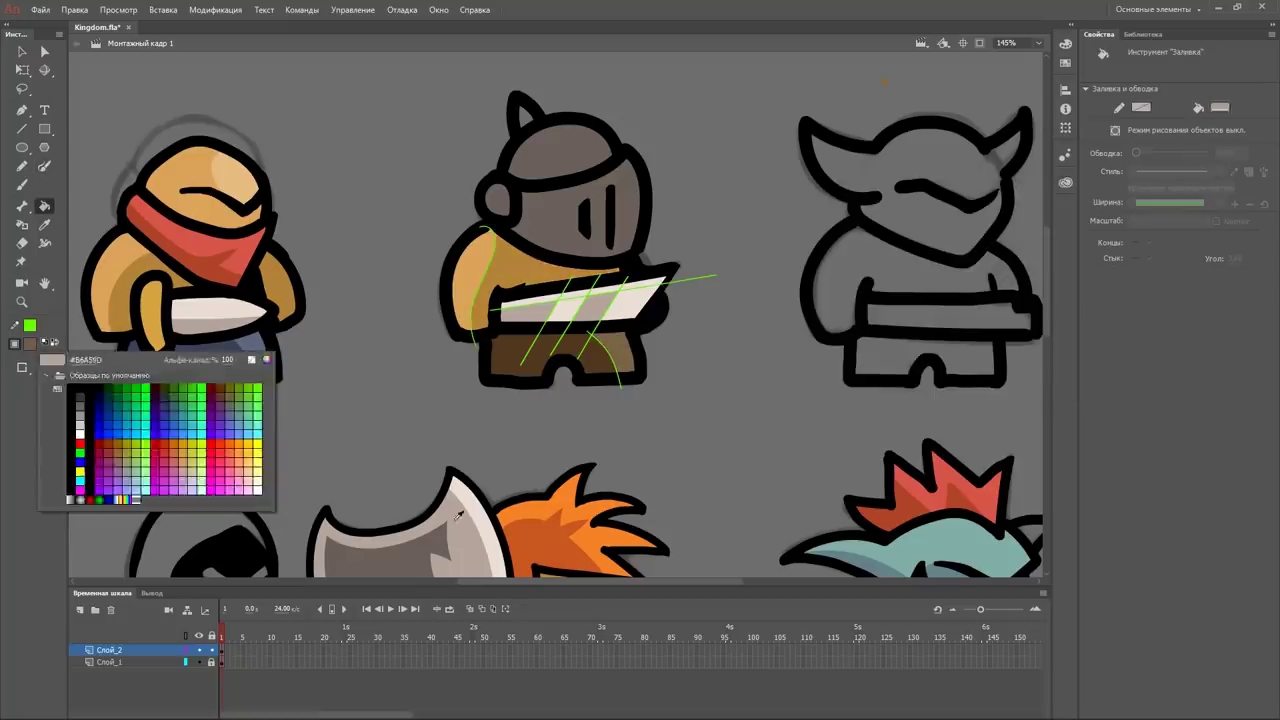
key(Escape)
key(y)
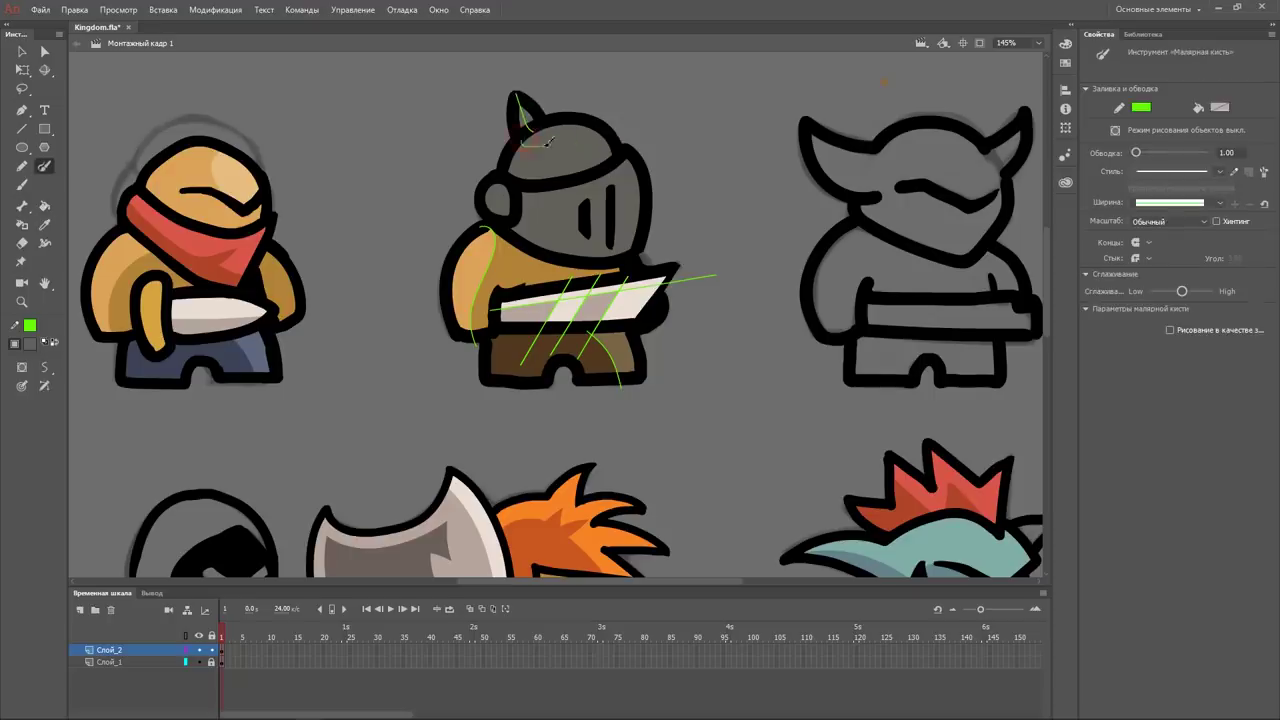
key(k)
click(30, 343)
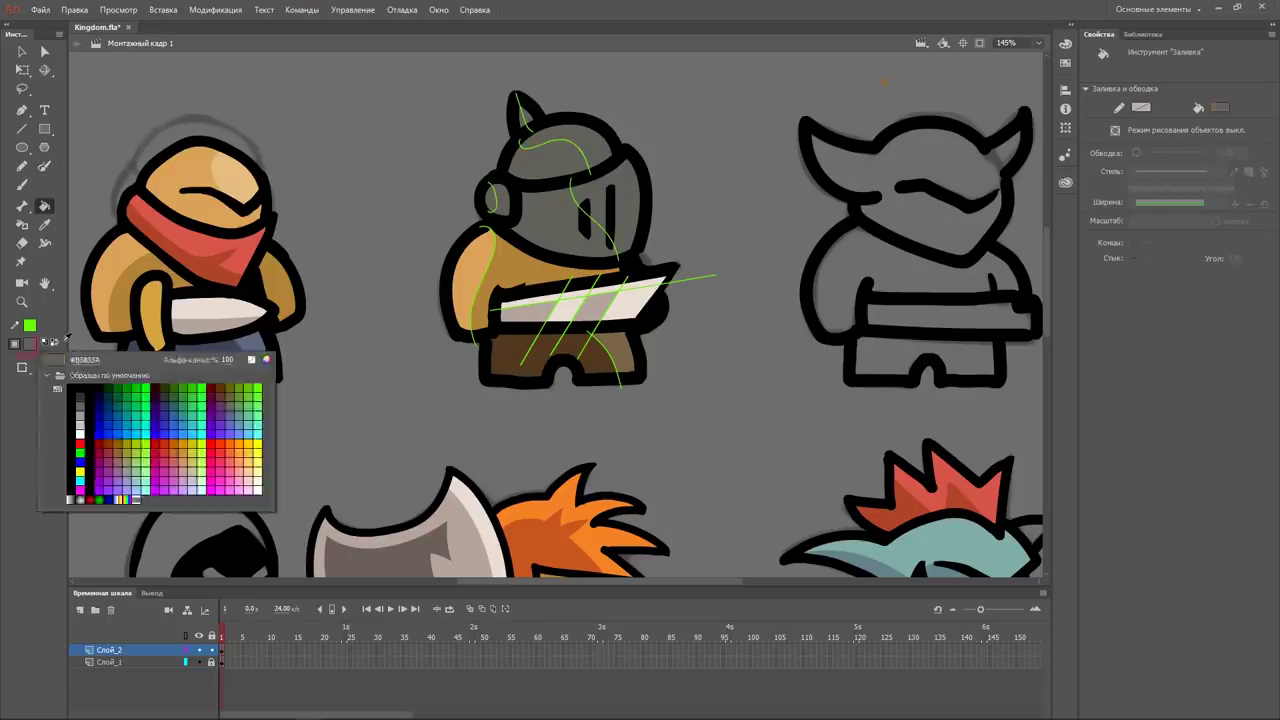
key(Escape)
key(y)
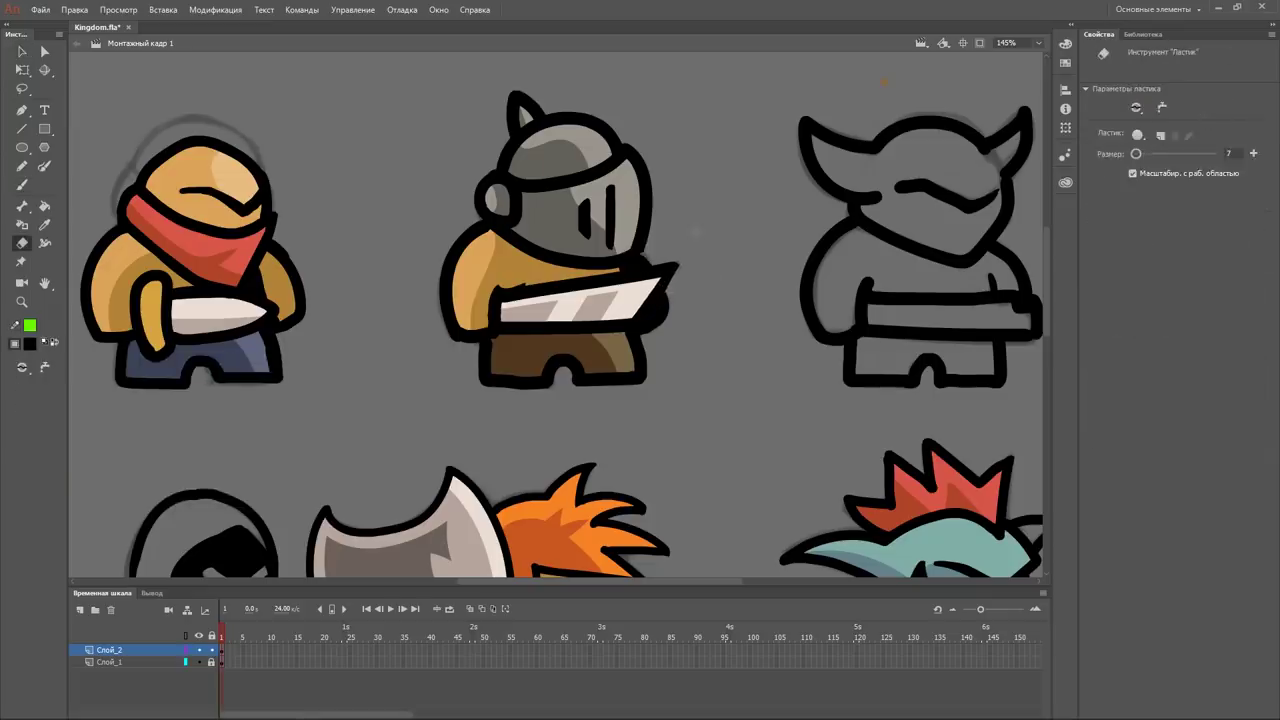
Fill the goblin's skin with a darker green shading tone.
key(k)
key(ctrl+minus)
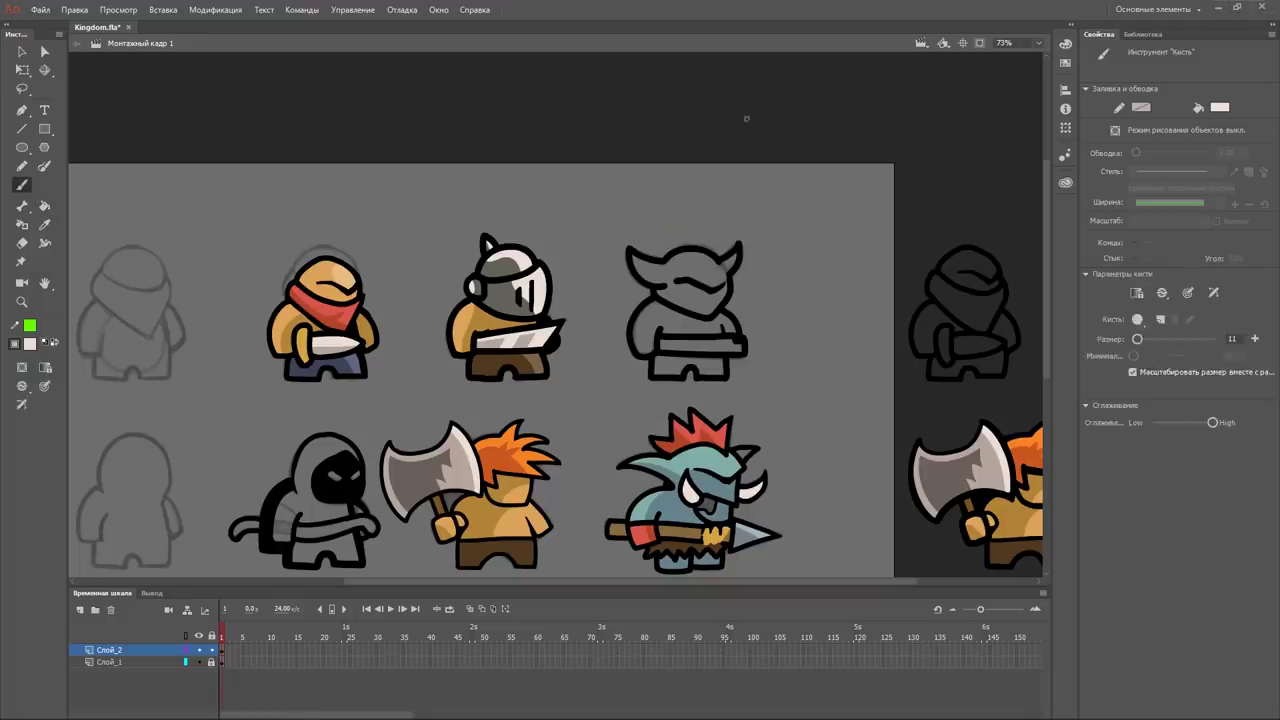
click(29, 343)
click(268, 358)
click(955, 289)
click(705, 276)
click(789, 312)
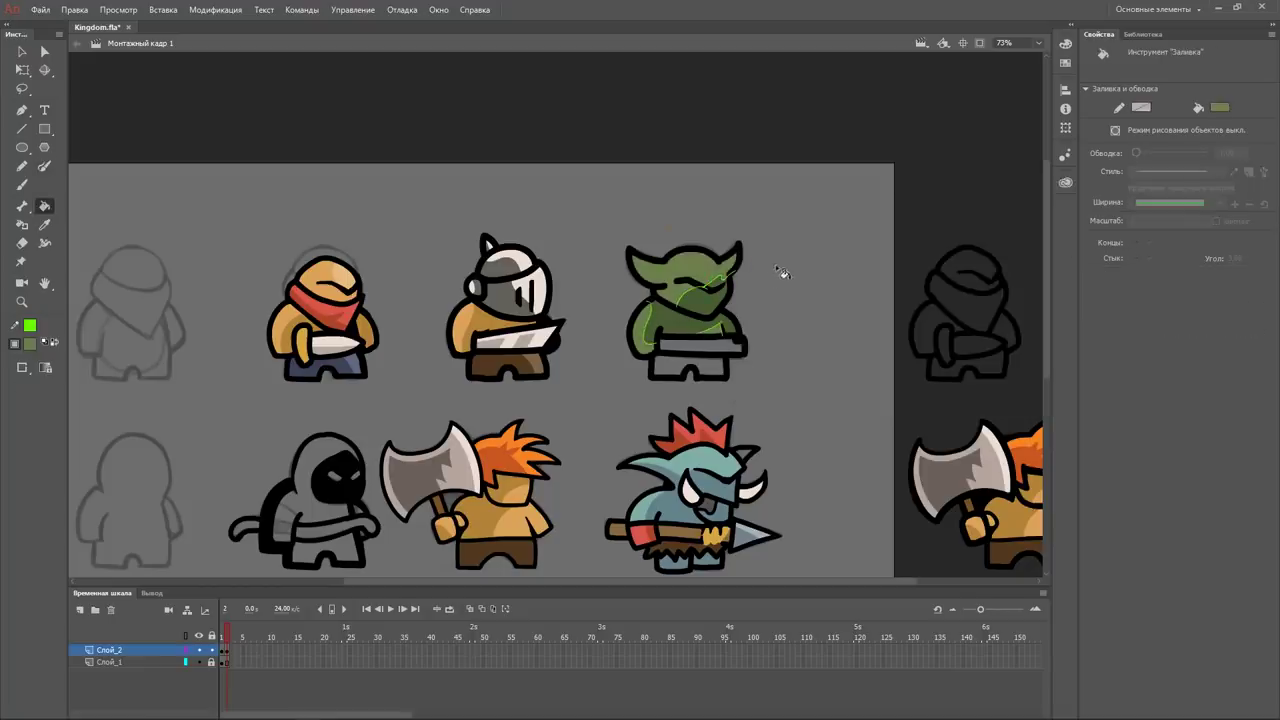
Choose a tan belt colour and reapply the goblin's olive green, undoing stray fills.
click(30, 343)
click(272, 360)
click(1034, 209)
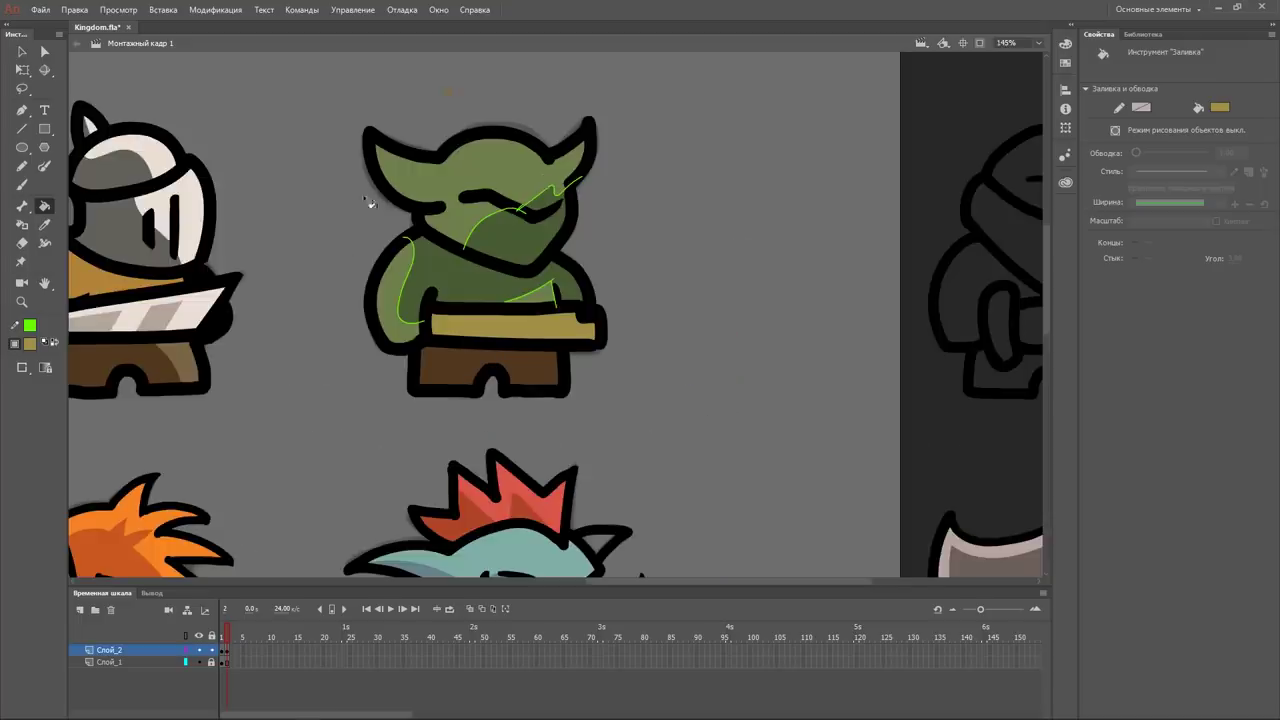
key(ctrl+z)
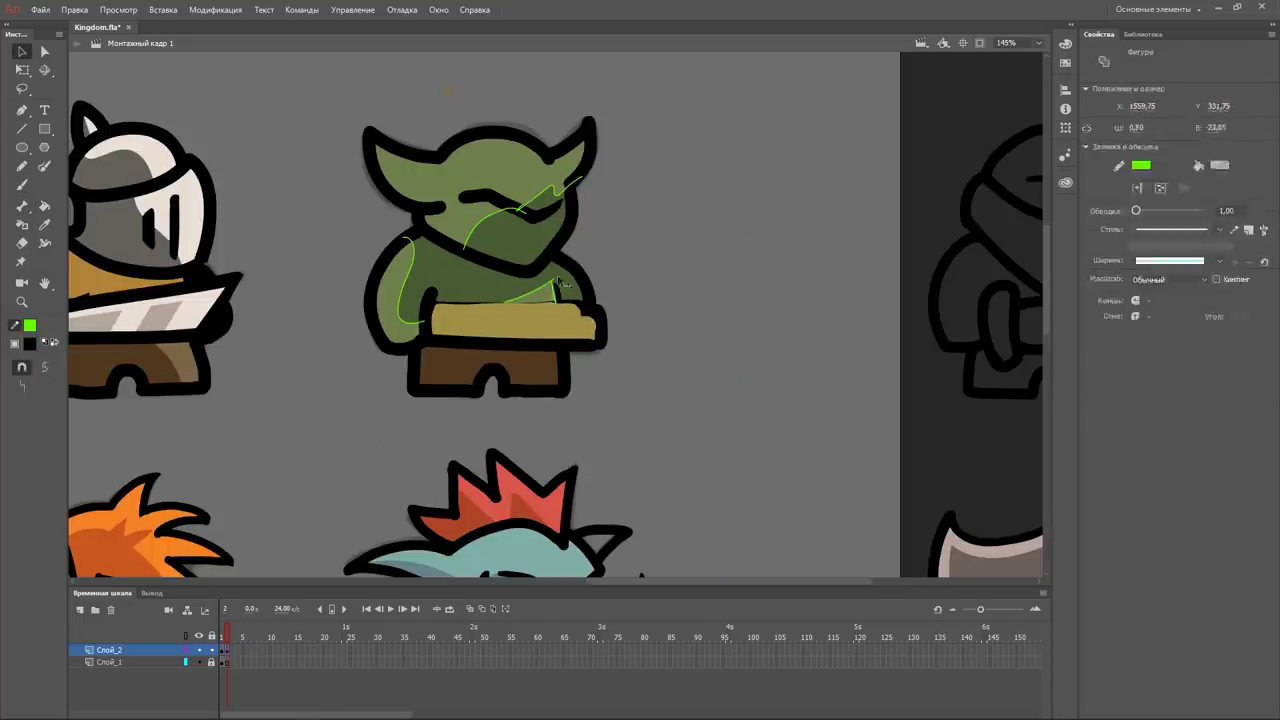
key(i)
click(551, 277)
key(ctrl+z)
Draw a guide line along the goblin's belt and pick its shading colour.
key(b)
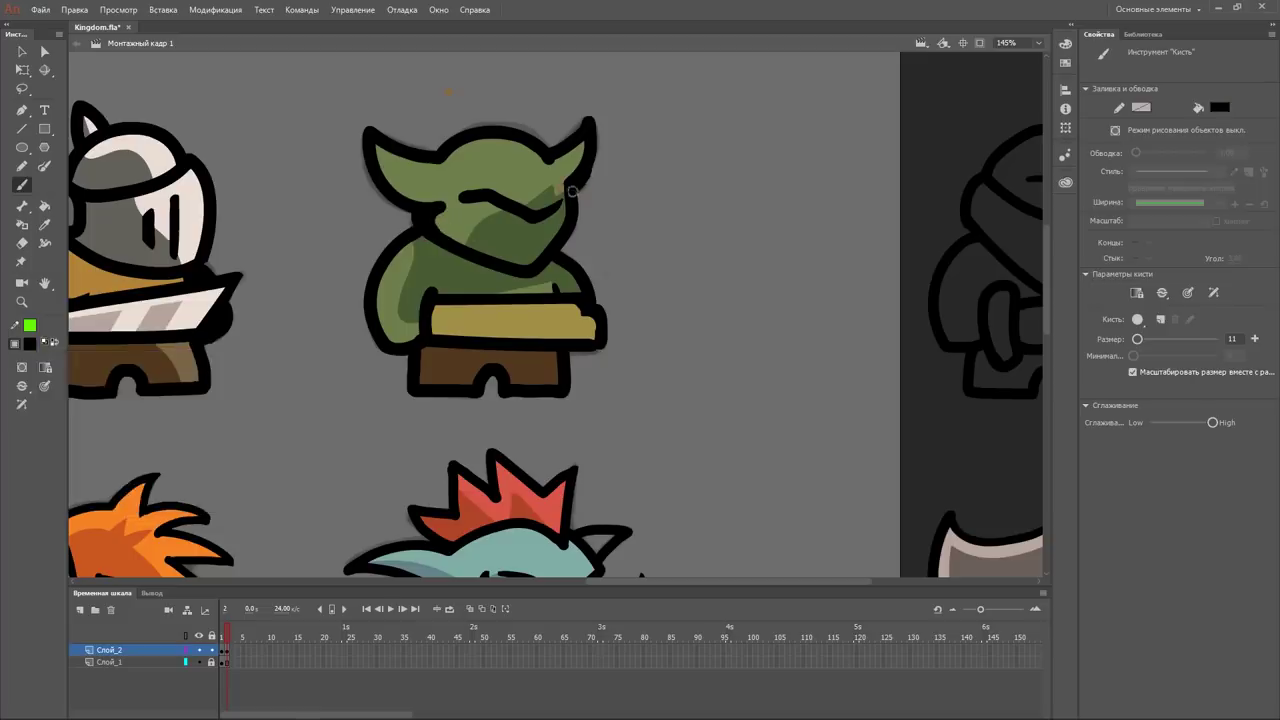
key(n)
drag(424, 311, 644, 311)
click(29, 343)
click(268, 356)
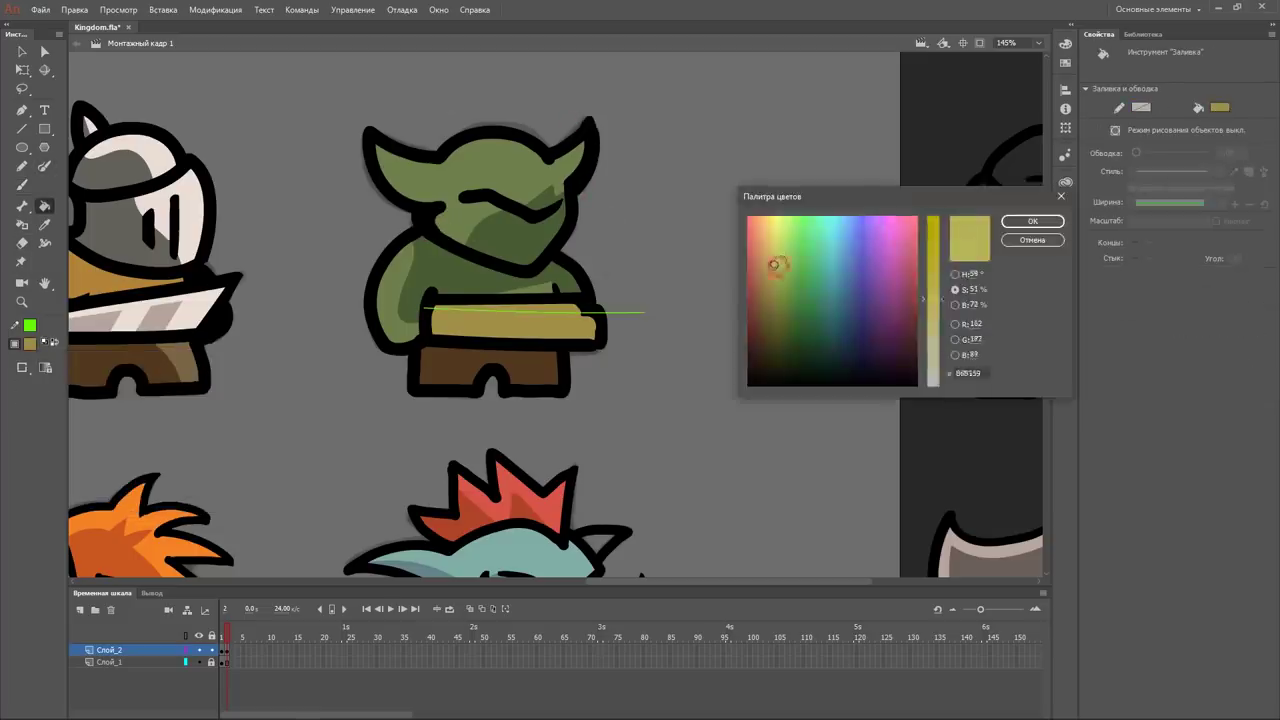
key(Return)
key(e)
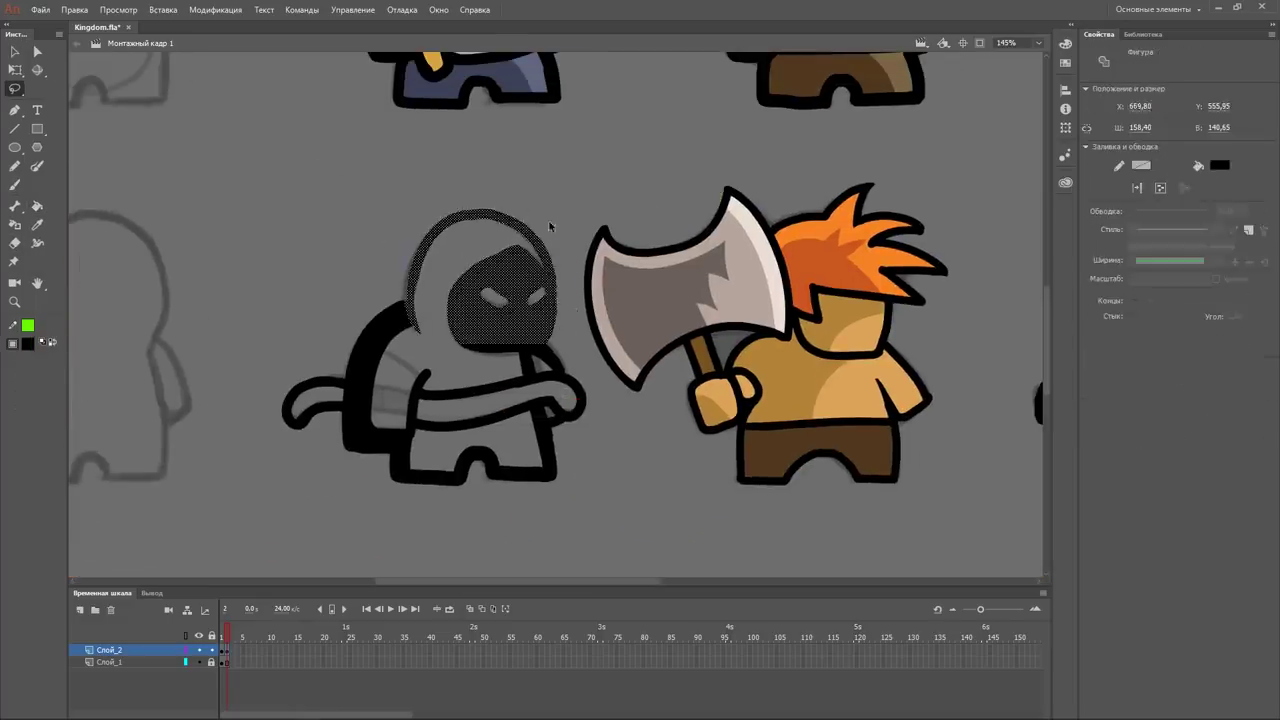
Extend the black face shadow under the hood and fill the rogue's trousers and hood dark blue.
key(b)
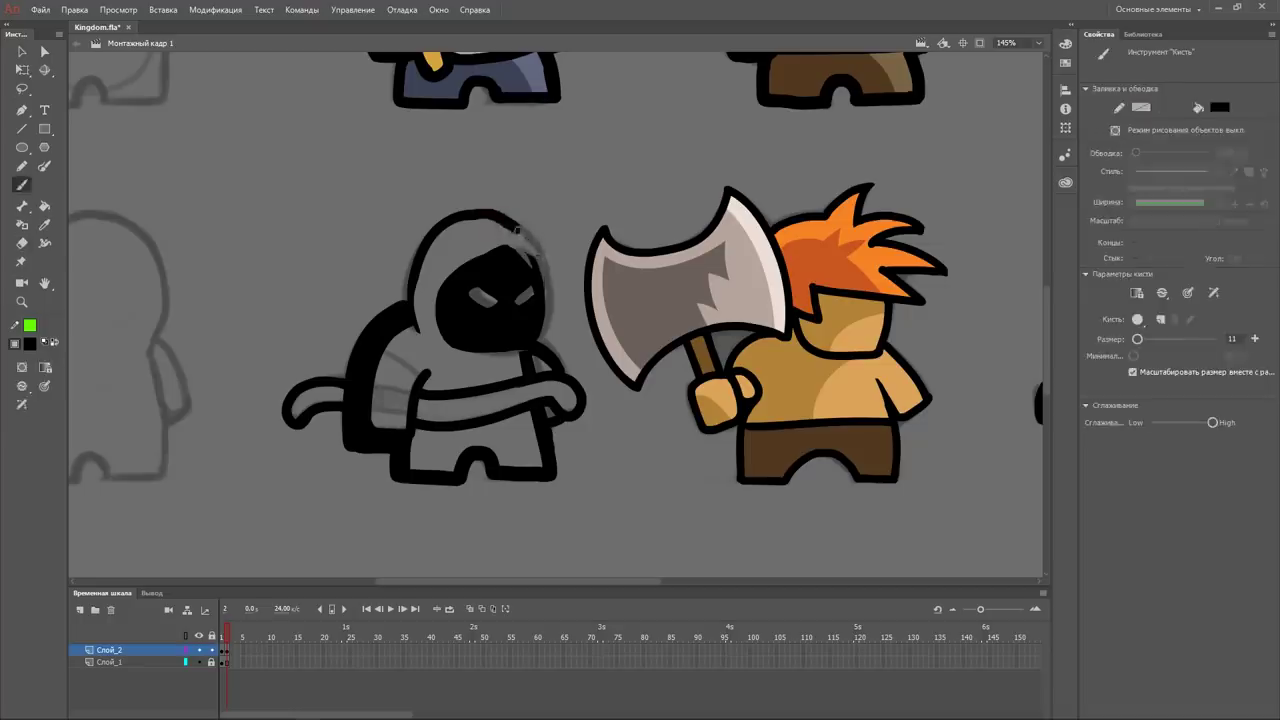
drag(512, 350, 526, 344)
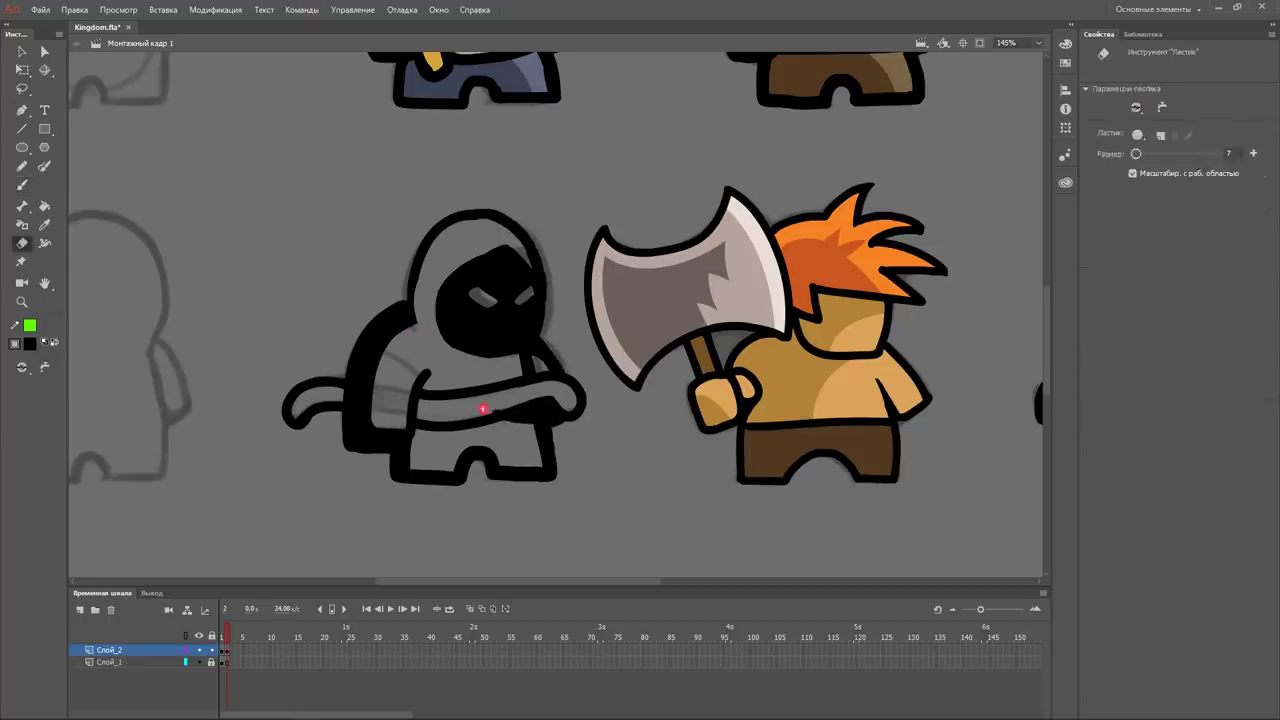
click(44, 205)
click(30, 343)
click(110, 420)
click(480, 450)
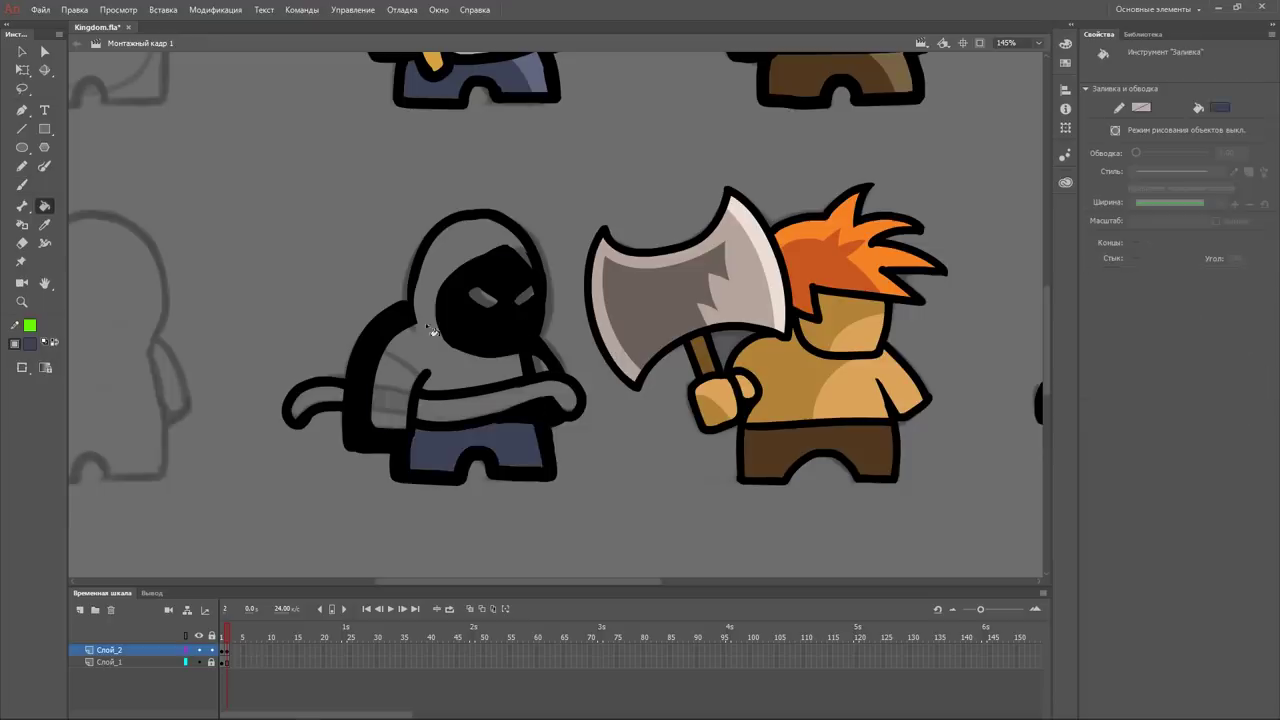
key(k)
click(410, 320)
Fill the rogue's sleeve stripe orange and its belt and tail brown.
click(30, 343)
click(160, 440)
click(392, 410)
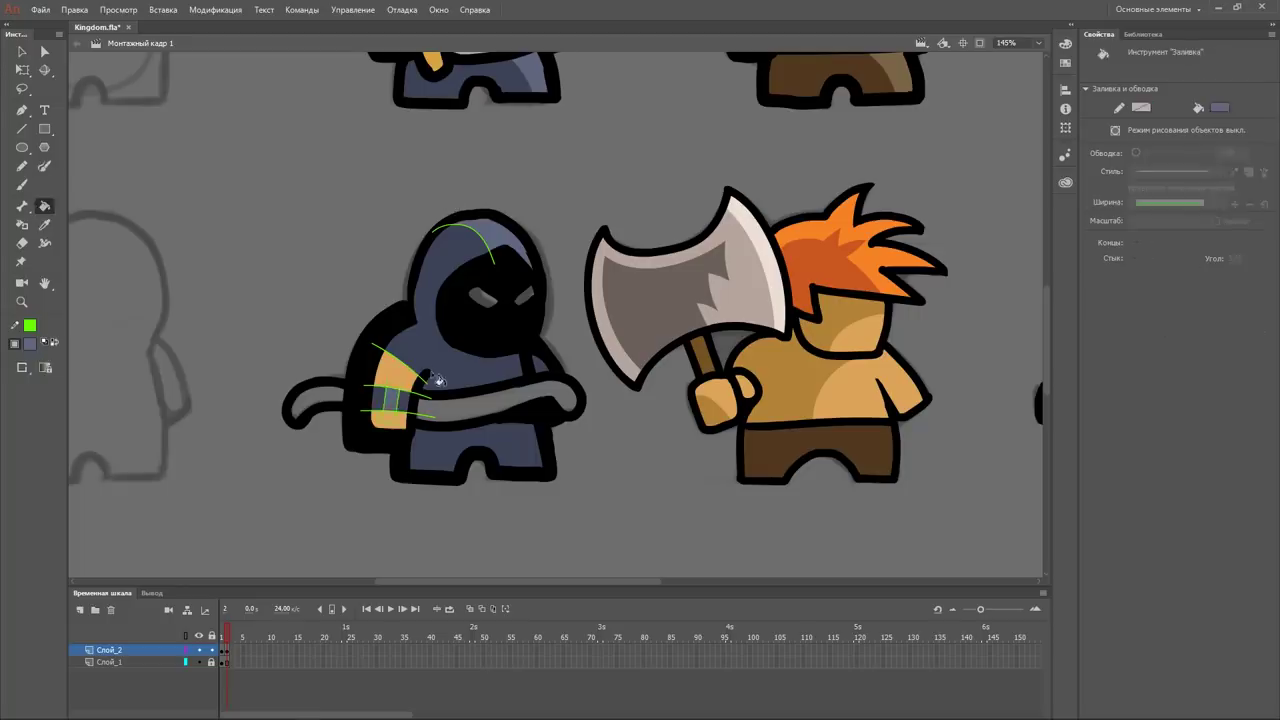
click(30, 343)
click(1034, 214)
click(500, 405)
click(310, 405)
Begin the hood shading by choosing a new brush colour.
key(v)
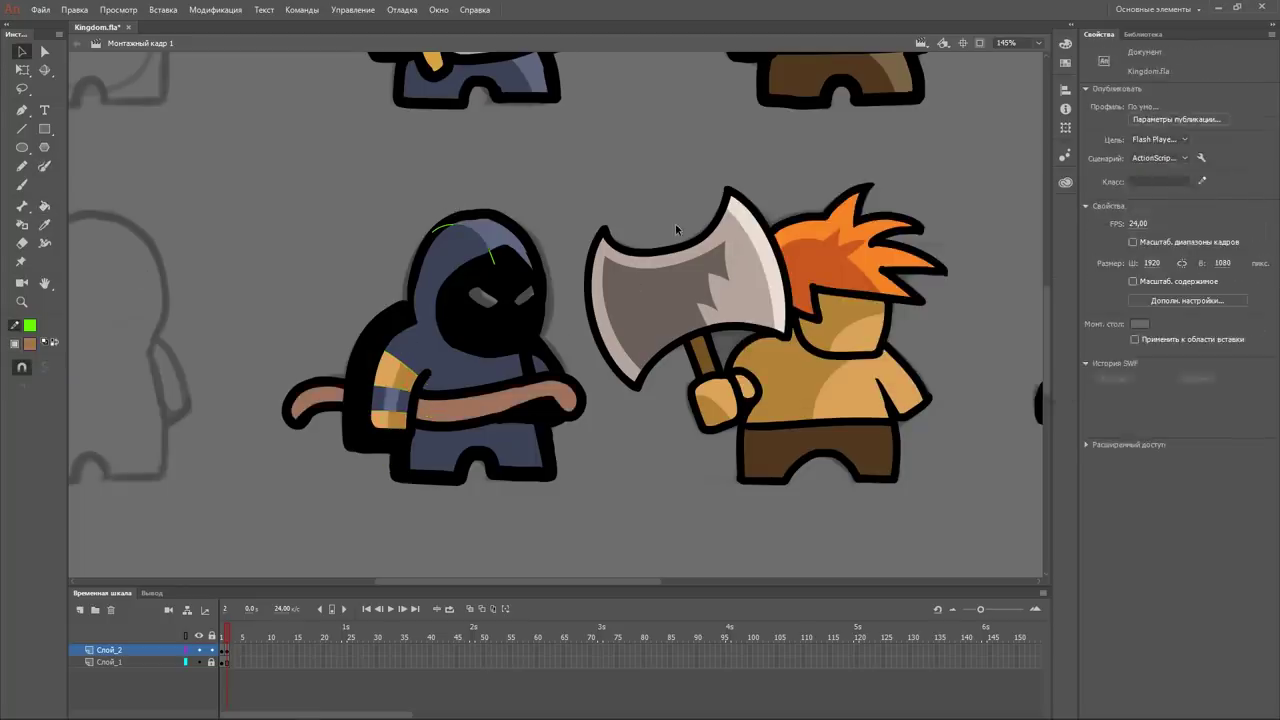
key(b)
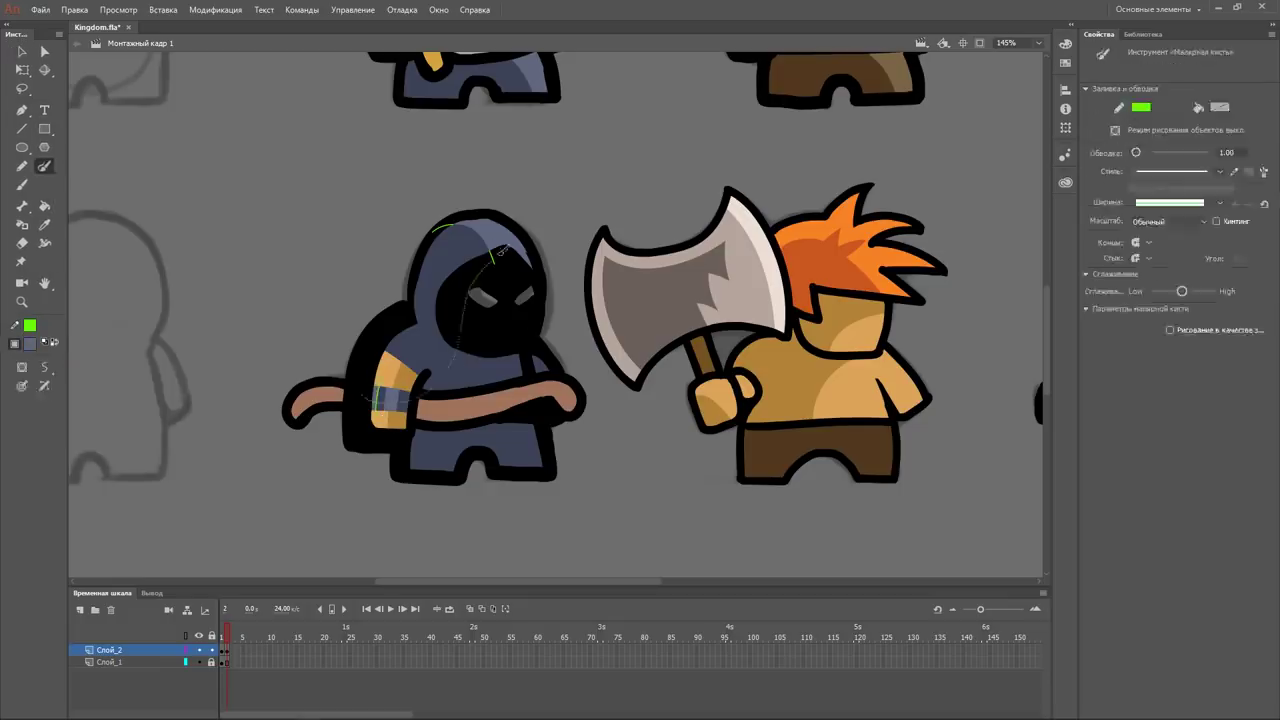
click(30, 343)
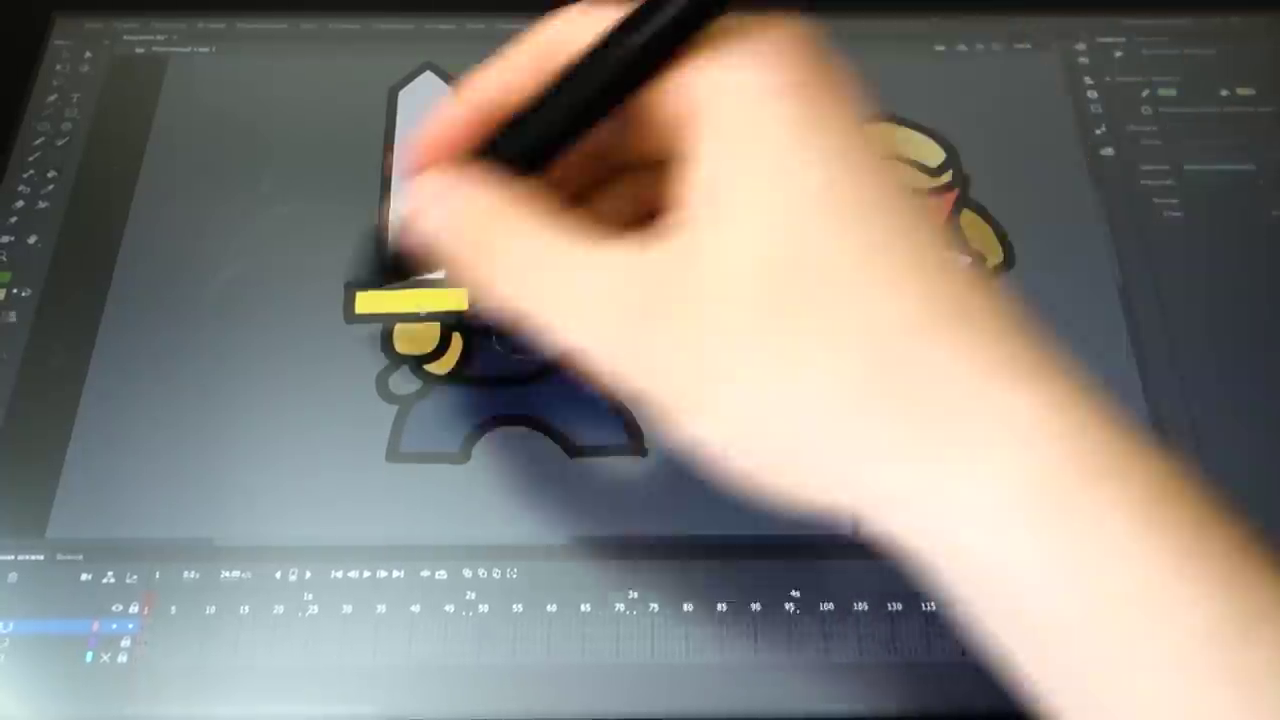
Shade the swordsman's body and add highlight lines along the sword blade.
drag(500, 340, 585, 296)
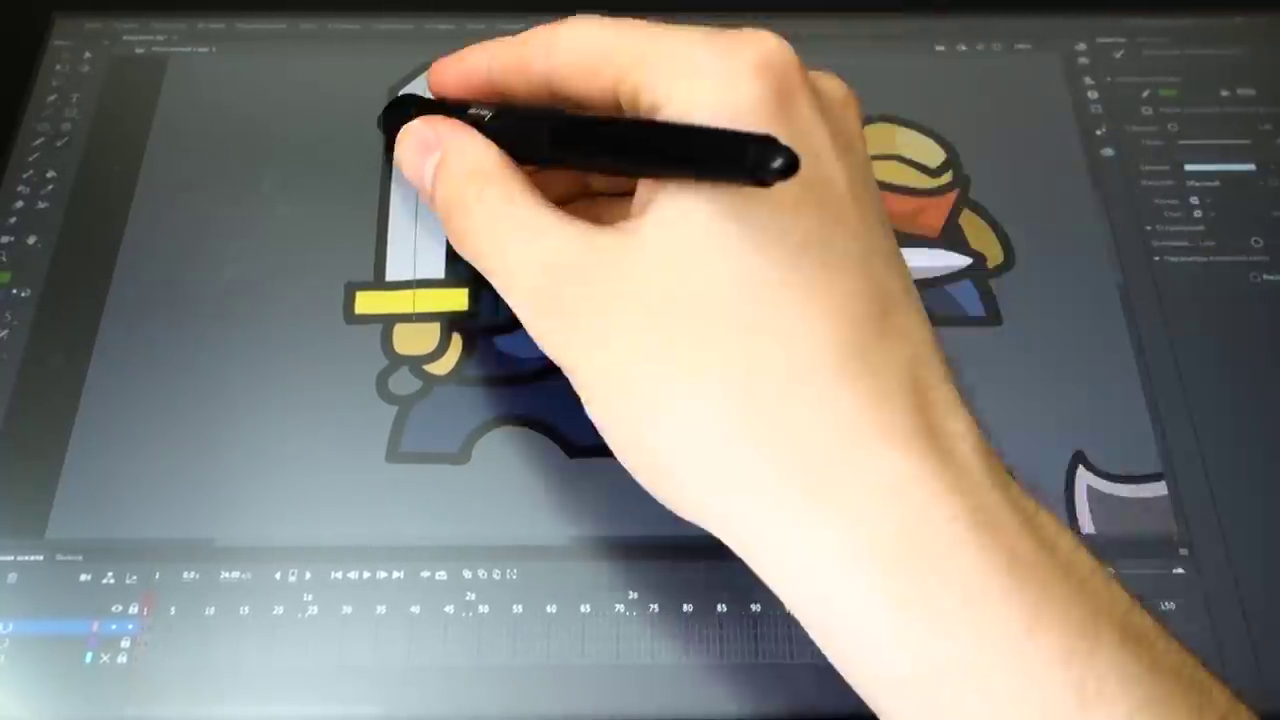
drag(391, 114, 400, 214)
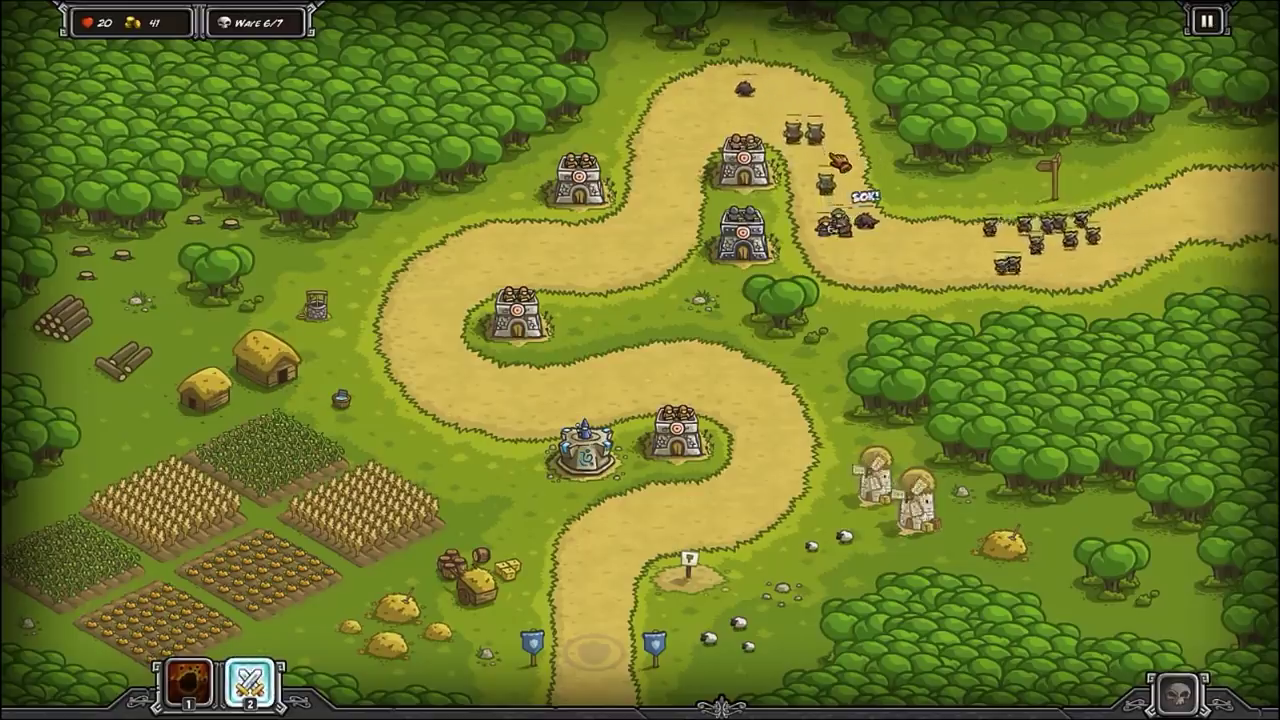
Drop reinforcement soldiers onto the path near the towers.
click(250, 684)
click(552, 255)
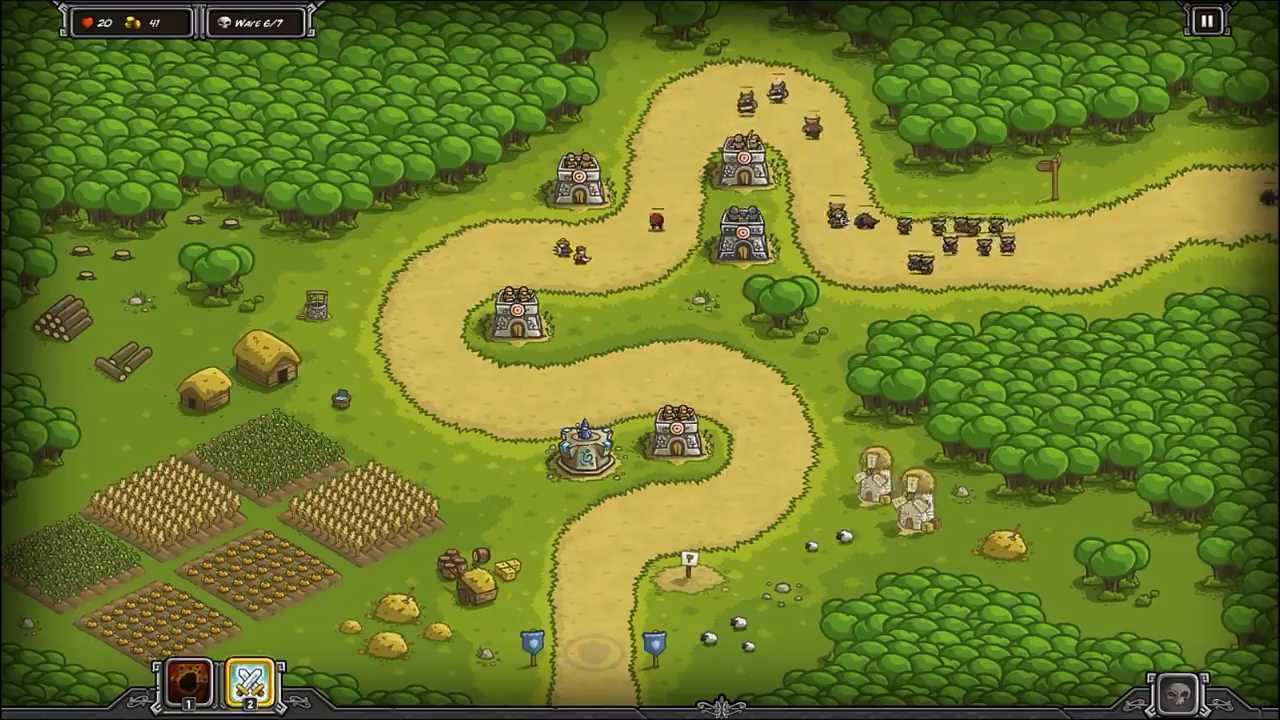